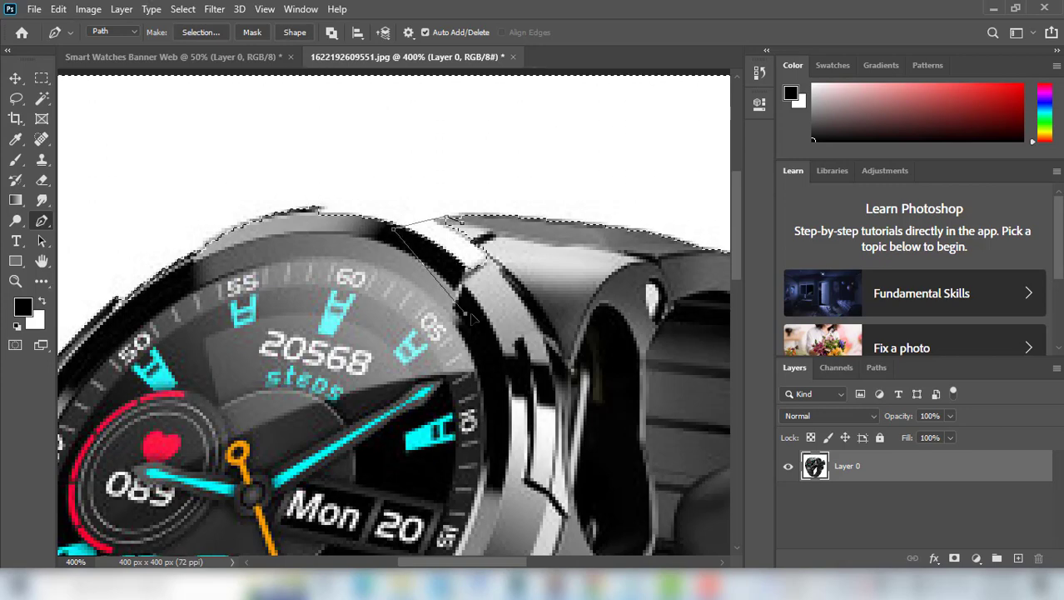
- Finish the pen path around the bright gap between bezel and upper strap, then subtract it from the selection with 0 px feather
{"action": "left_click_drag", "start_coordinate": [394, 228], "coordinate": [466, 313]}
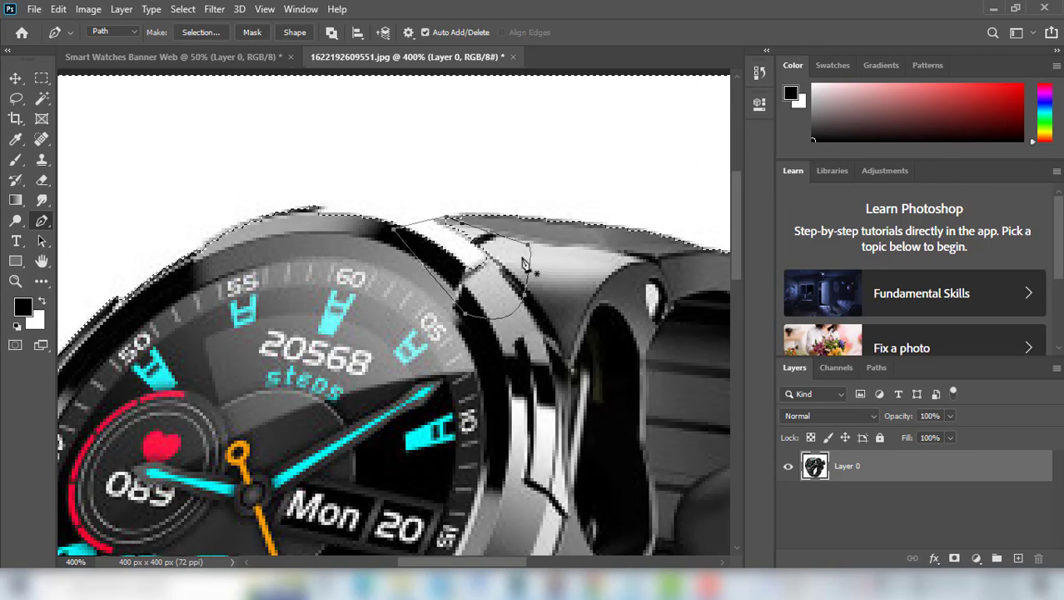
{"action": "right_click", "coordinate": [528, 265]}
{"action": "left_click", "coordinate": [575, 286]}
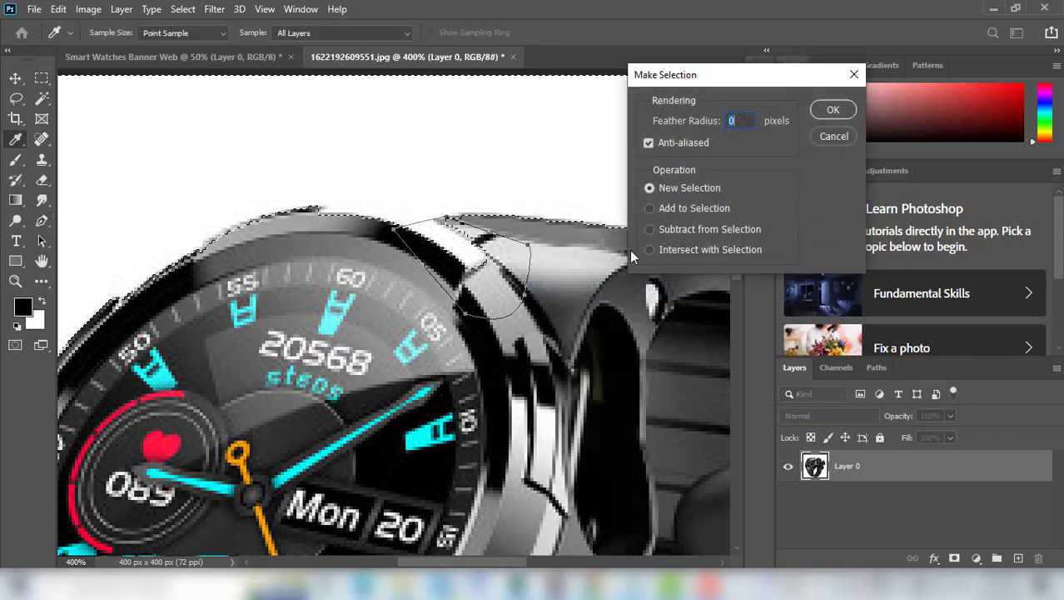
{"action": "left_click", "coordinate": [670, 226]}
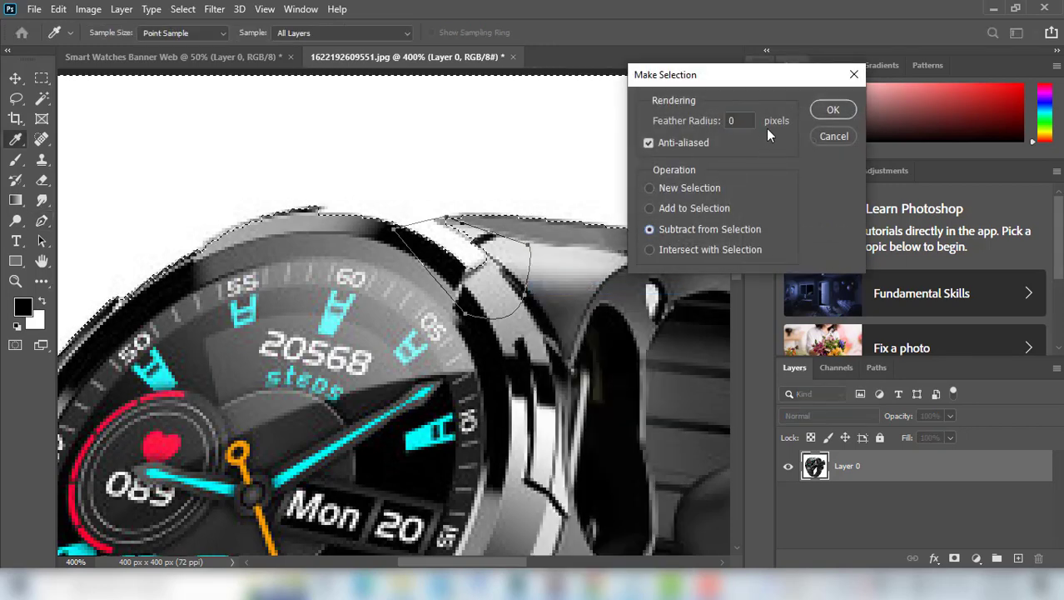
{"action": "left_click", "coordinate": [833, 109]}
- Outline the light clasp edge below the lower earbud with a closed pen path and subtract it from the selection
{"action": "left_click_drag", "start_coordinate": [631, 411], "coordinate": [354, 225]}
{"action": "left_click_drag", "start_coordinate": [455, 417], "coordinate": [508, 207]}
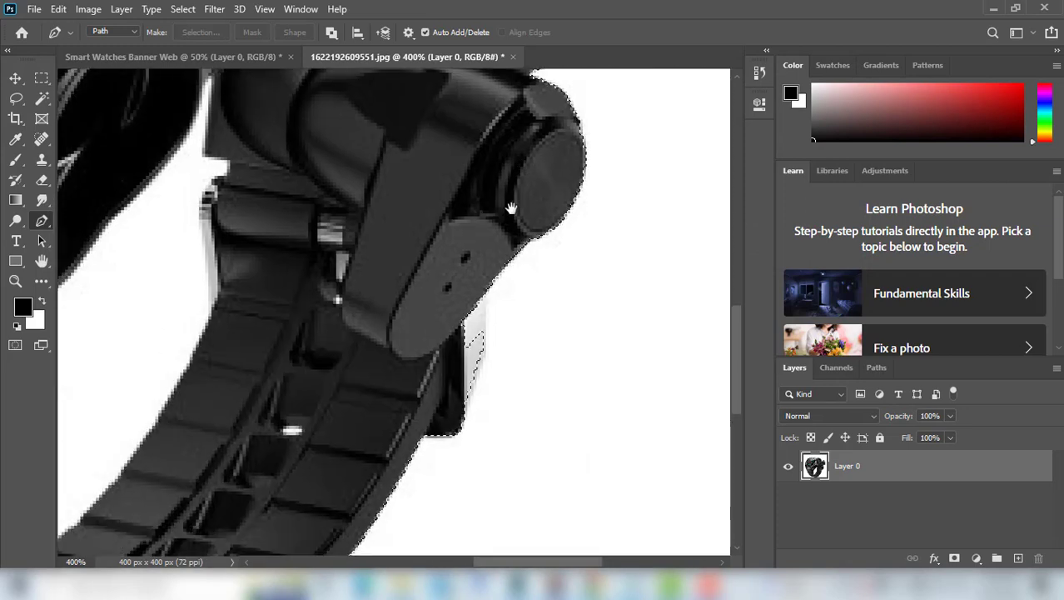
{"action": "left_click_drag", "start_coordinate": [435, 348], "coordinate": [437, 248]}
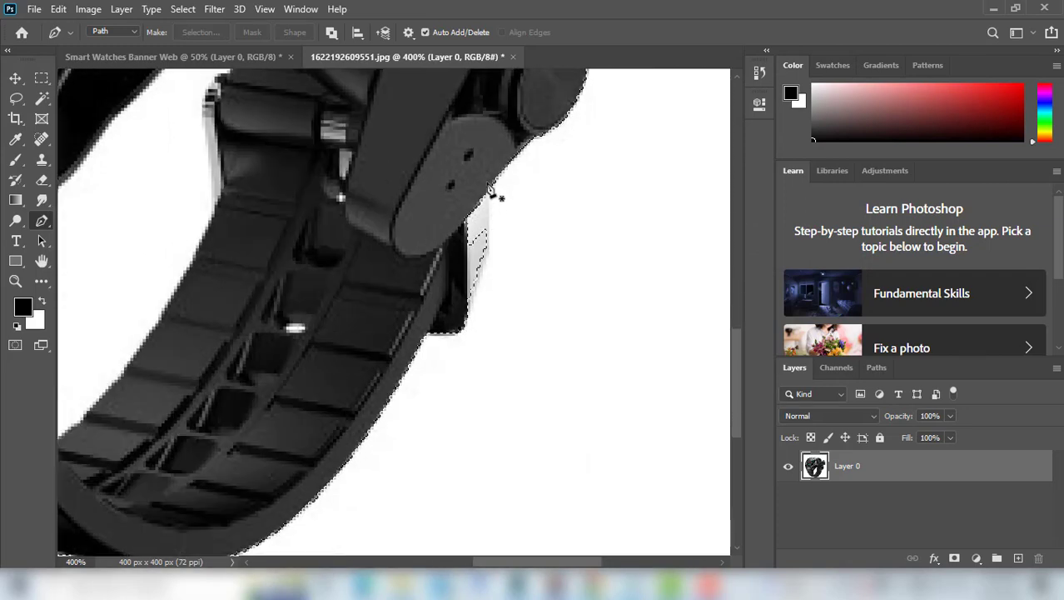
{"action": "left_click", "coordinate": [487, 183]}
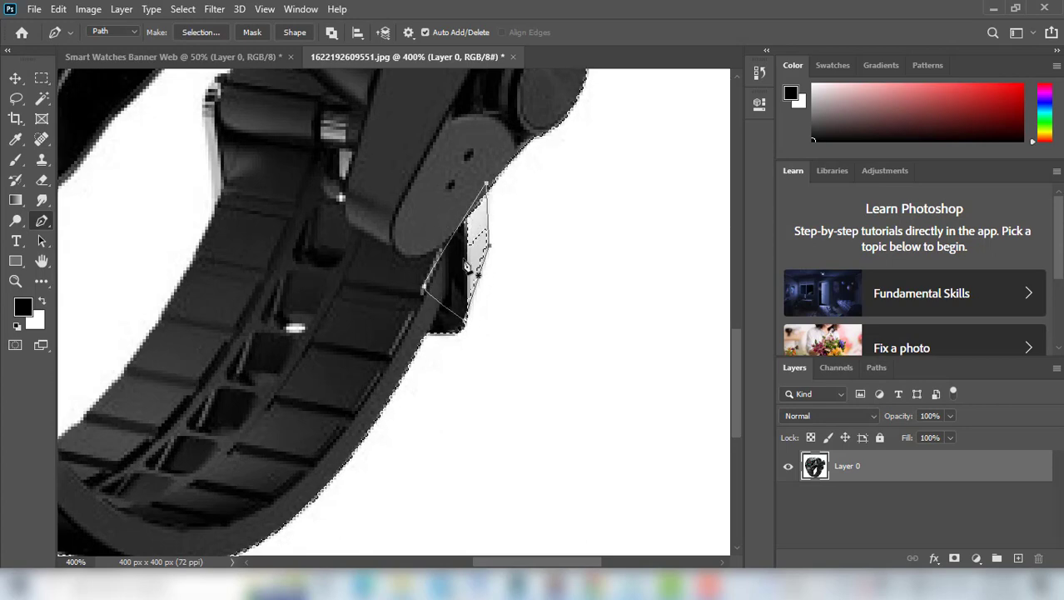
{"action": "right_click", "coordinate": [459, 223]}
{"action": "left_click", "coordinate": [534, 286]}
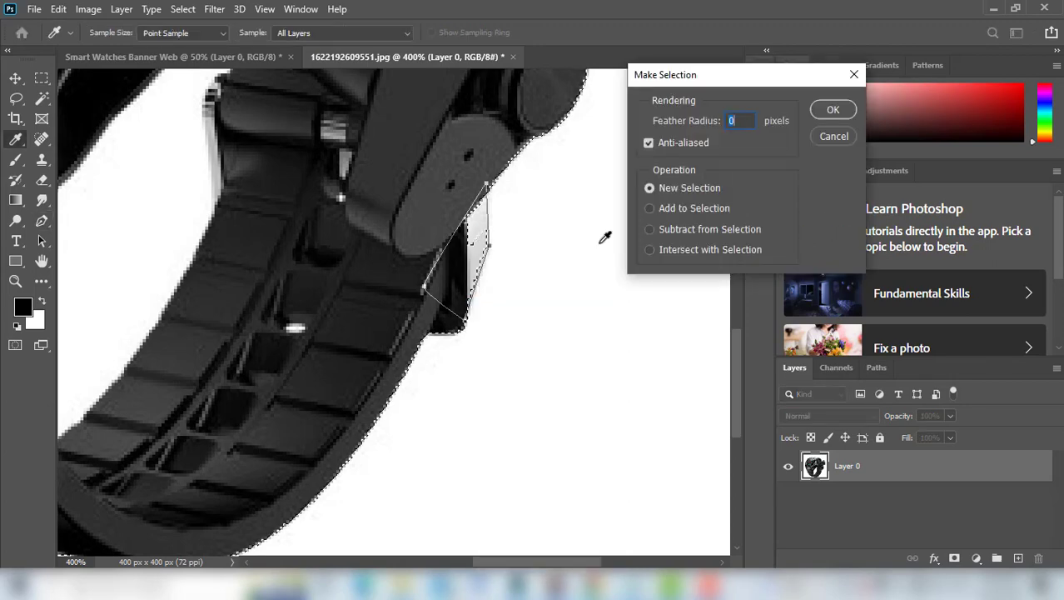
{"action": "left_click", "coordinate": [690, 230]}
{"action": "left_click", "coordinate": [831, 111]}
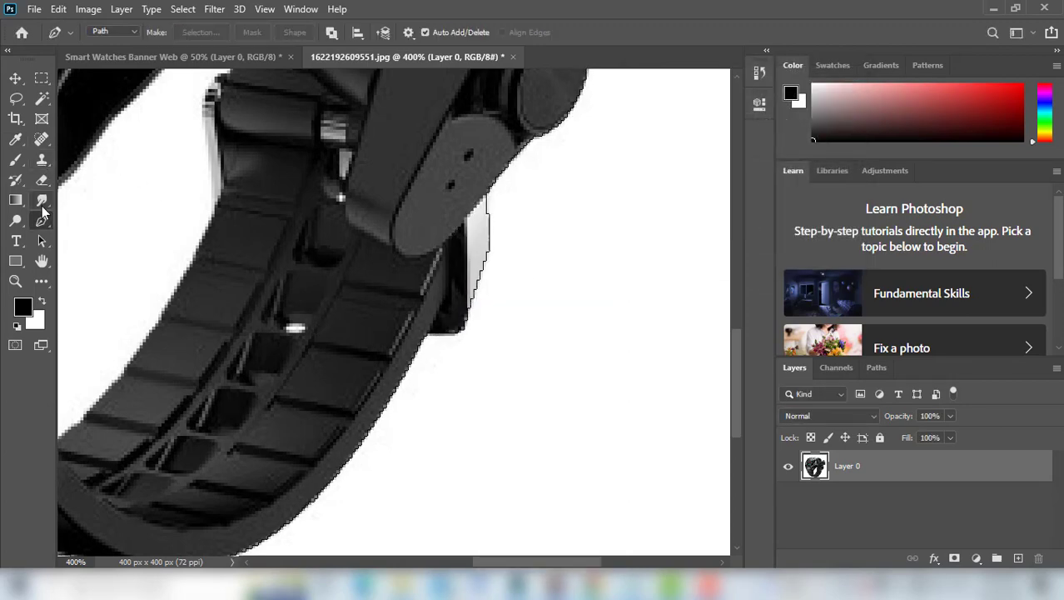
- Add the two small white gaps inside the lower strap to the selection with the Magic Wand
{"action": "left_click", "coordinate": [47, 101]}
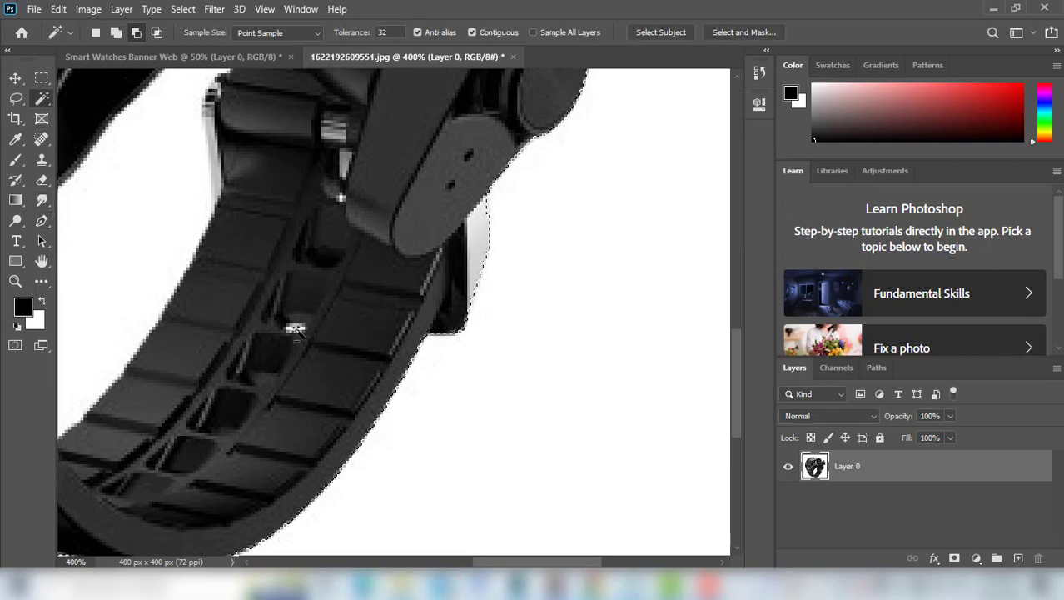
{"action": "left_click", "coordinate": [296, 327], "text": "shift"}
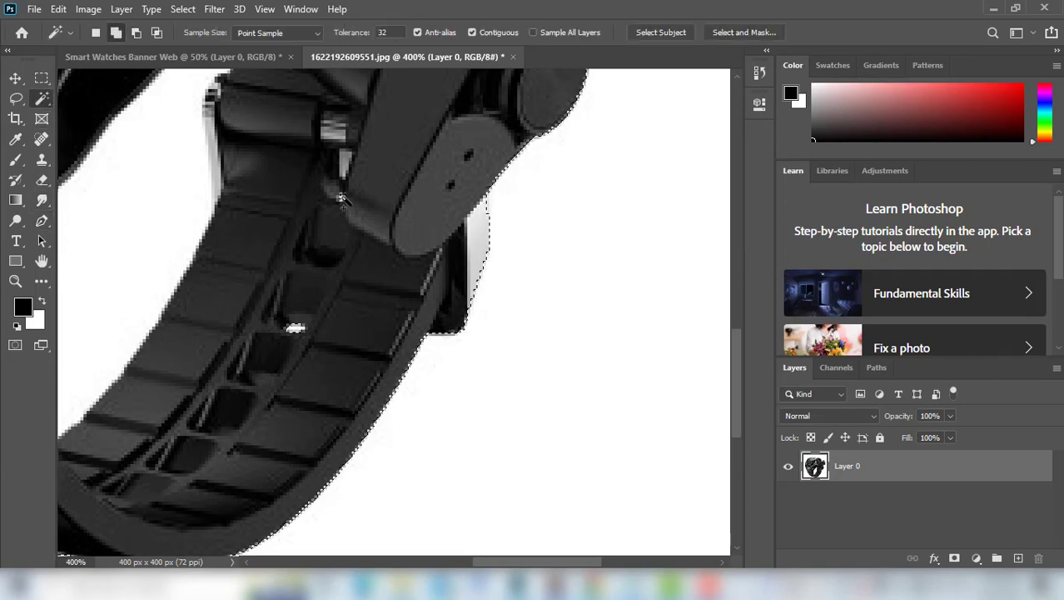
{"action": "scroll", "coordinate": [159, 226], "scroll_direction": "down", "scroll_amount": 1}
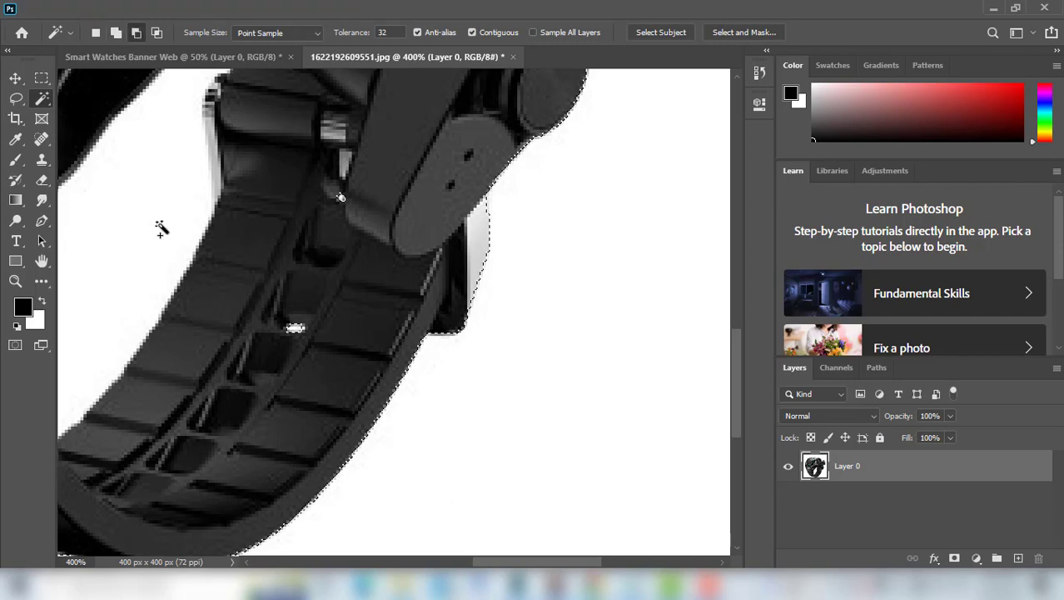
- Invert the background selection to copy the watch onto a new layer, and hide the original Layer 0
{"action": "key", "text": "ctrl+minus"}
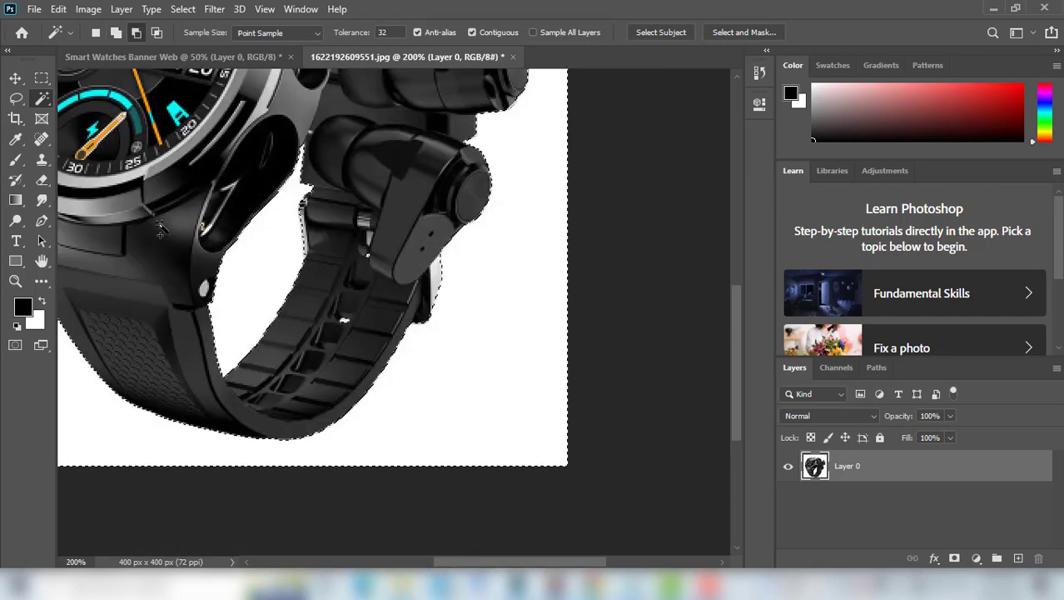
{"action": "left_click_drag", "start_coordinate": [166, 194], "coordinate": [362, 298]}
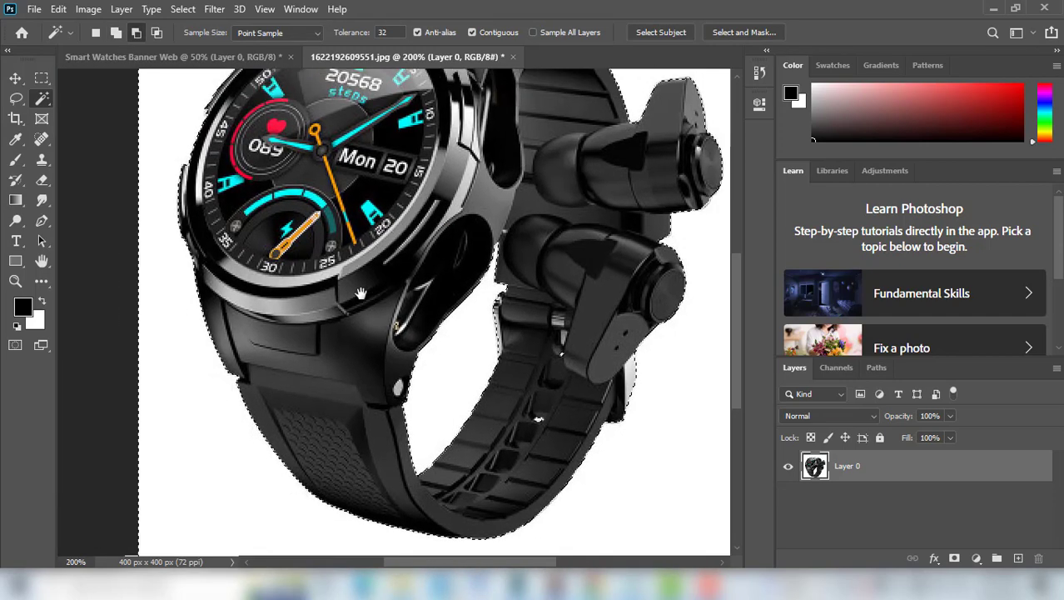
{"action": "left_click_drag", "start_coordinate": [441, 184], "coordinate": [405, 294]}
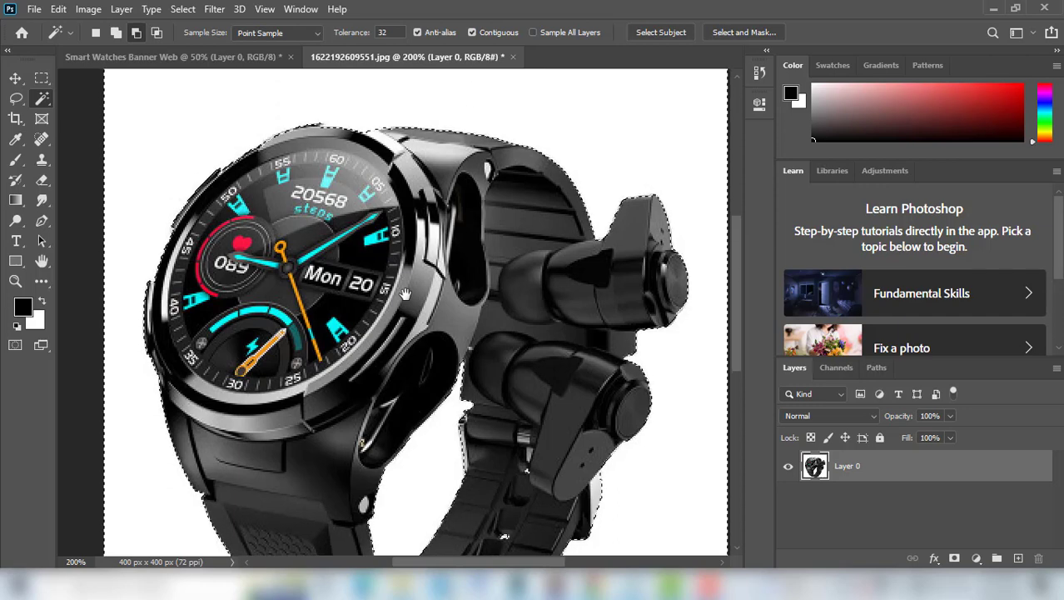
{"action": "key", "text": "ctrl+0"}
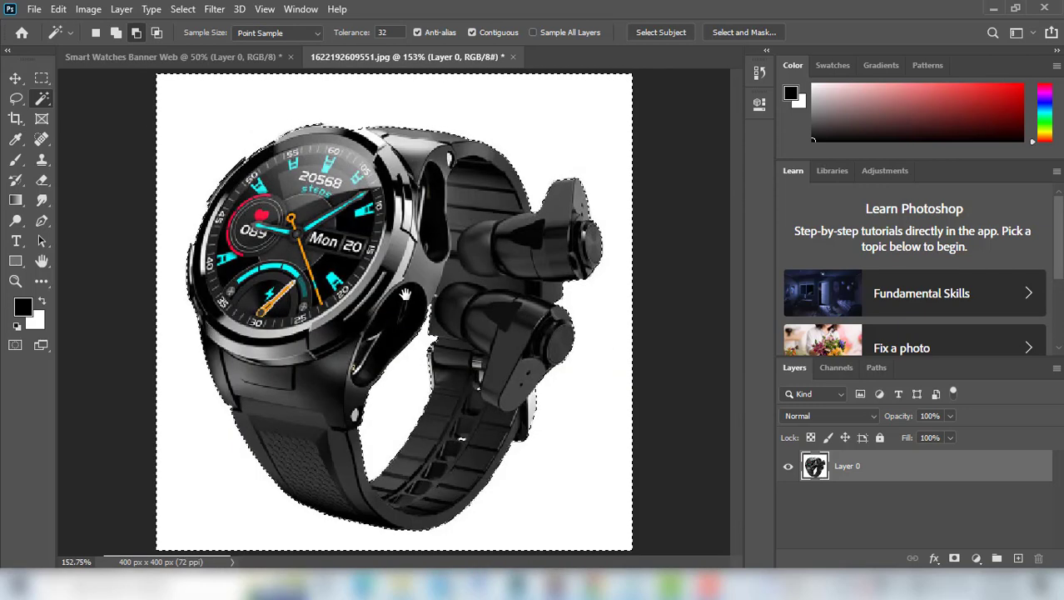
{"action": "key", "text": "ctrl+j"}
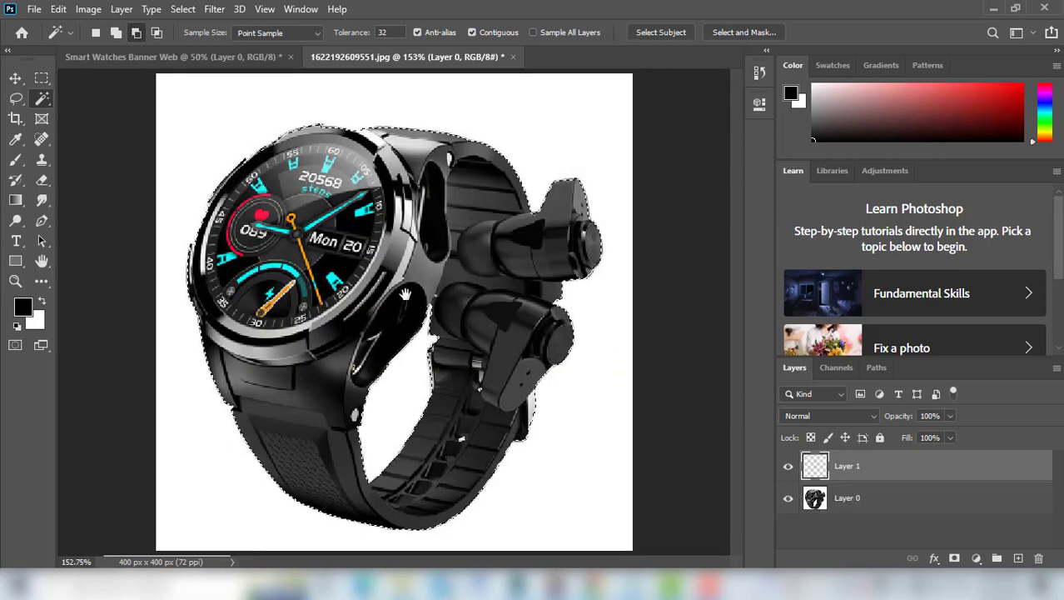
{"action": "left_click", "coordinate": [788, 498]}
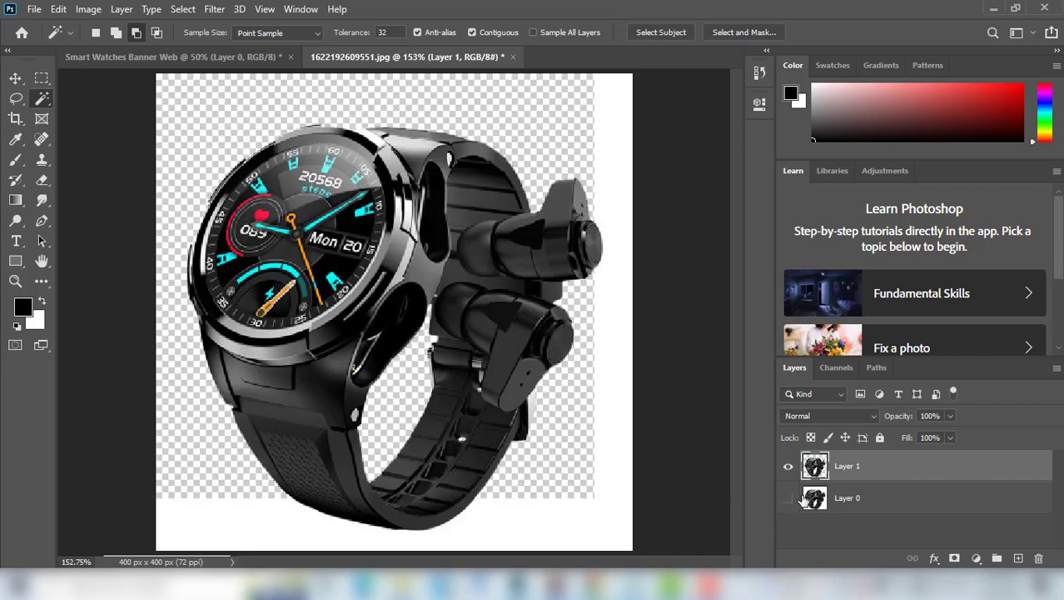
- Load the cut-out watch's outline as a selection, invert it, and expand it by 2 pixels
{"action": "left_click", "coordinate": [816, 467], "text": "ctrl"}
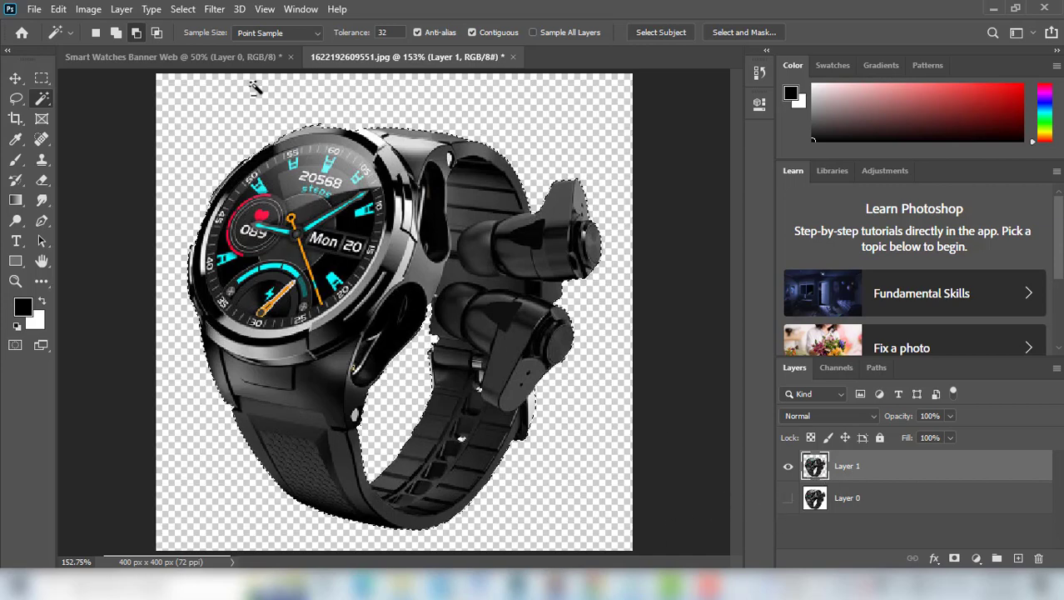
{"action": "left_click", "coordinate": [183, 9]}
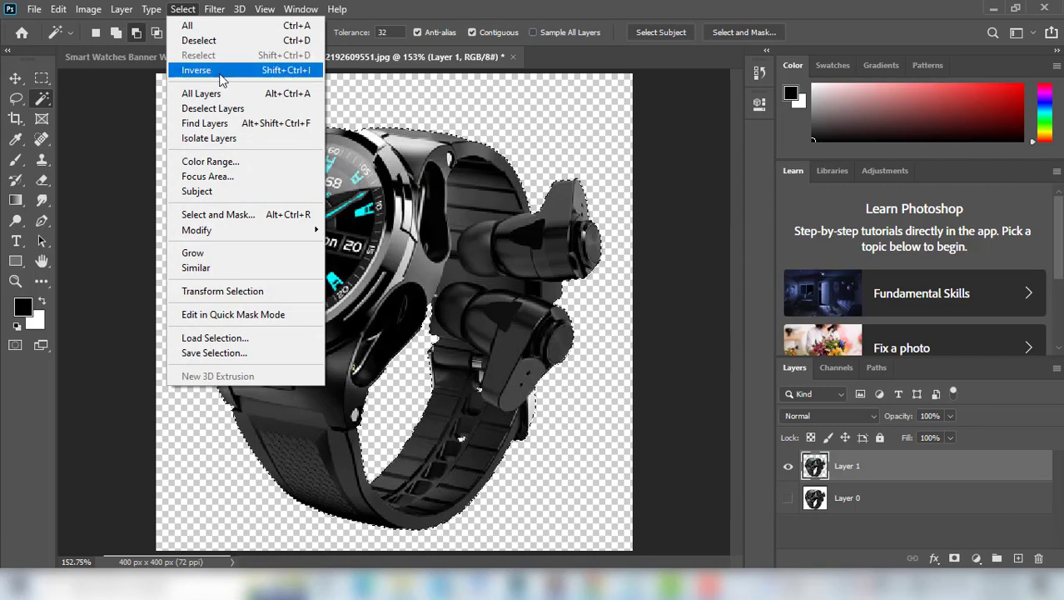
{"action": "left_click", "coordinate": [196, 70]}
{"action": "left_click", "coordinate": [183, 9]}
{"action": "mouse_move", "coordinate": [285, 231]}
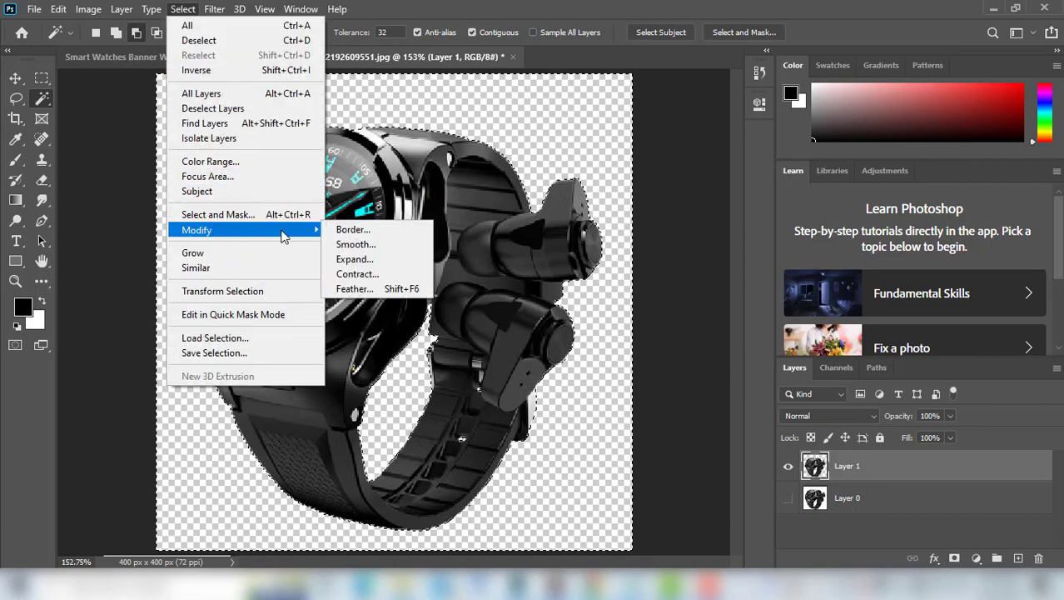
{"action": "left_click", "coordinate": [355, 263]}
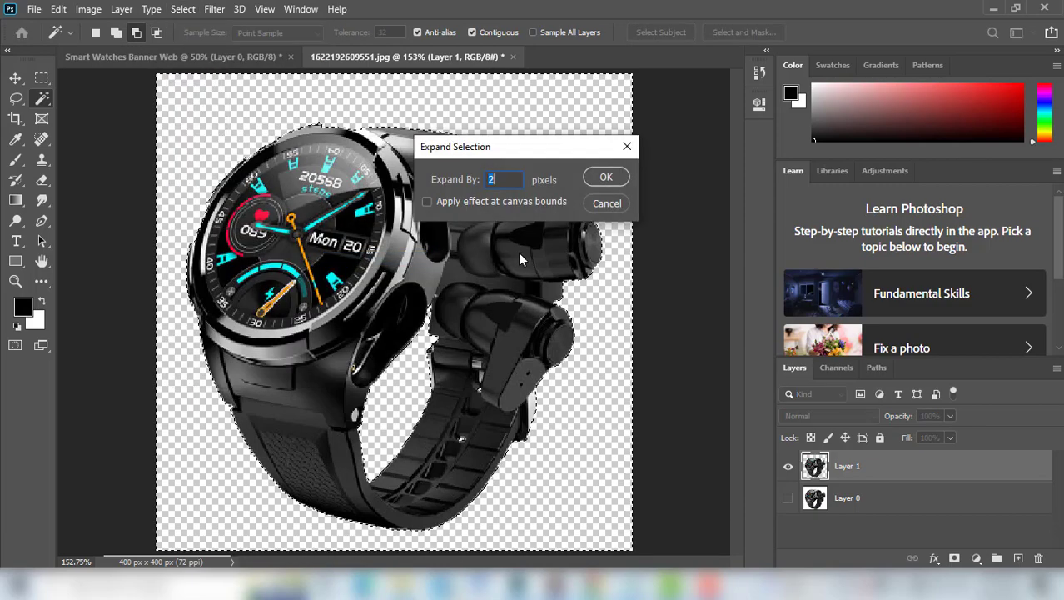
{"action": "left_click", "coordinate": [606, 176]}
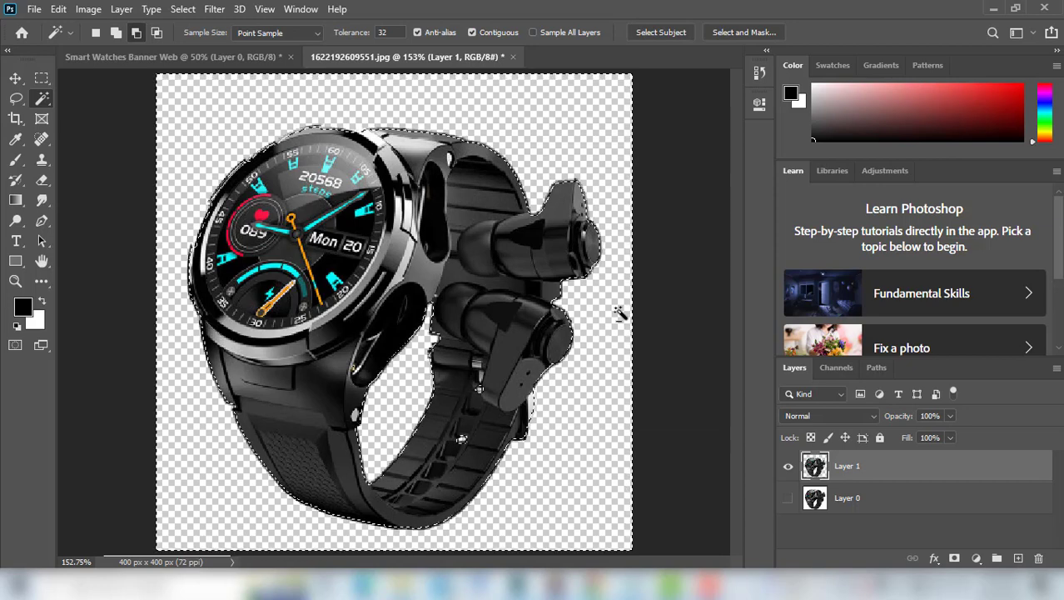
- Hide the selected edge pixels of Layer 1 with a layer mask and convert the layer to a smart object
{"action": "left_click", "coordinate": [954, 558]}
{"action": "right_click", "coordinate": [898, 469]}
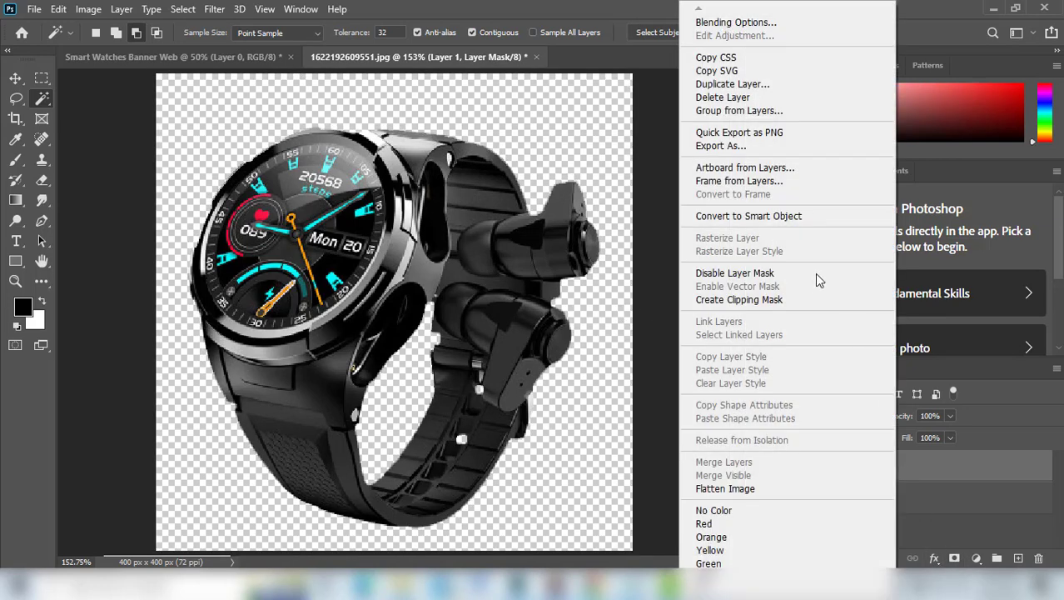
{"action": "left_click", "coordinate": [753, 216]}
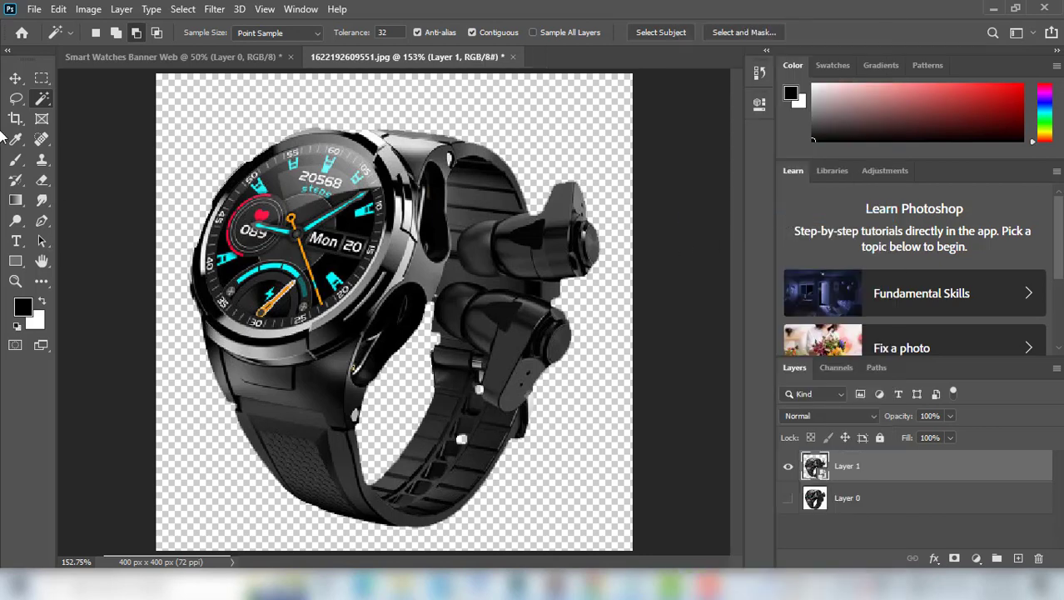
- Move the cut-out watch into the Smart Watches Banner Web document, onto the banner's right half
{"action": "left_click", "coordinate": [15, 77]}
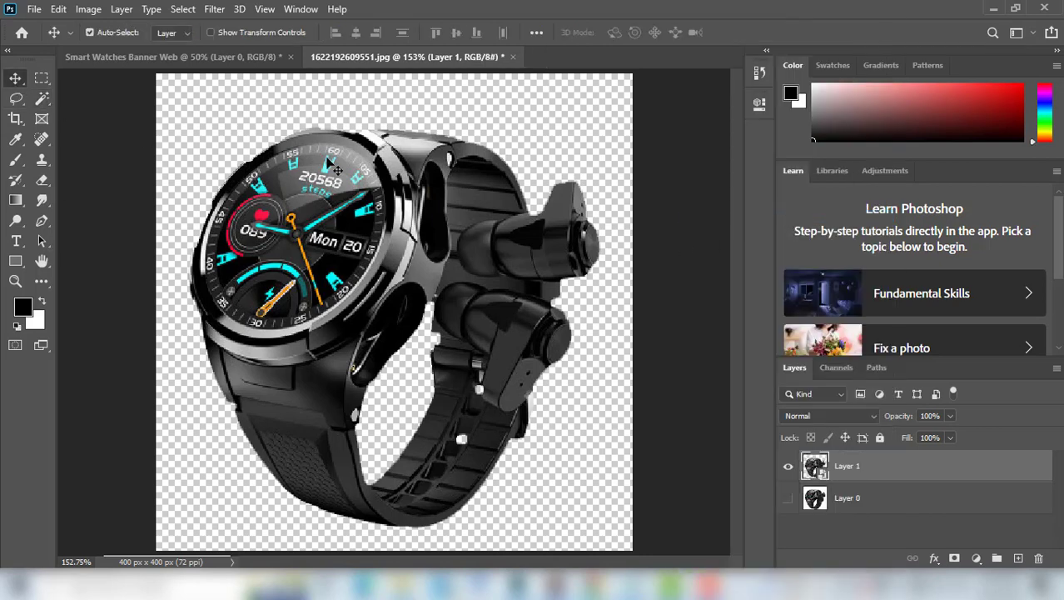
{"action": "left_click_drag", "start_coordinate": [337, 169], "coordinate": [531, 304]}
{"action": "key", "text": "ctrl"}
- Scale the watch proportionally to about 55.18%, shift it to fill the banner's right side, and rotate it to about -17.64°
{"action": "key", "text": "ctrl+t"}
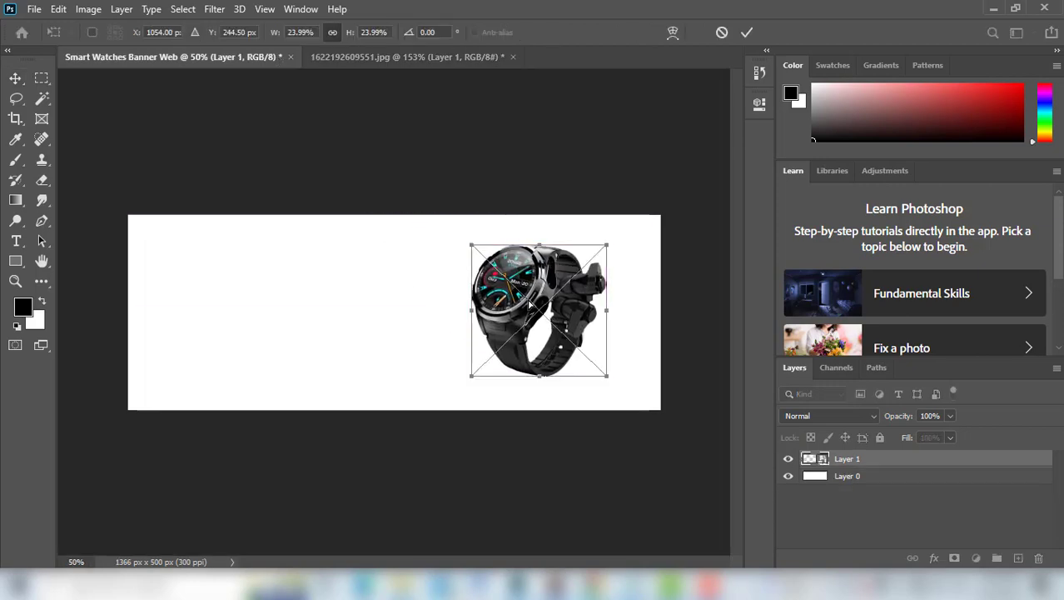
{"action": "left_click_drag", "start_coordinate": [538, 236], "coordinate": [537, 148]}
{"action": "left_click_drag", "start_coordinate": [537, 377], "coordinate": [542, 416]}
{"action": "left_click_drag", "start_coordinate": [457, 269], "coordinate": [479, 386]}
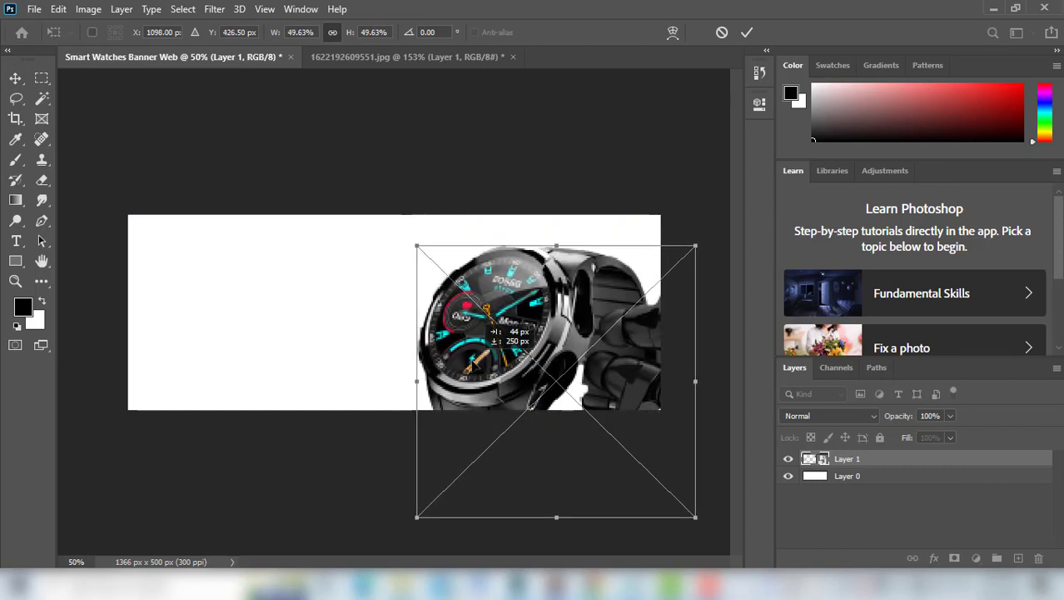
{"action": "left_click_drag", "start_coordinate": [556, 244], "coordinate": [556, 215]}
{"action": "left_click_drag", "start_coordinate": [372, 269], "coordinate": [372, 333]}
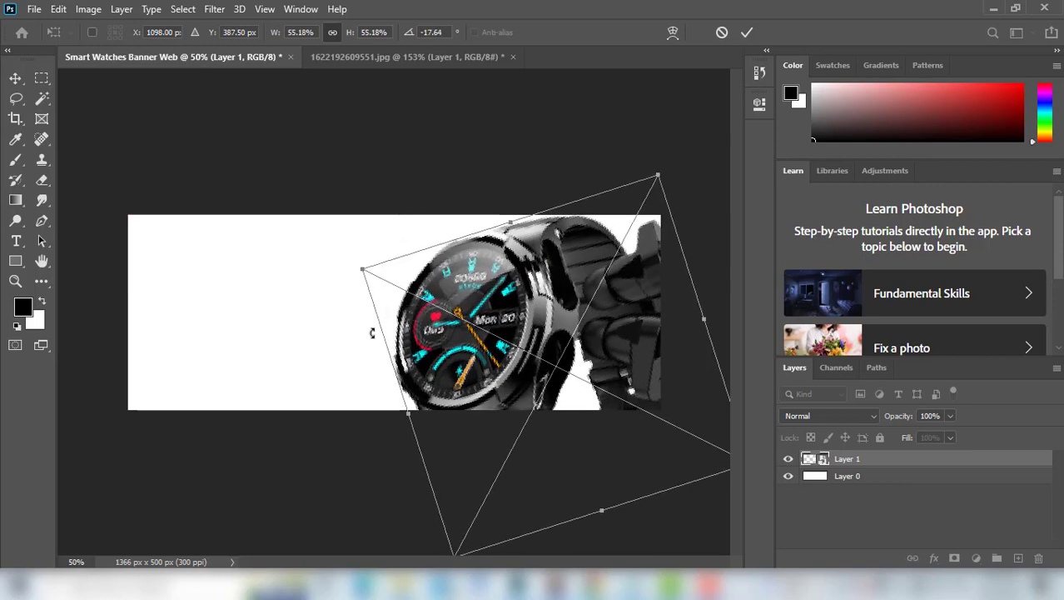
- Nudge the watch up and left to X 1042 px, Y 359.5 px and apply the transformation
{"action": "key", "text": "ctrl+minus"}
{"action": "key", "text": "ctrl+minus"}
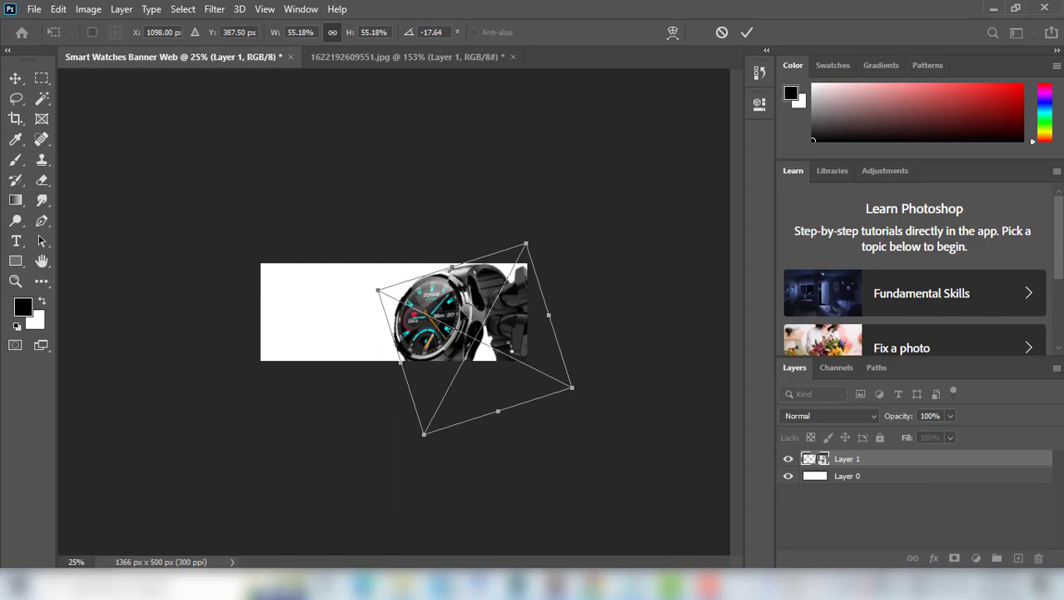
{"action": "key", "text": "Up"}
{"action": "key", "text": "Up"}
{"action": "key", "text": "Up"}
{"action": "key", "text": "Up"}
{"action": "key", "text": "Up"}
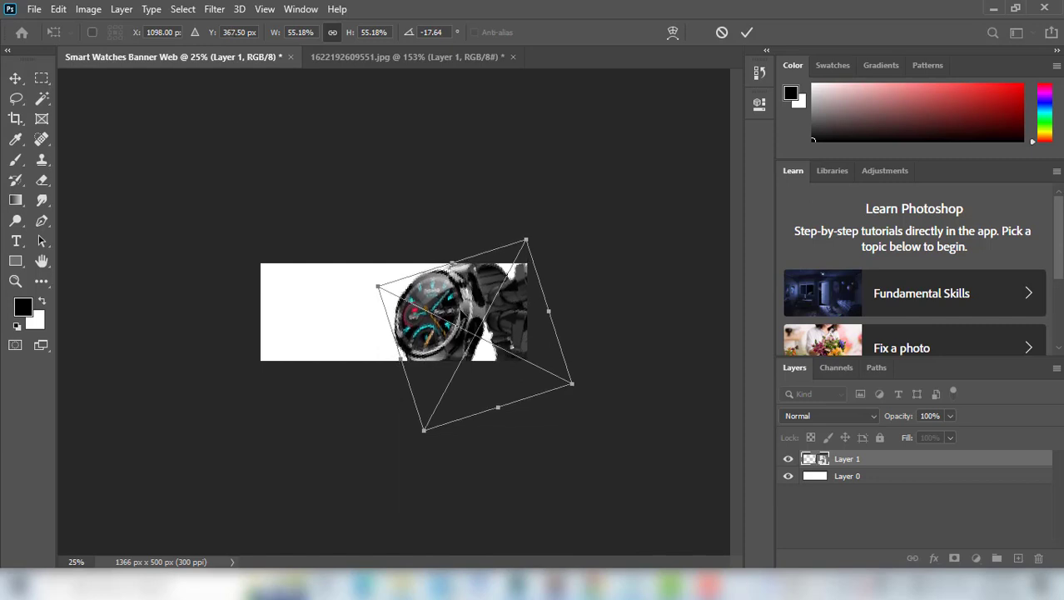
{"action": "key", "text": "Up"}
{"action": "key", "text": "Up"}
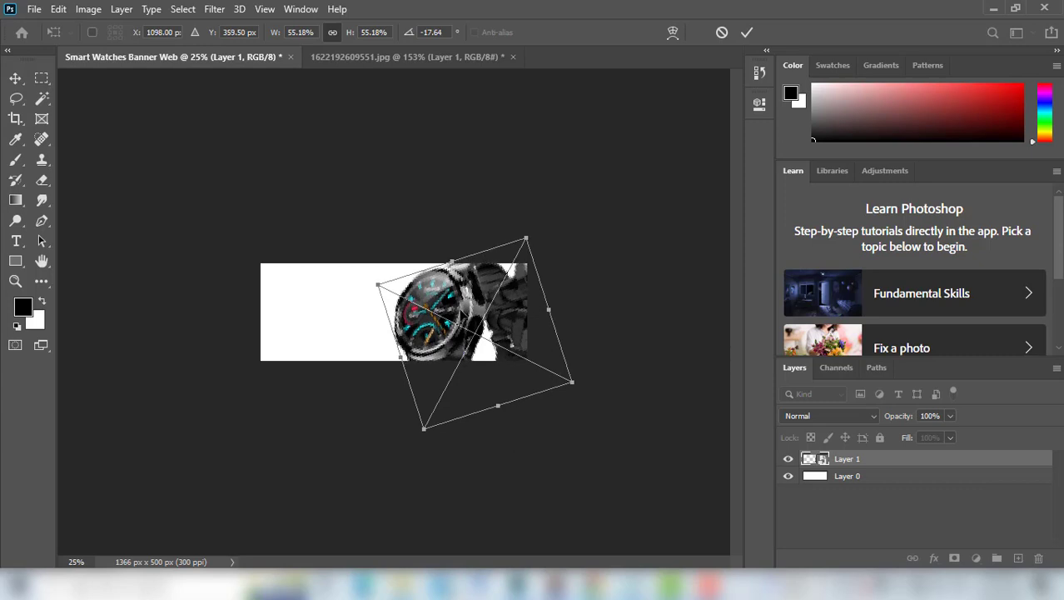
{"action": "key", "text": "Left"}
{"action": "key", "text": "Left"}
{"action": "key", "text": "Left"}
{"action": "key", "text": "Left"}
{"action": "key", "text": "Left"}
{"action": "key", "text": "Left"}
{"action": "key", "text": "Left"}
{"action": "key", "text": "Left"}
{"action": "key", "text": "Left"}
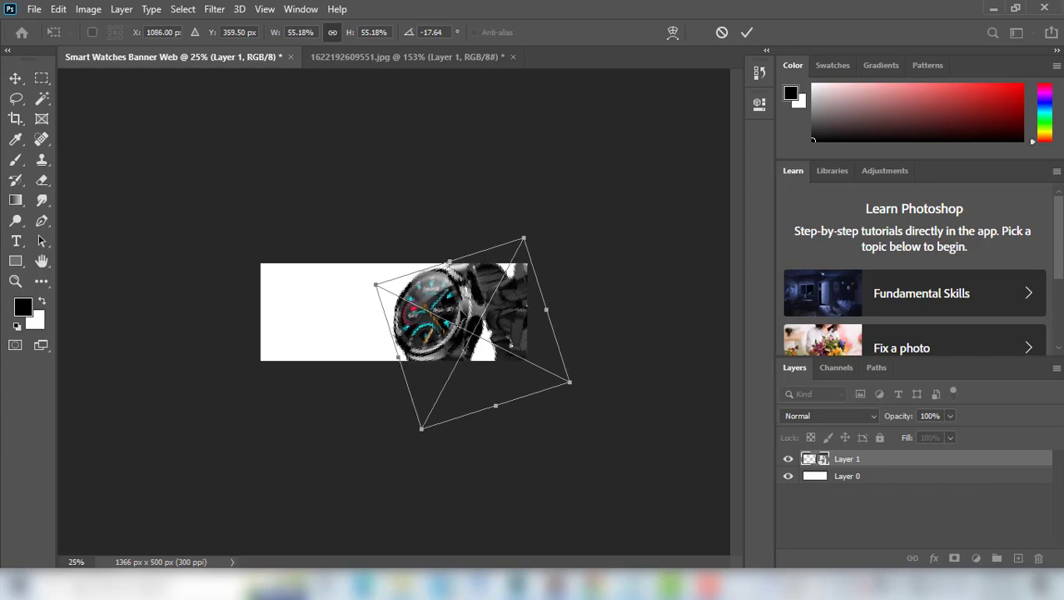
{"action": "key", "text": "Left"}
{"action": "key", "text": "Left"}
{"action": "key", "text": "Left"}
{"action": "key", "text": "Left"}
{"action": "key", "text": "Left"}
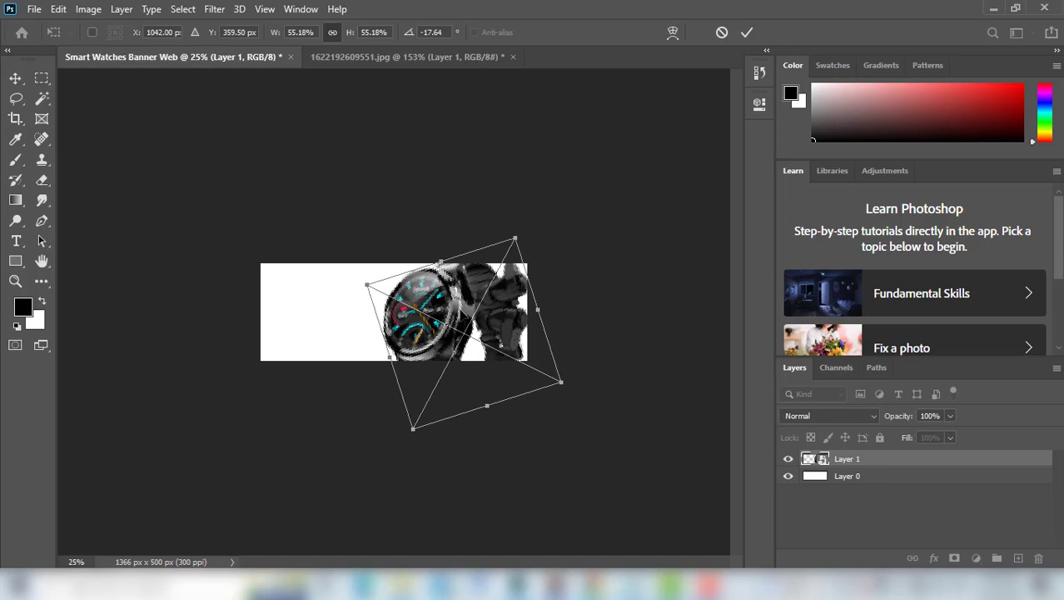
{"action": "key", "text": "Return"}
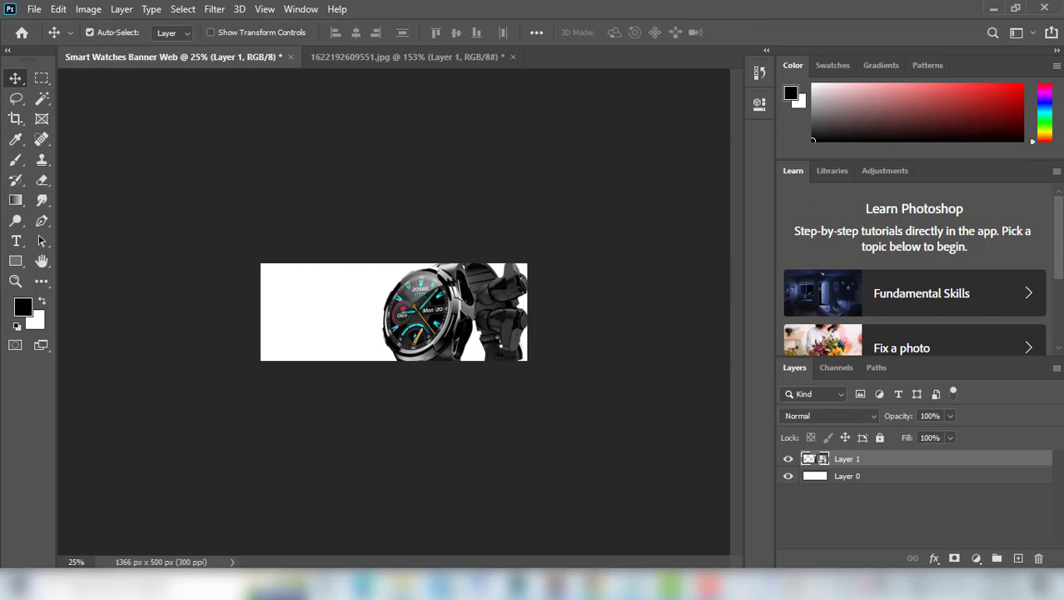
{"action": "key", "text": "ctrl+0"}
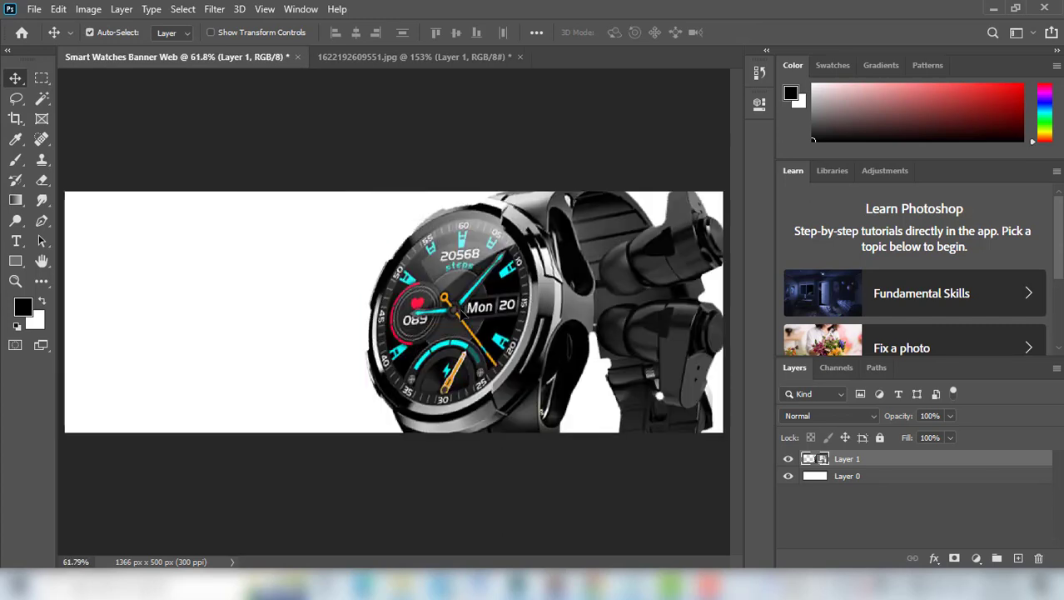
- Nudge the watch on Layer 1 straight up to Y 353.5 px
{"action": "key", "text": "Up"}
{"action": "key", "text": "Up"}
{"action": "key", "text": "Up"}
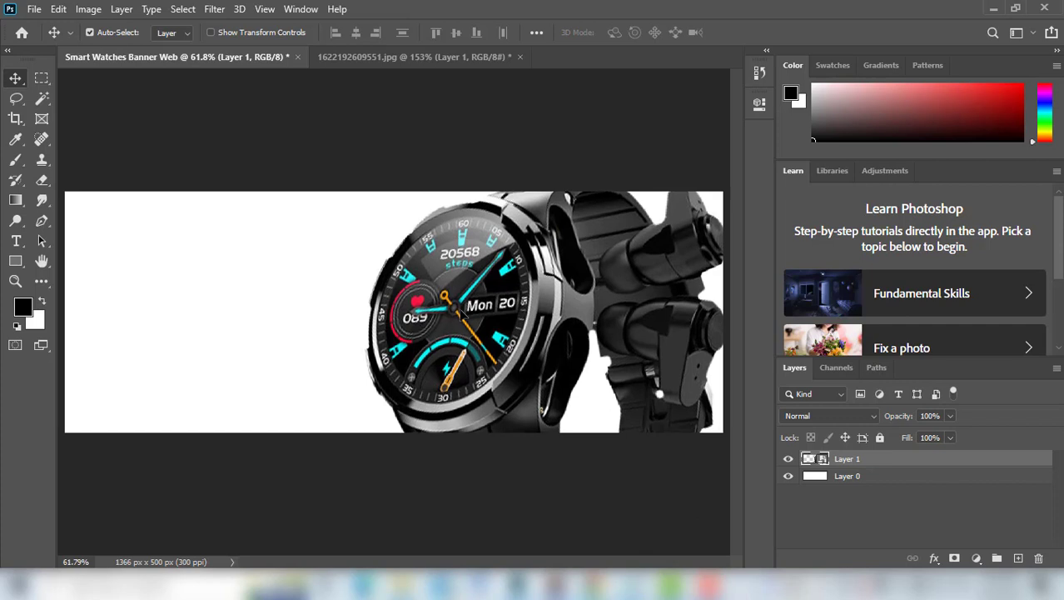
{"action": "key", "text": "Up"}
{"action": "key", "text": "Up"}
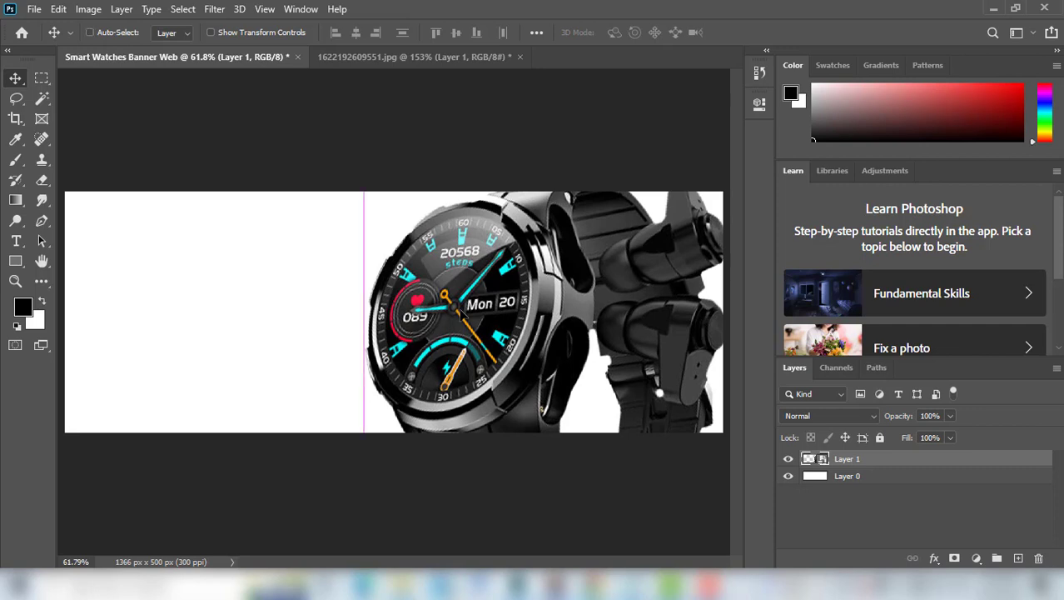
- Rotate the watch slightly further counterclockwise to about -18.92° and apply the transformation
{"action": "key", "text": "ctrl+minus"}
{"action": "key", "text": "ctrl+minus"}
{"action": "key", "text": "ctrl+minus"}
{"action": "key", "text": "ctrl+t"}
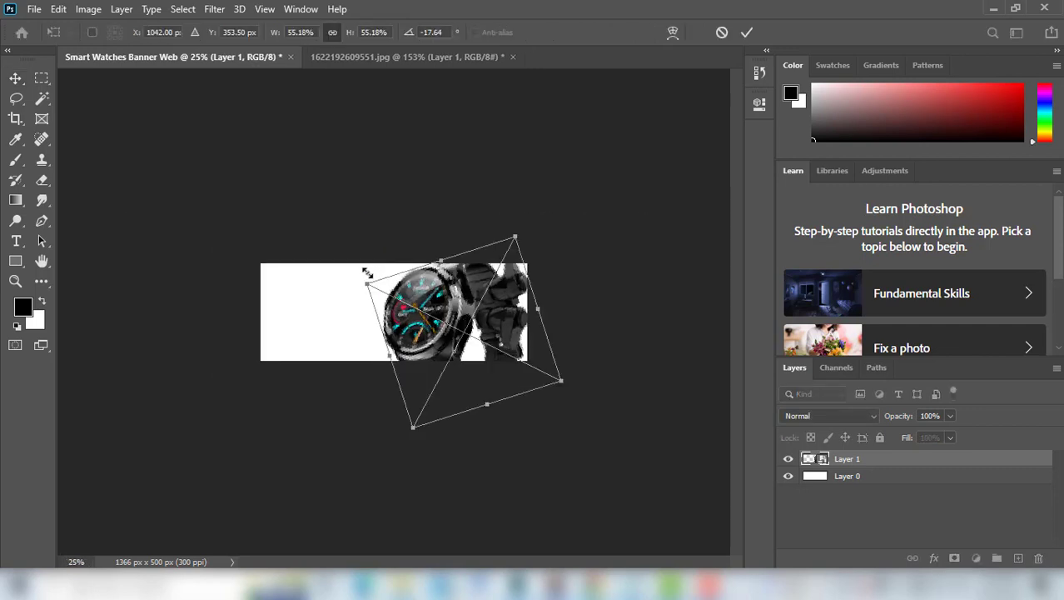
{"action": "left_click_drag", "start_coordinate": [357, 275], "coordinate": [355, 278]}
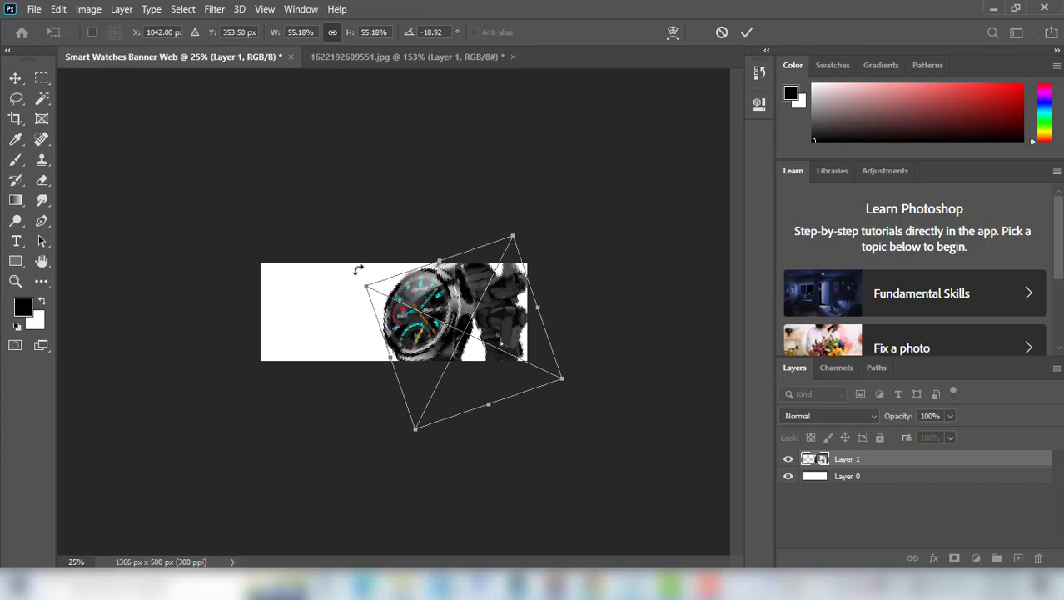
{"action": "left_click", "coordinate": [747, 34]}
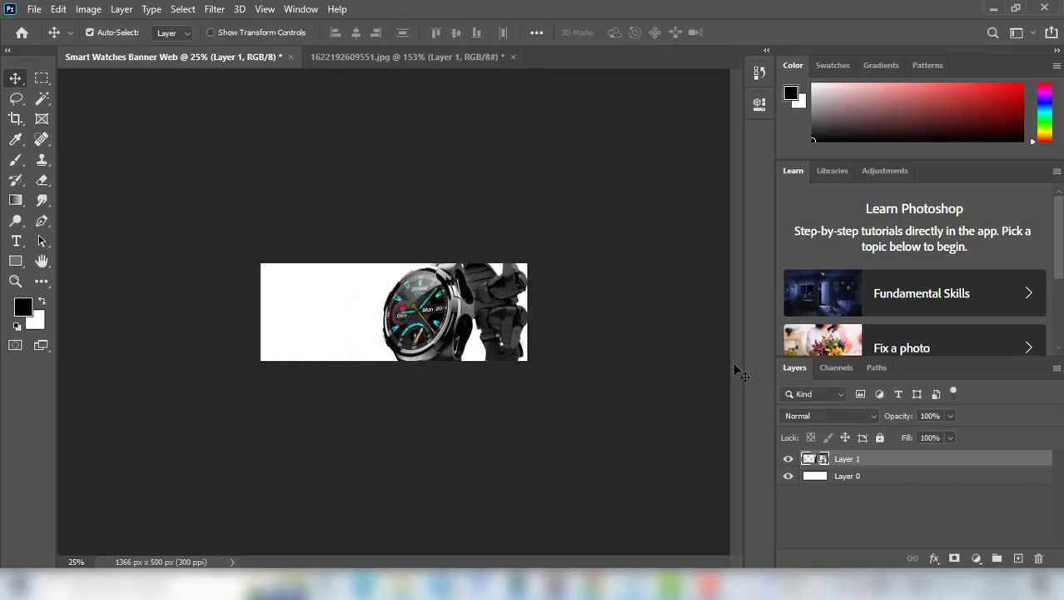
- Add a dark teal solid color fill layer, #0f595b, directly above Layer 0 as the banner background
{"action": "left_click", "coordinate": [854, 478]}
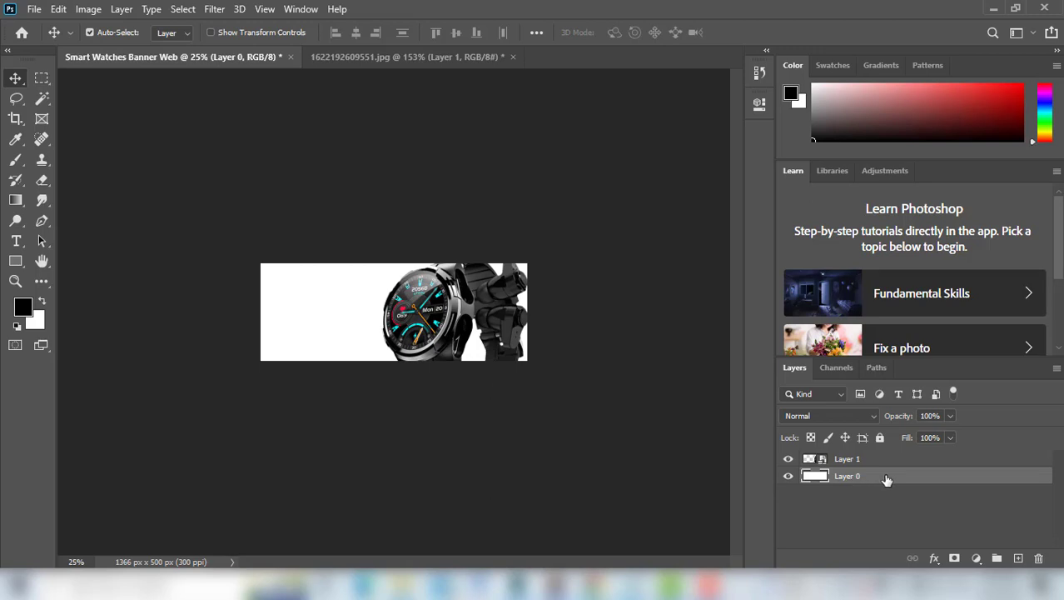
{"action": "left_click", "coordinate": [976, 558]}
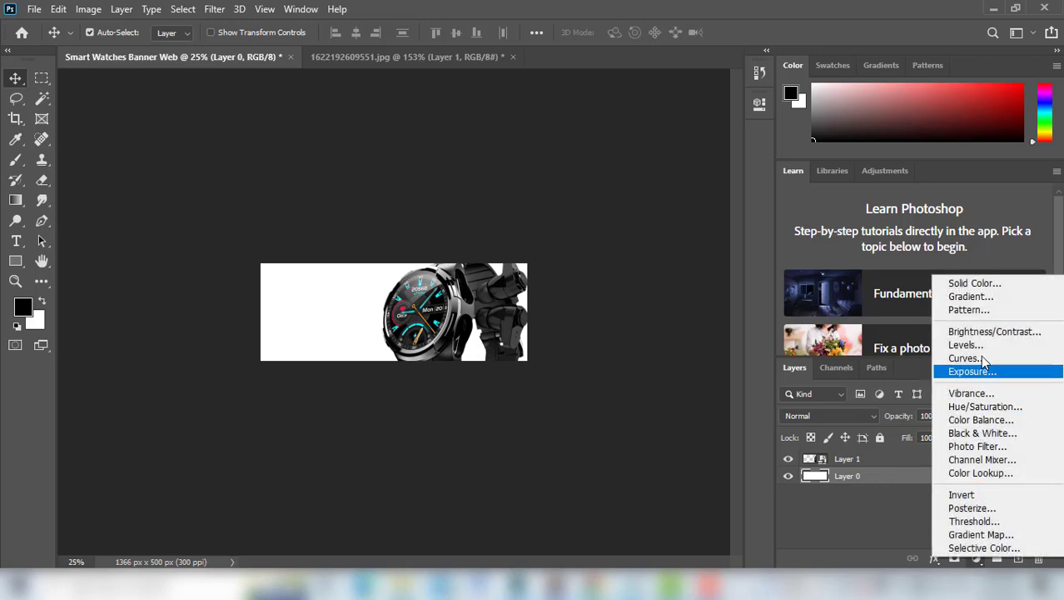
{"action": "left_click", "coordinate": [997, 287]}
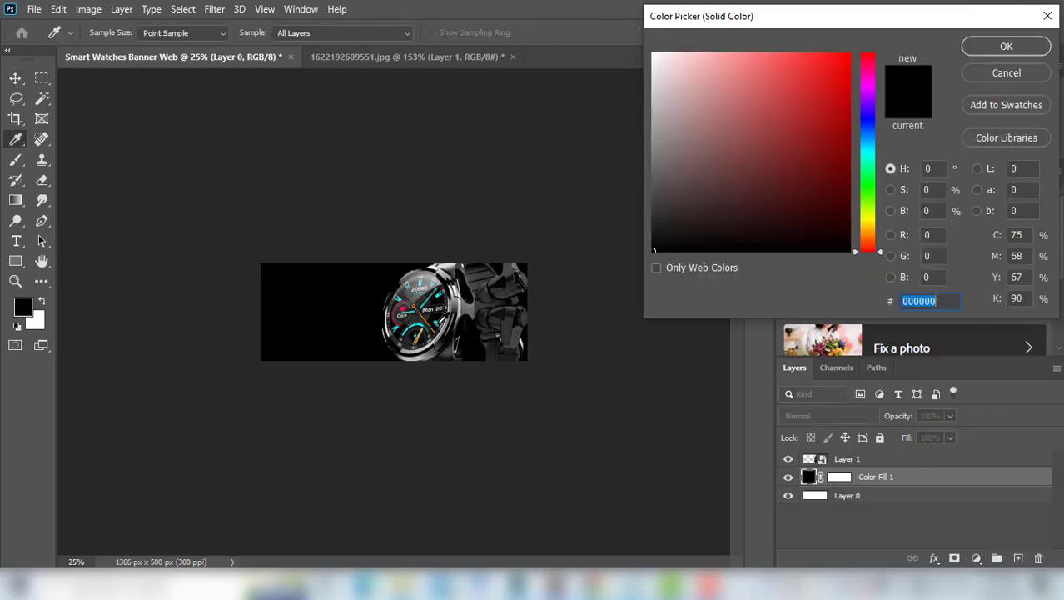
{"action": "type", "text": "031c23"}
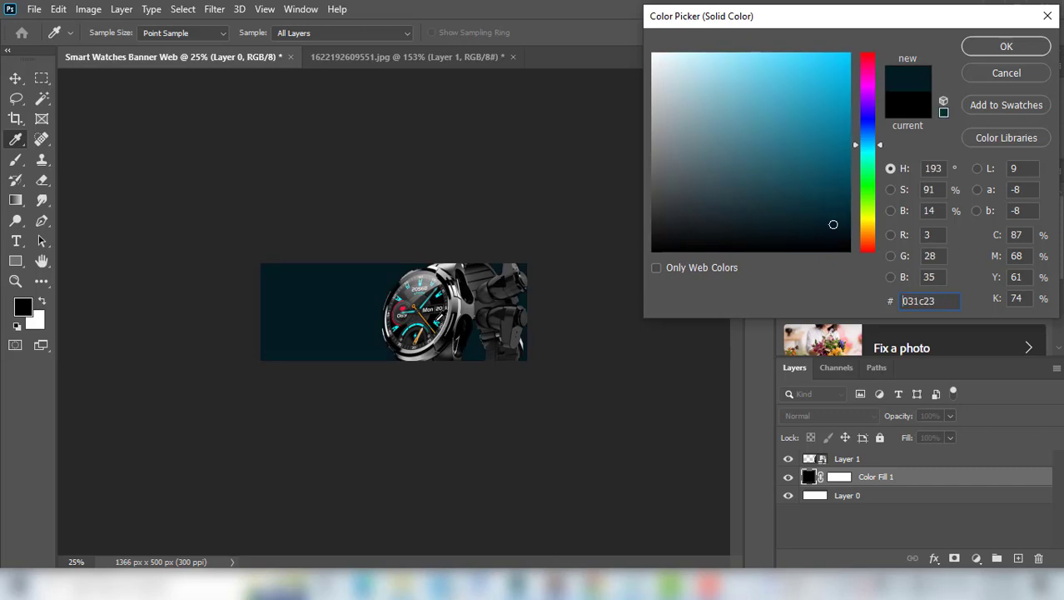
{"action": "left_click", "coordinate": [437, 321]}
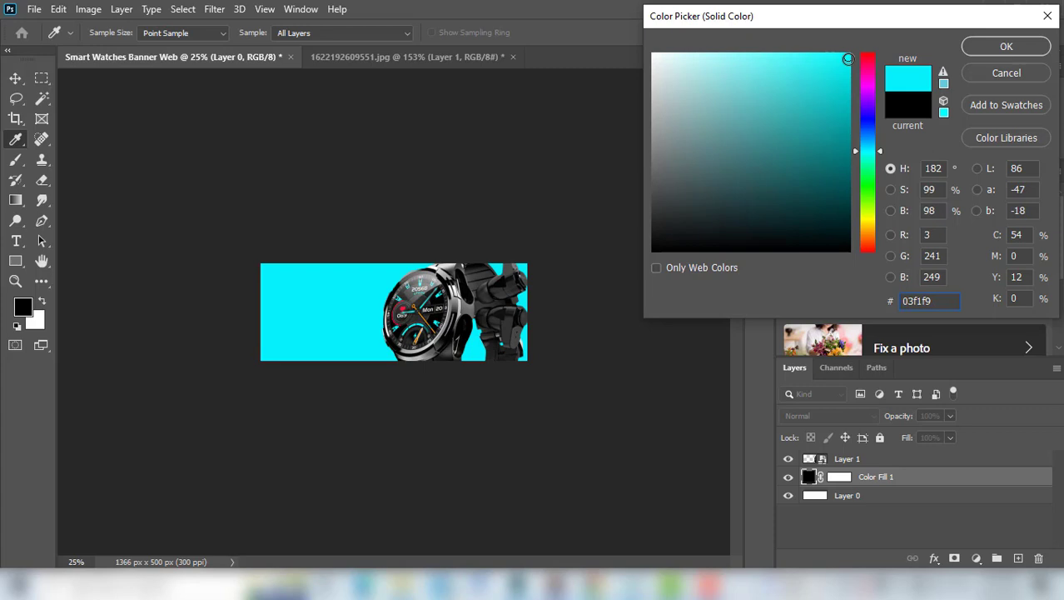
{"action": "mouse_move", "coordinate": [848, 59]}
{"action": "left_mouse_down"}
{"action": "mouse_move", "coordinate": [820, 72]}
{"action": "mouse_move", "coordinate": [818, 172]}
{"action": "left_mouse_up"}
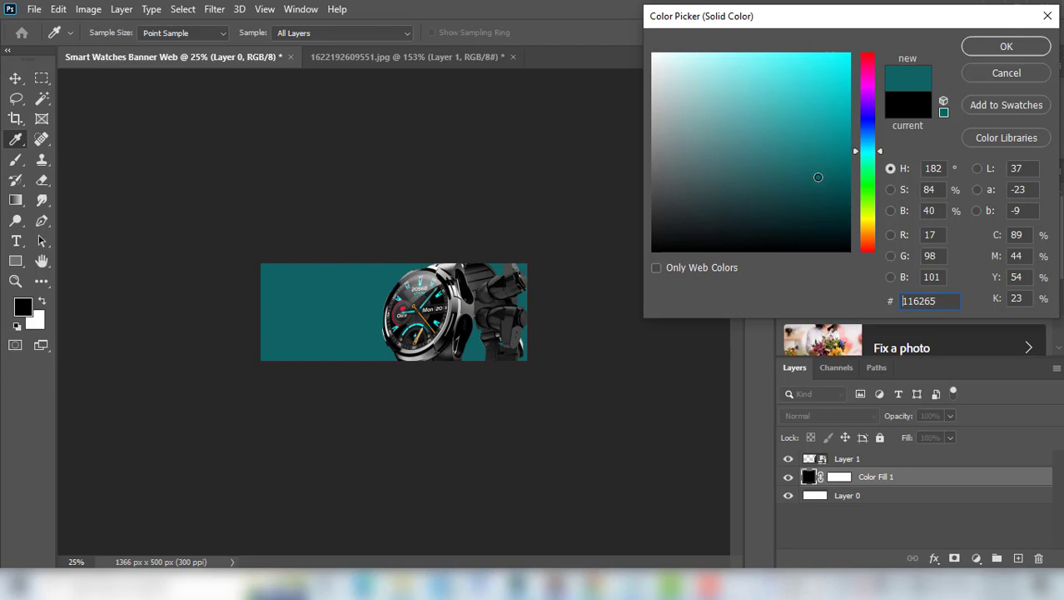
{"action": "left_click_drag", "start_coordinate": [818, 176], "coordinate": [818, 181]}
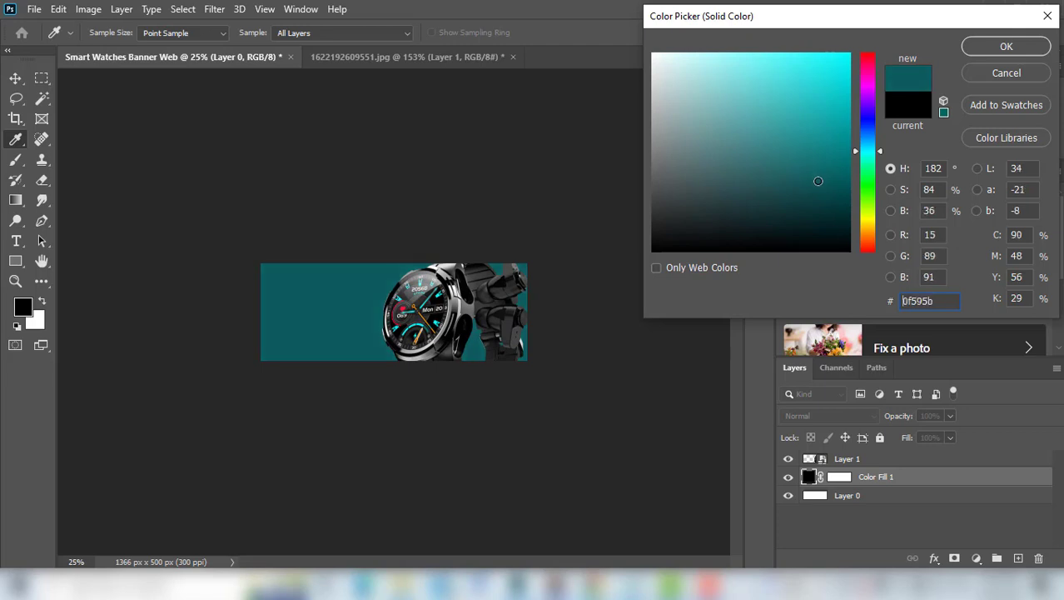
{"action": "left_click", "coordinate": [991, 51]}
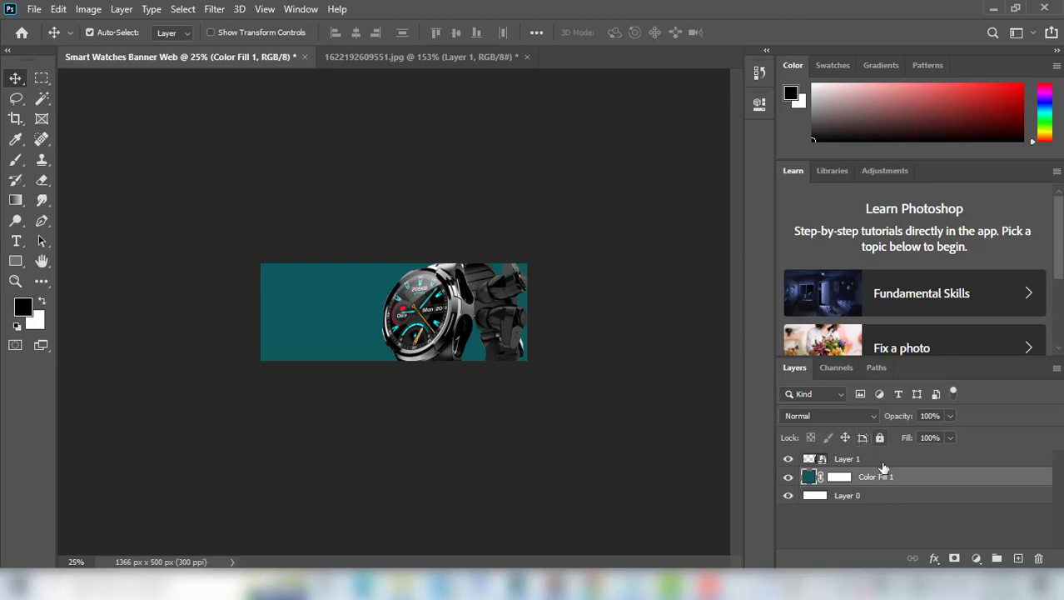
- Duplicate Layer 1 and shift the lower watch left to about X 748 px, Y 349.5 px
{"action": "left_click", "coordinate": [883, 463]}
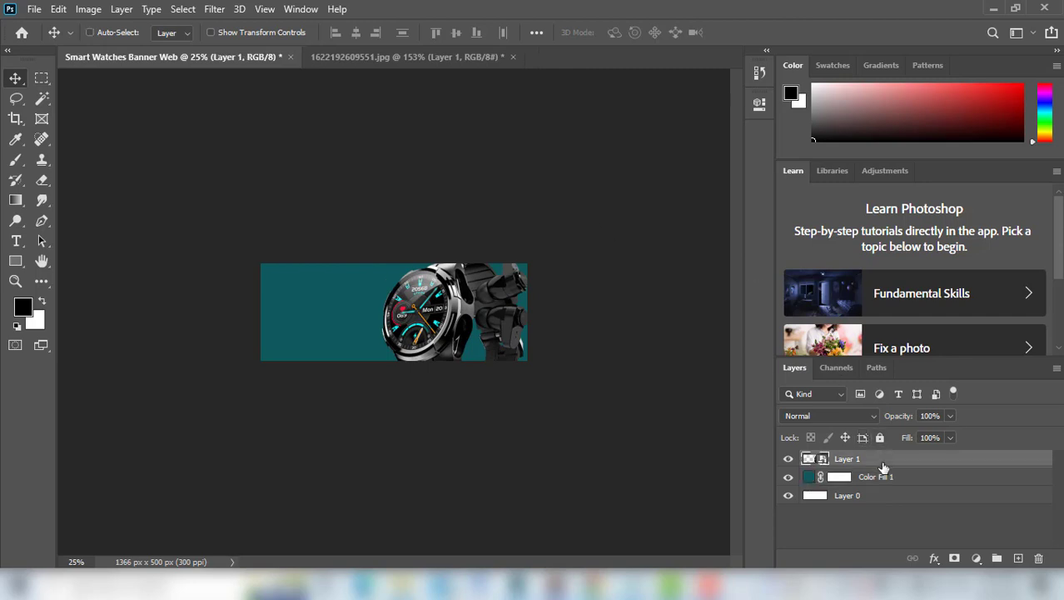
{"action": "key", "text": "ctrl+j"}
{"action": "left_click", "coordinate": [884, 479]}
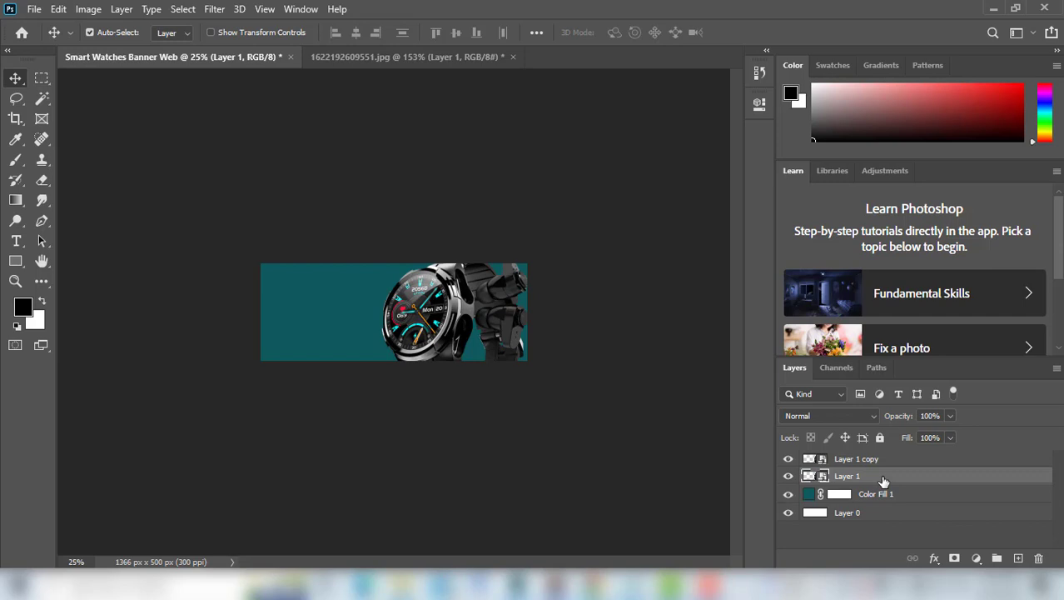
{"action": "key", "text": "ctrl+t"}
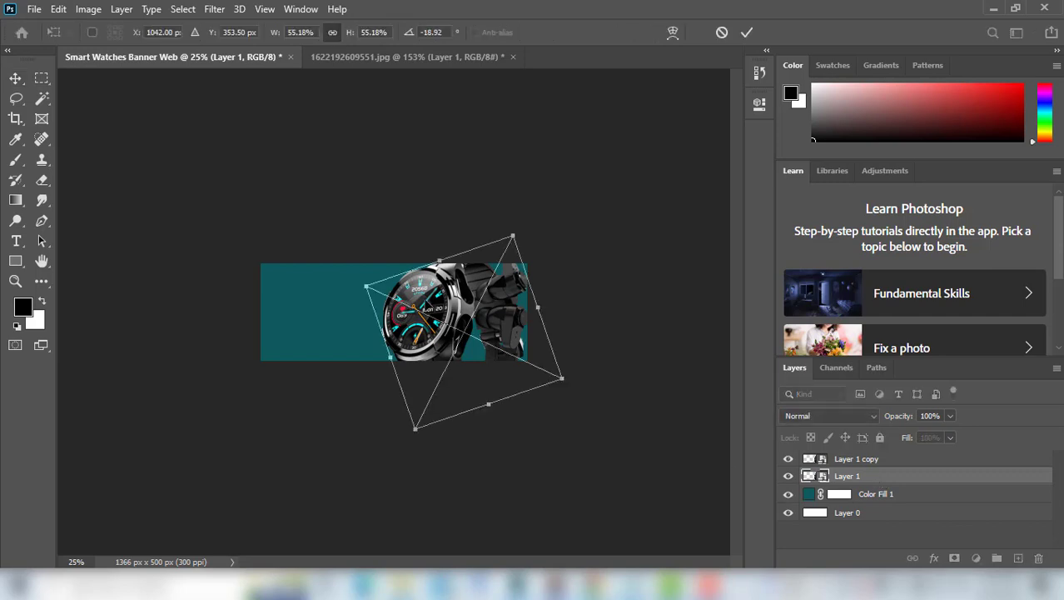
{"action": "left_click_drag", "start_coordinate": [427, 304], "coordinate": [370, 302]}
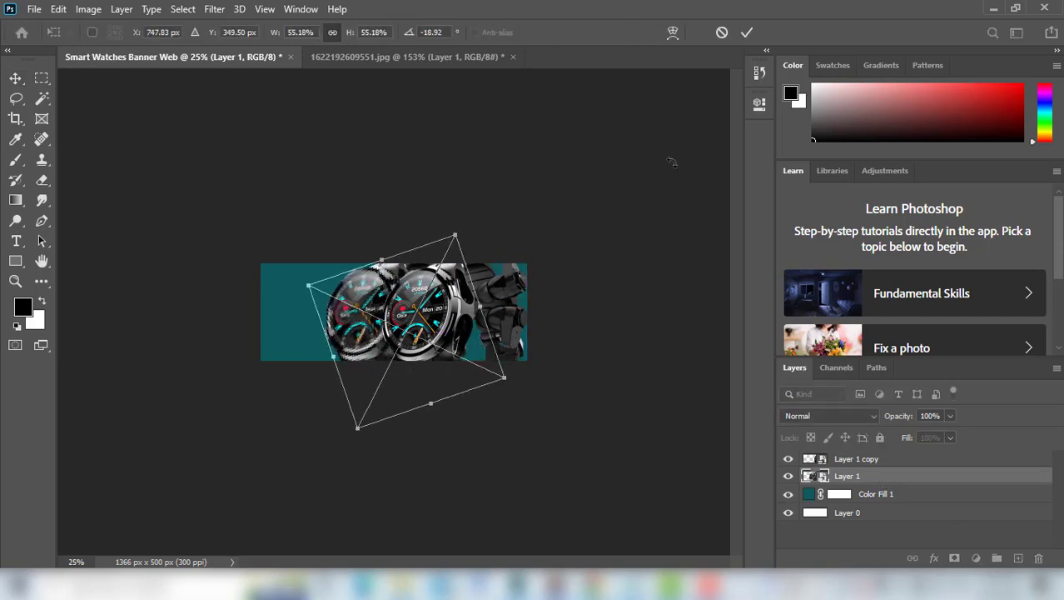
{"action": "left_click", "coordinate": [747, 32]}
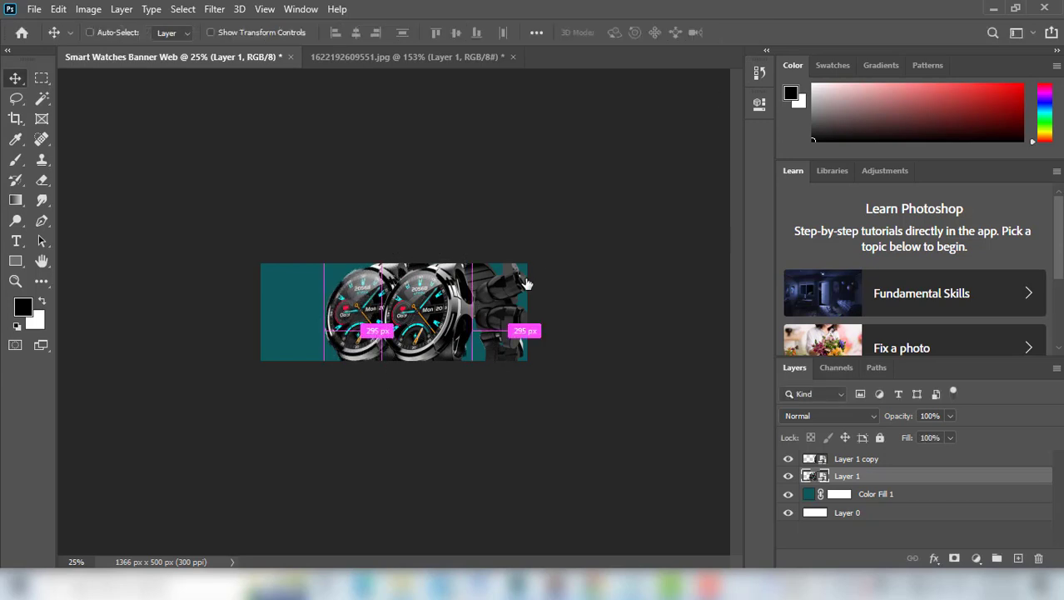
- Rotate the rear watch on Layer 1 to about -57.46° and reposition it to about X 778.6 px, Y 250 px
{"action": "key", "text": "ctrl+0"}
{"action": "key", "text": "ctrl+t"}
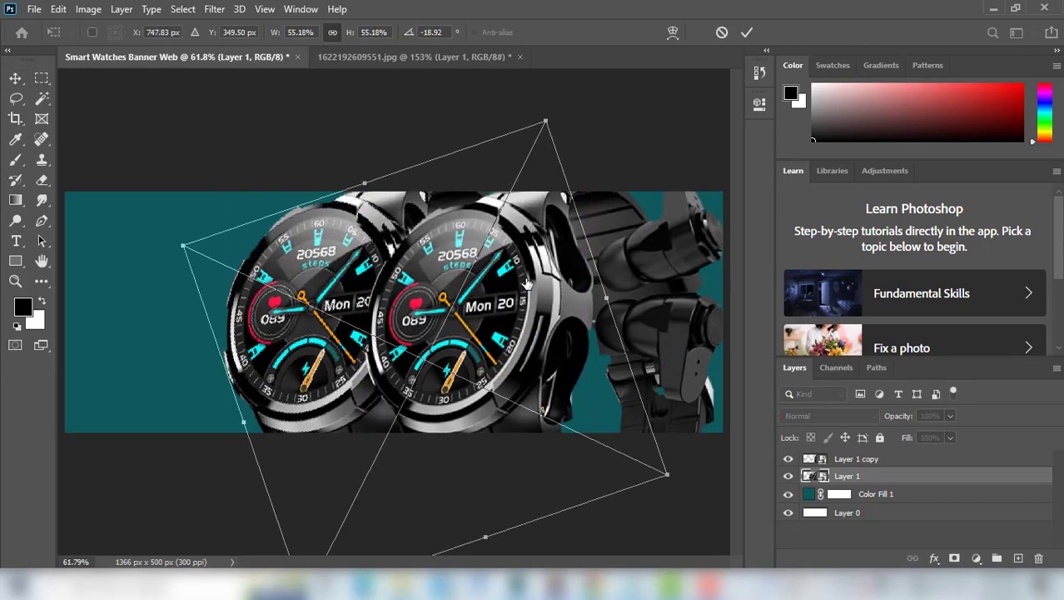
{"action": "left_click_drag", "start_coordinate": [221, 169], "coordinate": [165, 319]}
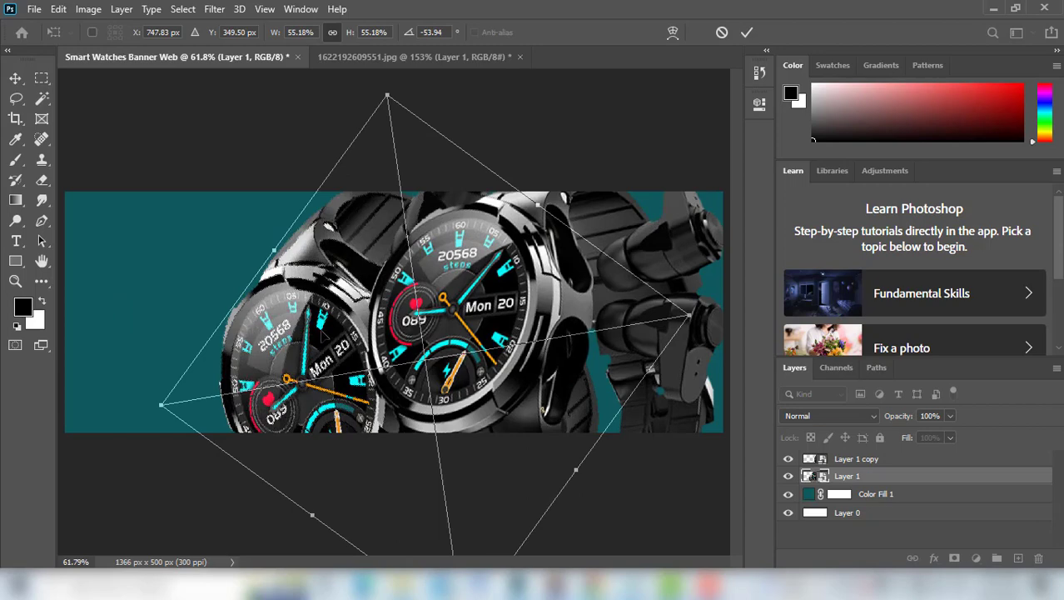
{"action": "left_click_drag", "start_coordinate": [324, 335], "coordinate": [342, 292]}
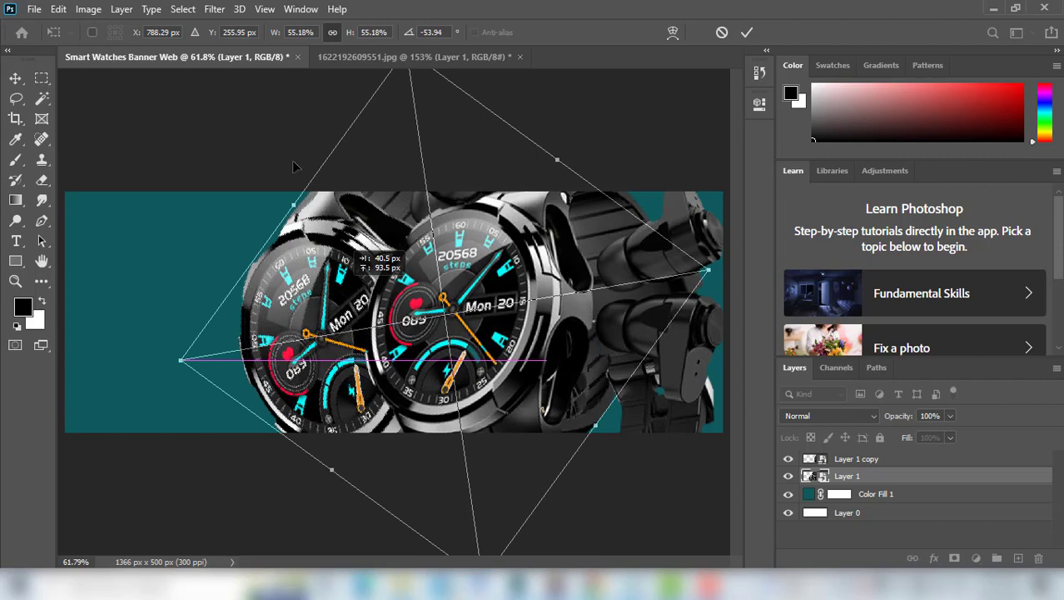
{"action": "left_click_drag", "start_coordinate": [293, 166], "coordinate": [282, 177]}
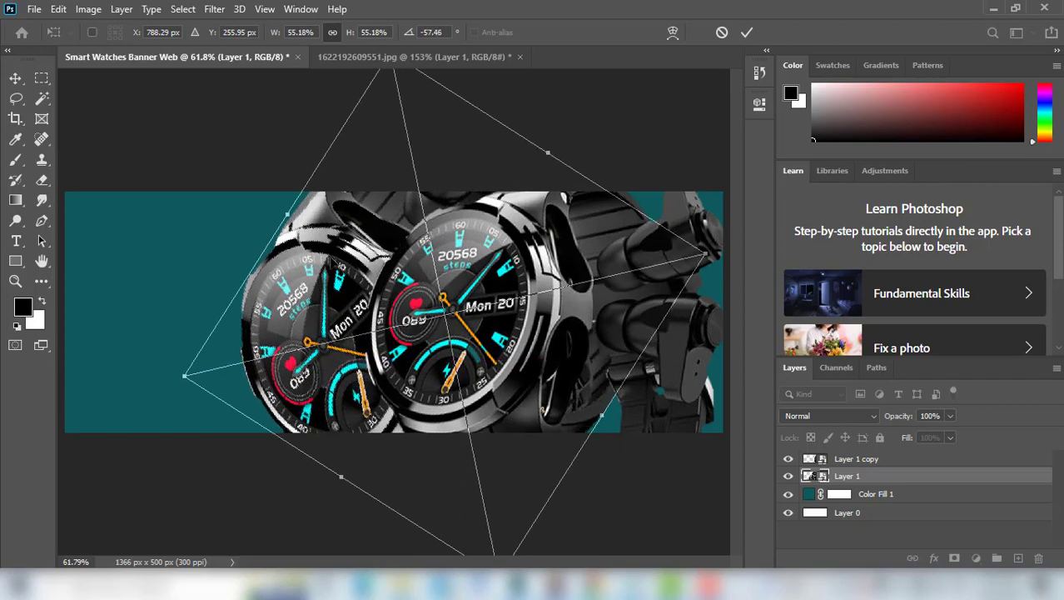
{"action": "left_click_drag", "start_coordinate": [327, 257], "coordinate": [322, 254]}
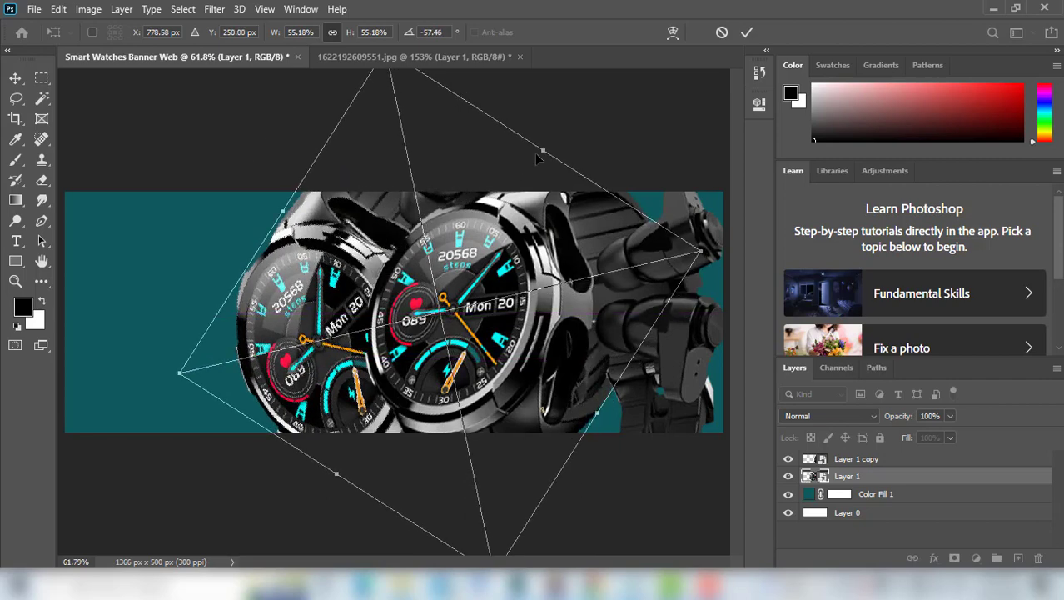
- Nudge the rear watch up to about Y 240.3 px and apply the transformation
{"action": "key", "text": "Up"}
{"action": "key", "text": "Up"}
{"action": "key", "text": "Up"}
{"action": "key", "text": "Up"}
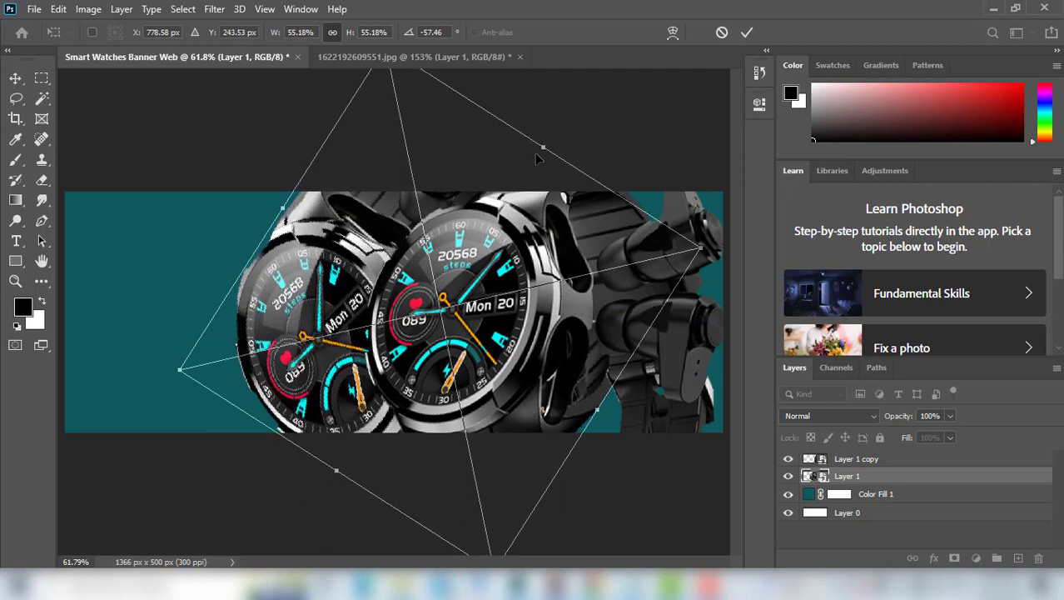
{"action": "key", "text": "Up"}
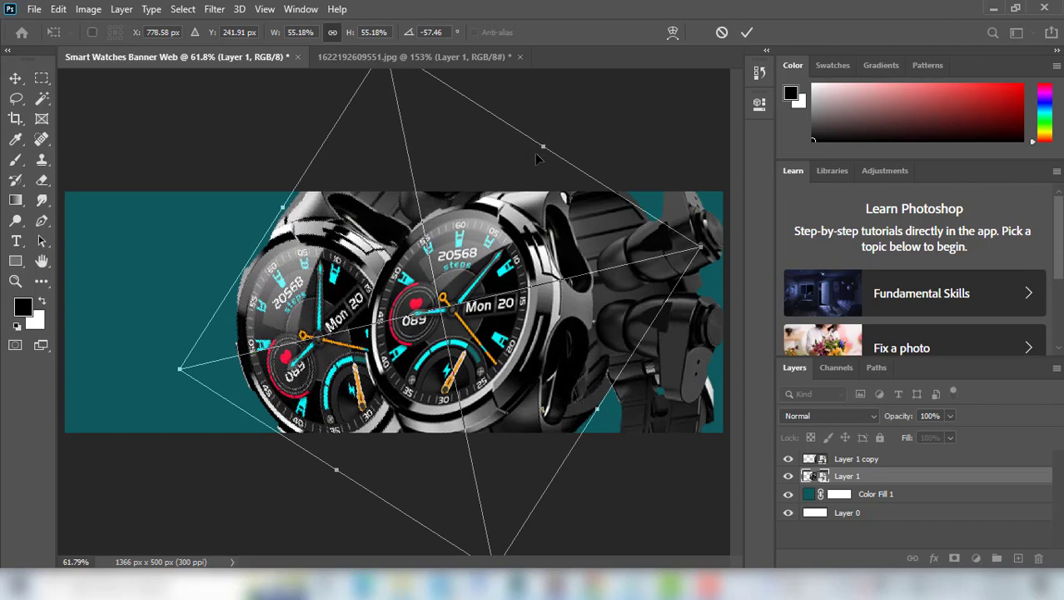
{"action": "key", "text": "Up"}
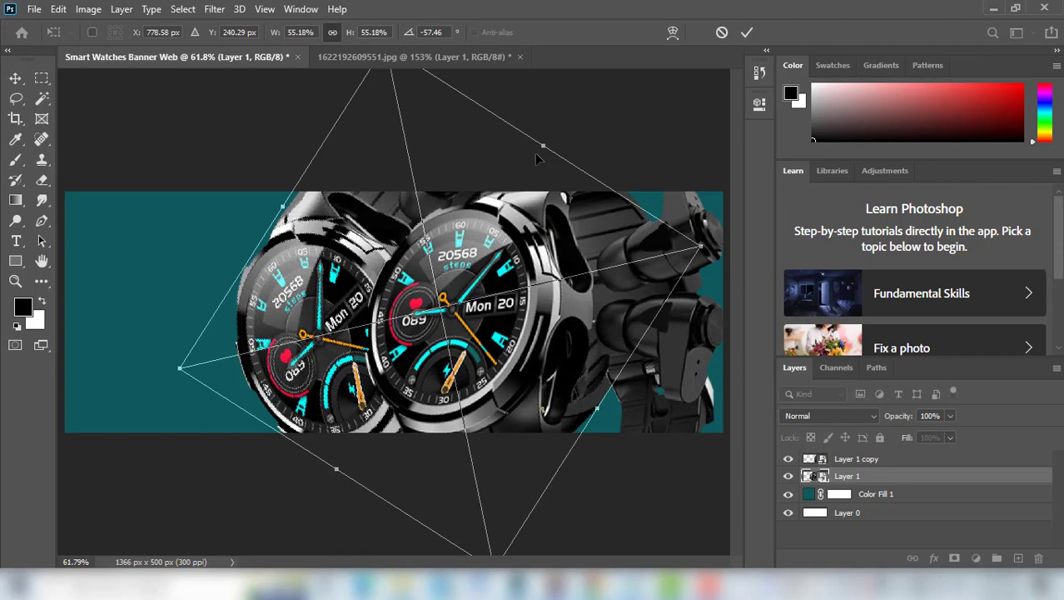
{"action": "left_click", "coordinate": [747, 32]}
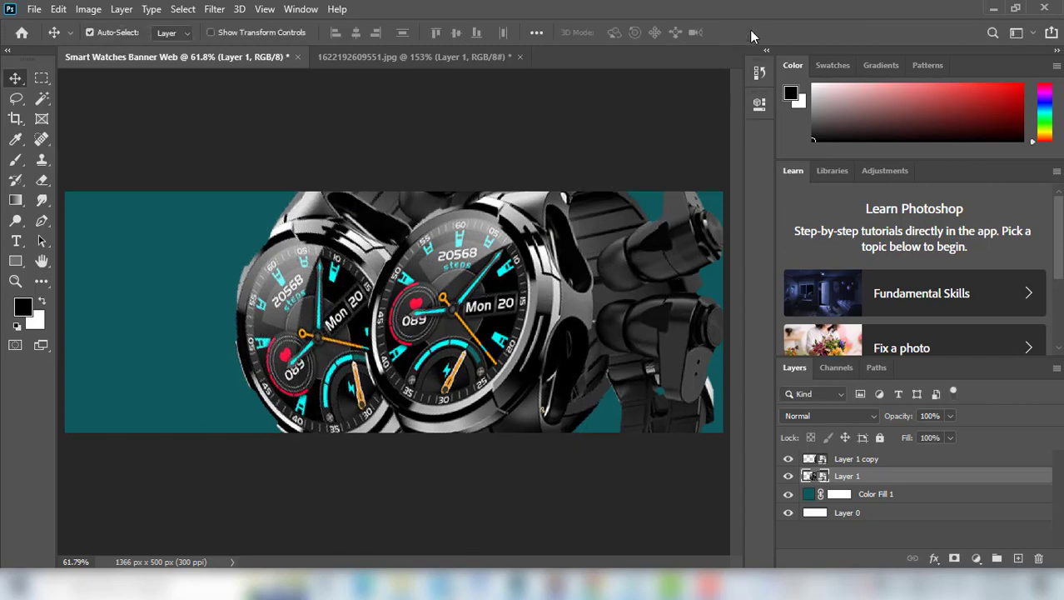
- Lower the opacity of Layer 1, the rear watch, to 23%
{"action": "left_click", "coordinate": [949, 417]}
{"action": "left_click_drag", "start_coordinate": [889, 434], "coordinate": [894, 432]}
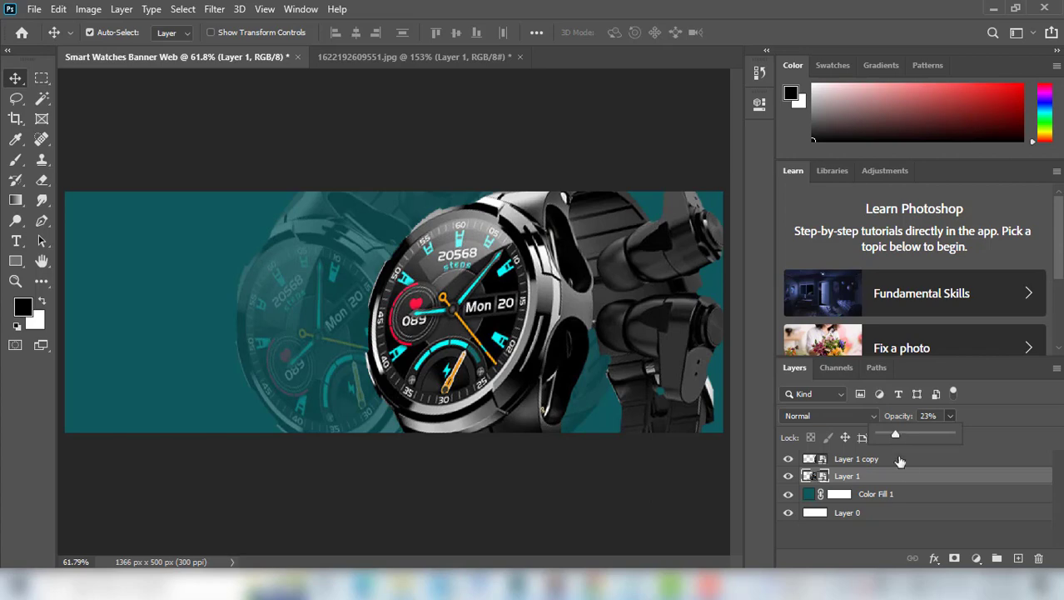
{"action": "left_click", "coordinate": [911, 478]}
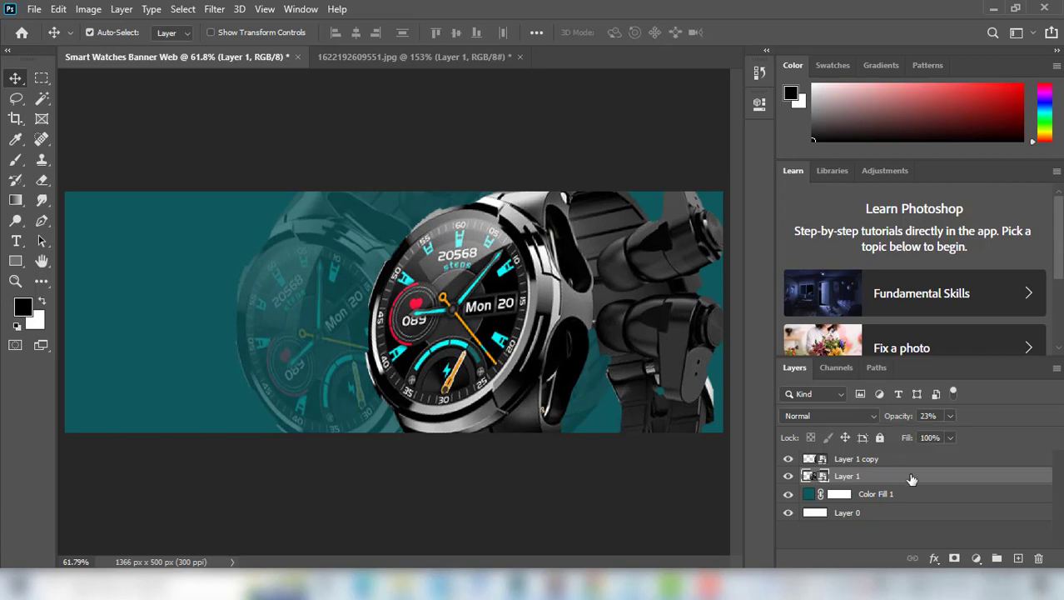
- Raise the vibrance and saturation of the front watch on Layer 1 copy, and rasterize that layer
{"action": "left_click", "coordinate": [519, 314]}
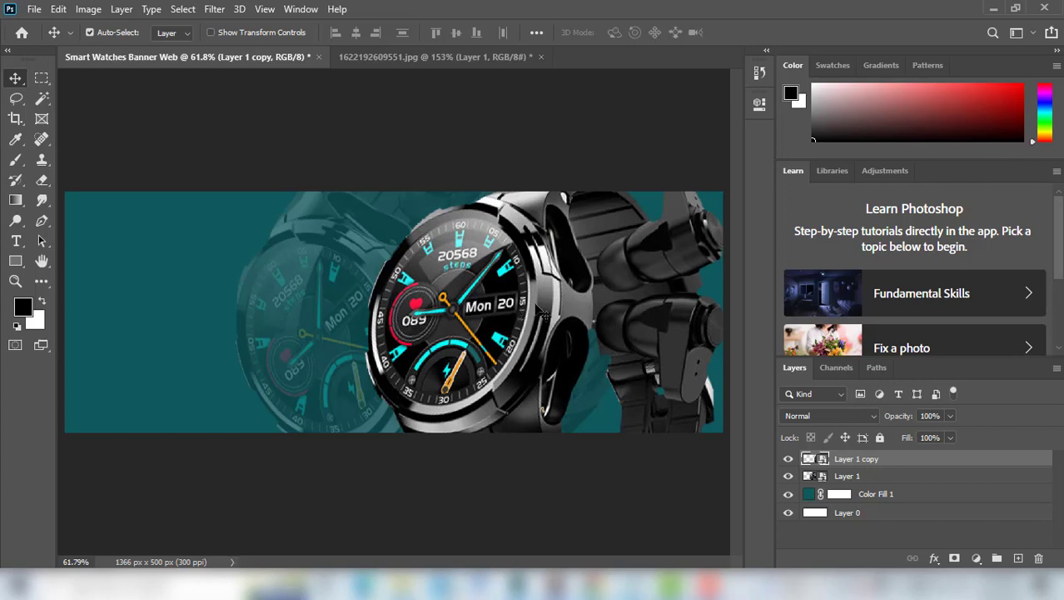
{"action": "mouse_move", "coordinate": [141, 49]}
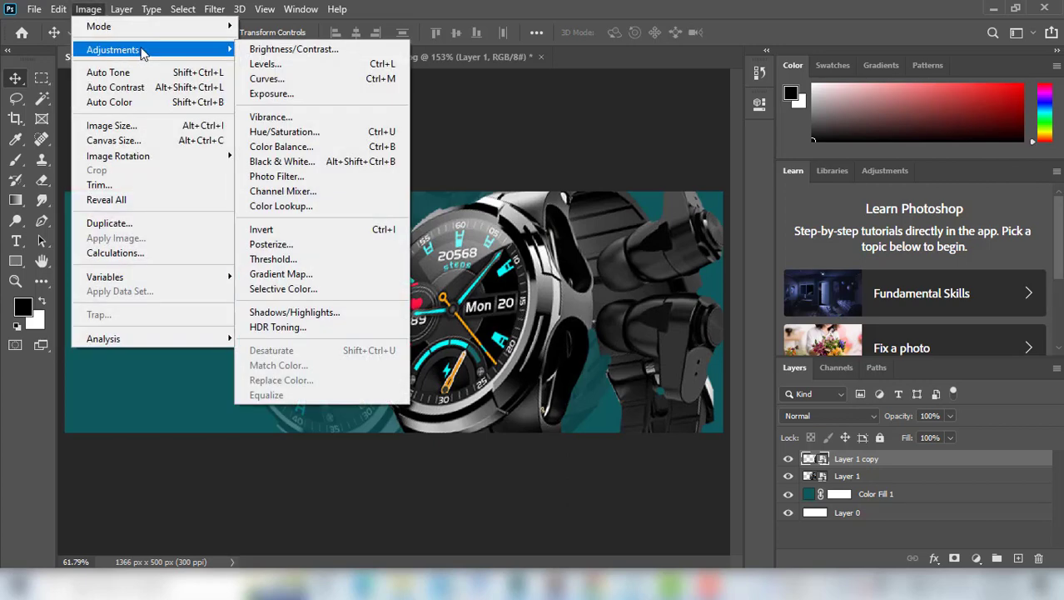
{"action": "left_click", "coordinate": [290, 111]}
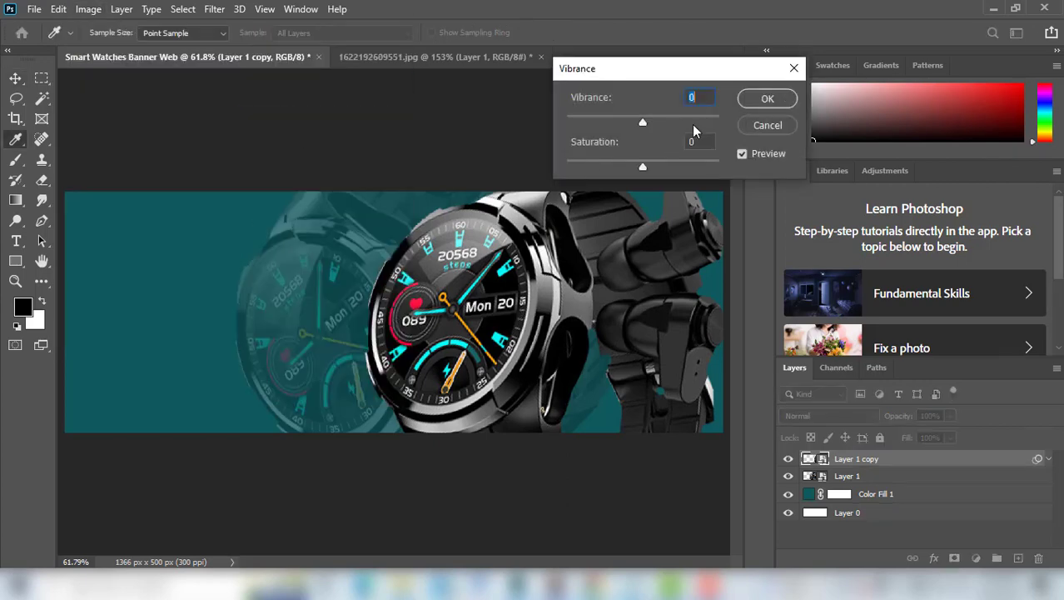
{"action": "left_click_drag", "start_coordinate": [642, 122], "coordinate": [657, 124]}
{"action": "left_click_drag", "start_coordinate": [640, 167], "coordinate": [671, 165]}
{"action": "left_click", "coordinate": [763, 98]}
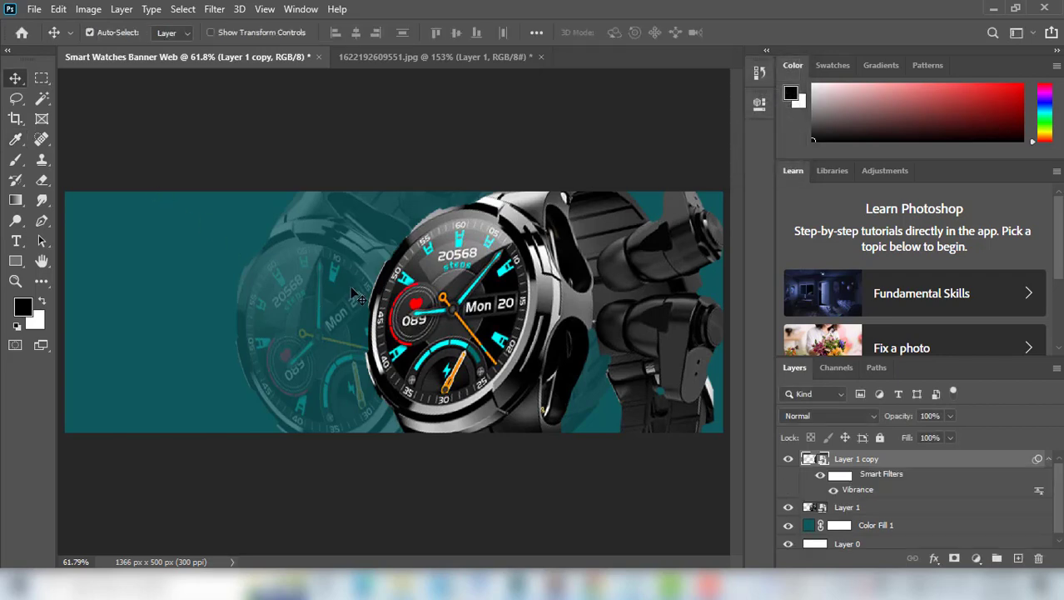
{"action": "right_click", "coordinate": [874, 471]}
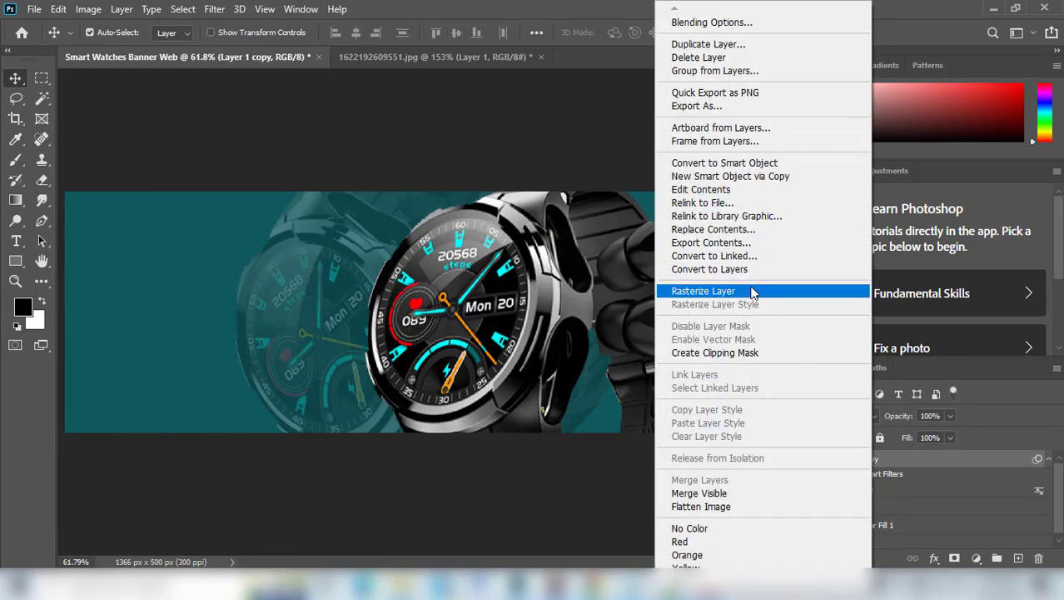
{"action": "left_click", "coordinate": [685, 290]}
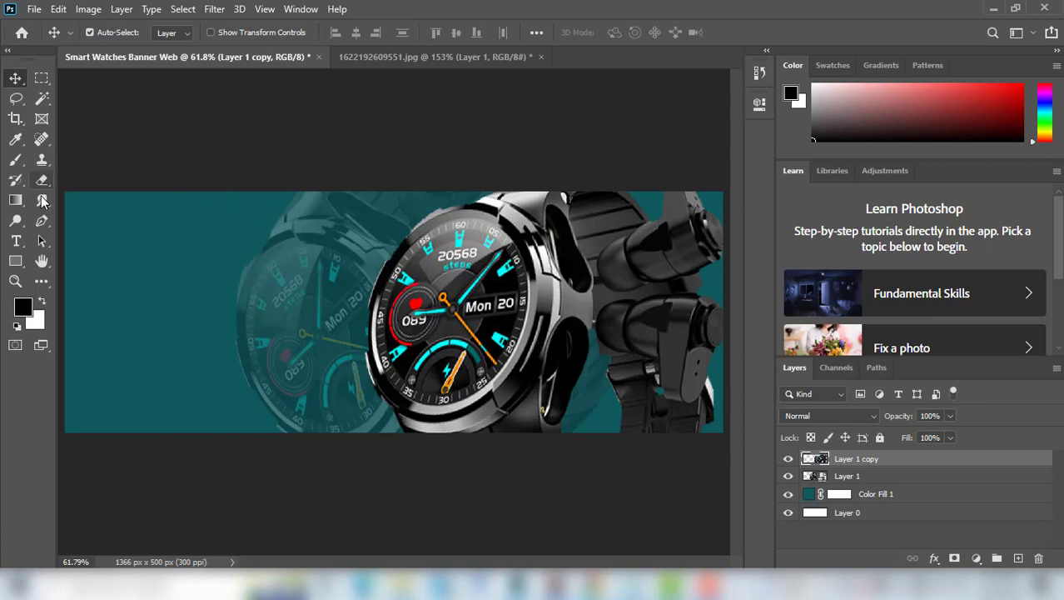
- Lighten the front watch on Layer 1 copy with the Dodge tool, using a 150 px brush, Midtones range and 50% exposure
{"action": "left_click", "coordinate": [15, 220]}
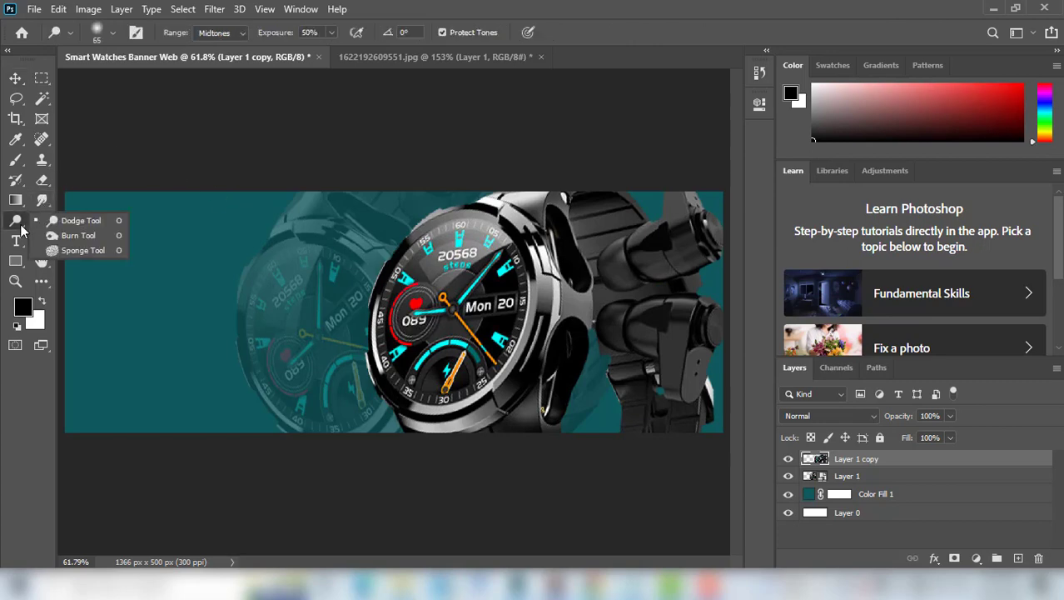
{"action": "left_click", "coordinate": [69, 221]}
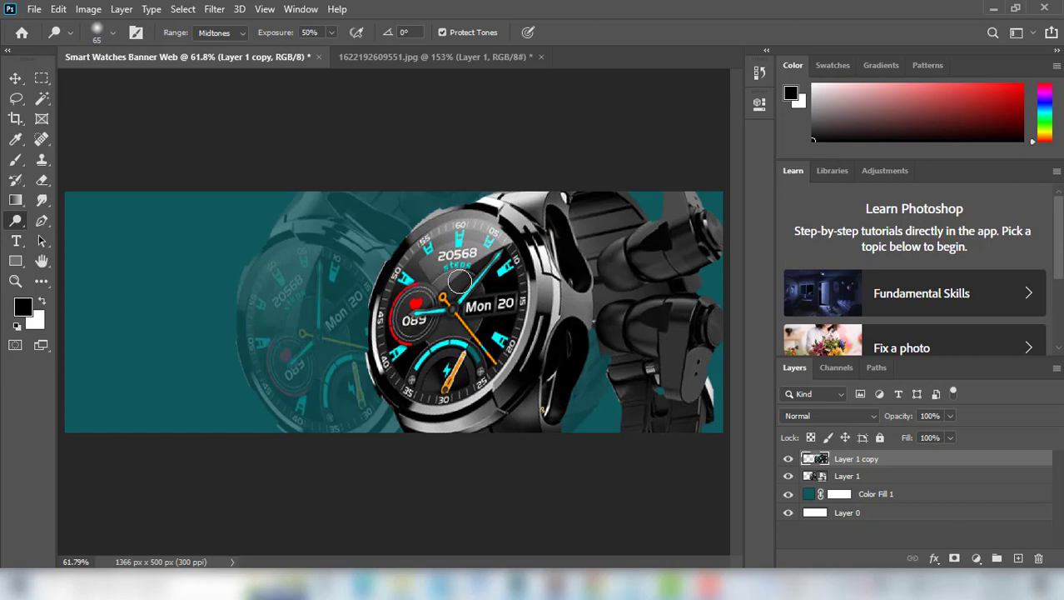
{"action": "key", "text": "bracketright"}
{"action": "key", "text": "bracketright"}
{"action": "key", "text": "bracketright"}
{"action": "key", "text": "bracketright"}
{"action": "mouse_move", "coordinate": [486, 263]}
{"action": "left_mouse_down"}
{"action": "mouse_move", "coordinate": [438, 239]}
{"action": "mouse_move", "coordinate": [427, 250]}
{"action": "mouse_move", "coordinate": [437, 245]}
{"action": "mouse_move", "coordinate": [469, 421]}
{"action": "mouse_move", "coordinate": [498, 404]}
{"action": "mouse_move", "coordinate": [465, 429]}
{"action": "mouse_move", "coordinate": [498, 391]}
{"action": "mouse_move", "coordinate": [544, 288]}
{"action": "mouse_move", "coordinate": [544, 258]}
{"action": "mouse_move", "coordinate": [531, 325]}
{"action": "mouse_move", "coordinate": [561, 333]}
{"action": "mouse_move", "coordinate": [558, 265]}
{"action": "mouse_move", "coordinate": [539, 204]}
{"action": "left_mouse_up"}
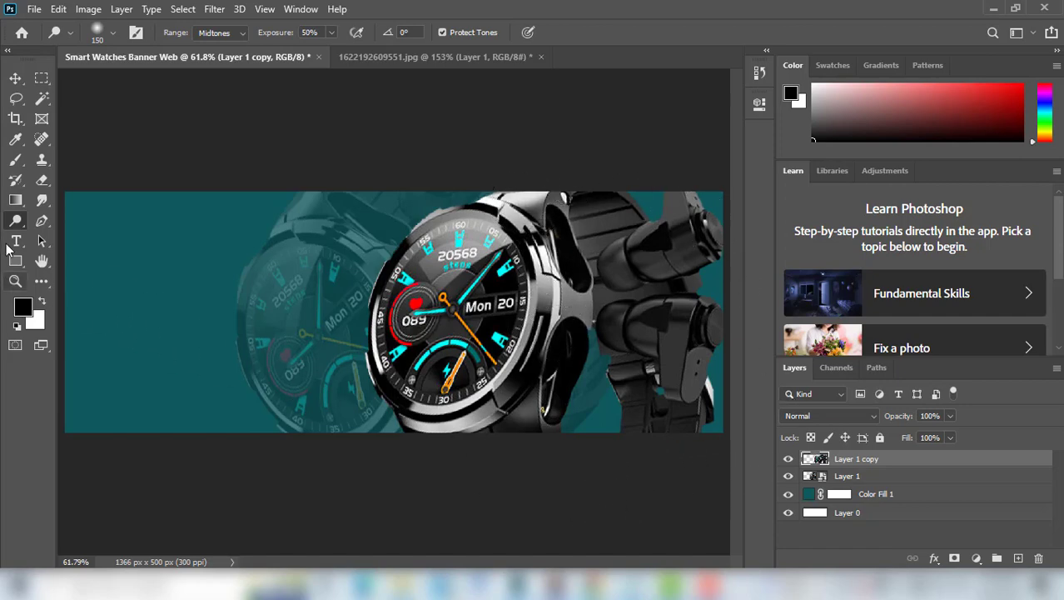
- Darken areas of the front watch's dial, case and strap with the Burn tool at Midtones range and 50% exposure
{"action": "right_click", "coordinate": [16, 221]}
{"action": "left_click", "coordinate": [62, 236]}
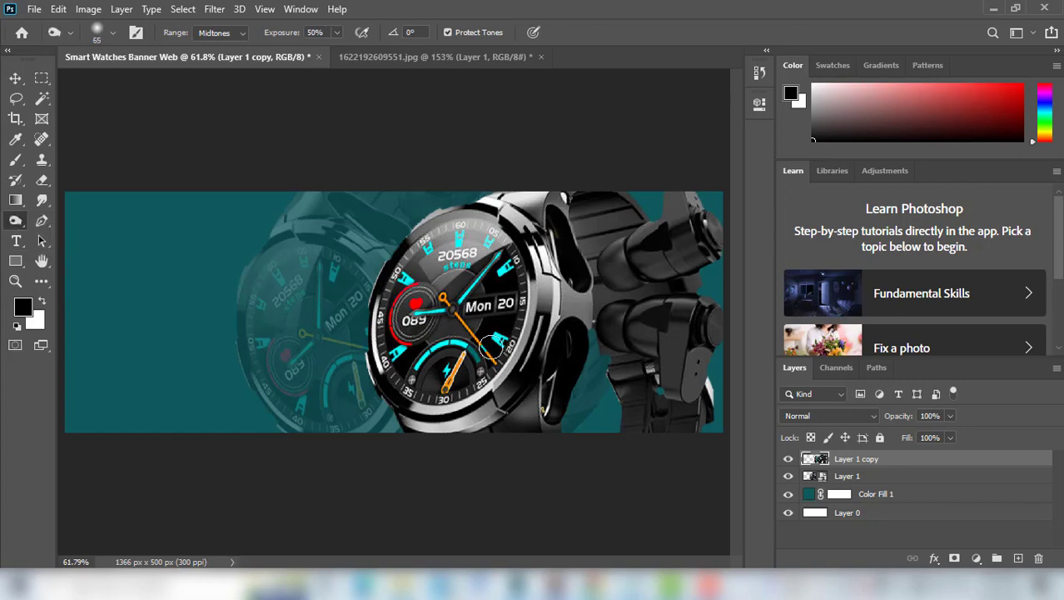
{"action": "mouse_move", "coordinate": [468, 308]}
{"action": "left_mouse_down"}
{"action": "mouse_move", "coordinate": [503, 290]}
{"action": "mouse_move", "coordinate": [484, 286]}
{"action": "mouse_move", "coordinate": [502, 278]}
{"action": "mouse_move", "coordinate": [482, 304]}
{"action": "mouse_move", "coordinate": [509, 303]}
{"action": "mouse_move", "coordinate": [502, 313]}
{"action": "mouse_move", "coordinate": [484, 319]}
{"action": "mouse_move", "coordinate": [476, 305]}
{"action": "mouse_move", "coordinate": [497, 342]}
{"action": "mouse_move", "coordinate": [484, 309]}
{"action": "mouse_move", "coordinate": [509, 337]}
{"action": "mouse_move", "coordinate": [509, 323]}
{"action": "mouse_move", "coordinate": [475, 307]}
{"action": "mouse_move", "coordinate": [498, 321]}
{"action": "mouse_move", "coordinate": [494, 294]}
{"action": "mouse_move", "coordinate": [456, 303]}
{"action": "mouse_move", "coordinate": [486, 267]}
{"action": "mouse_move", "coordinate": [464, 294]}
{"action": "mouse_move", "coordinate": [448, 346]}
{"action": "mouse_move", "coordinate": [389, 361]}
{"action": "mouse_move", "coordinate": [424, 347]}
{"action": "mouse_move", "coordinate": [455, 359]}
{"action": "mouse_move", "coordinate": [424, 378]}
{"action": "mouse_move", "coordinate": [450, 362]}
{"action": "left_mouse_up"}
{"action": "mouse_move", "coordinate": [548, 354]}
{"action": "left_mouse_down"}
{"action": "mouse_move", "coordinate": [547, 400]}
{"action": "mouse_move", "coordinate": [551, 333]}
{"action": "mouse_move", "coordinate": [525, 382]}
{"action": "mouse_move", "coordinate": [545, 363]}
{"action": "left_mouse_up"}
{"action": "mouse_move", "coordinate": [580, 300]}
{"action": "left_mouse_down"}
{"action": "mouse_move", "coordinate": [582, 269]}
{"action": "mouse_move", "coordinate": [552, 230]}
{"action": "mouse_move", "coordinate": [601, 271]}
{"action": "mouse_move", "coordinate": [636, 255]}
{"action": "mouse_move", "coordinate": [619, 239]}
{"action": "left_mouse_up"}
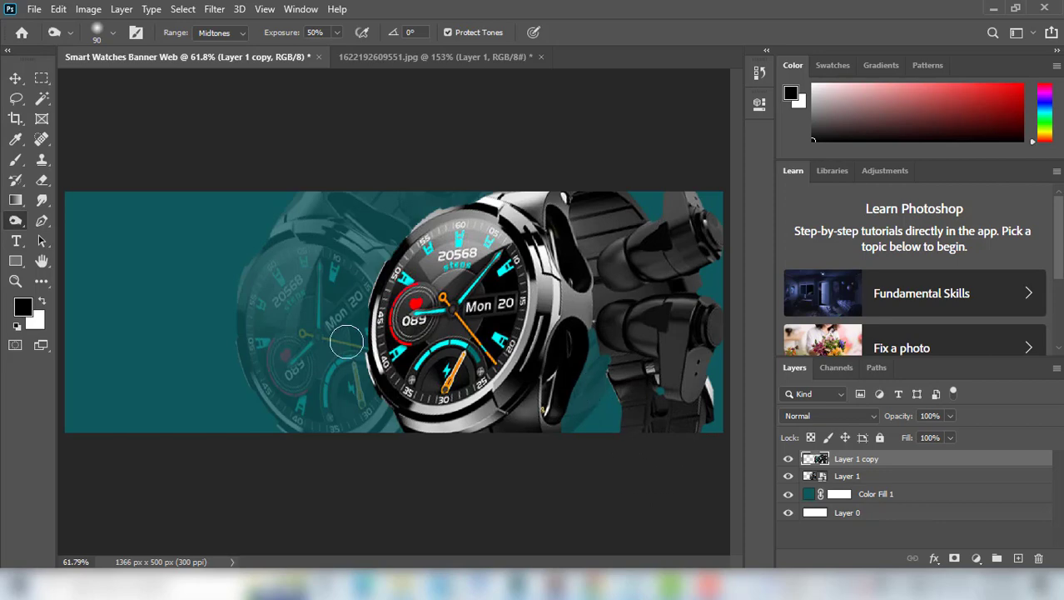
{"action": "left_click", "coordinate": [15, 78]}
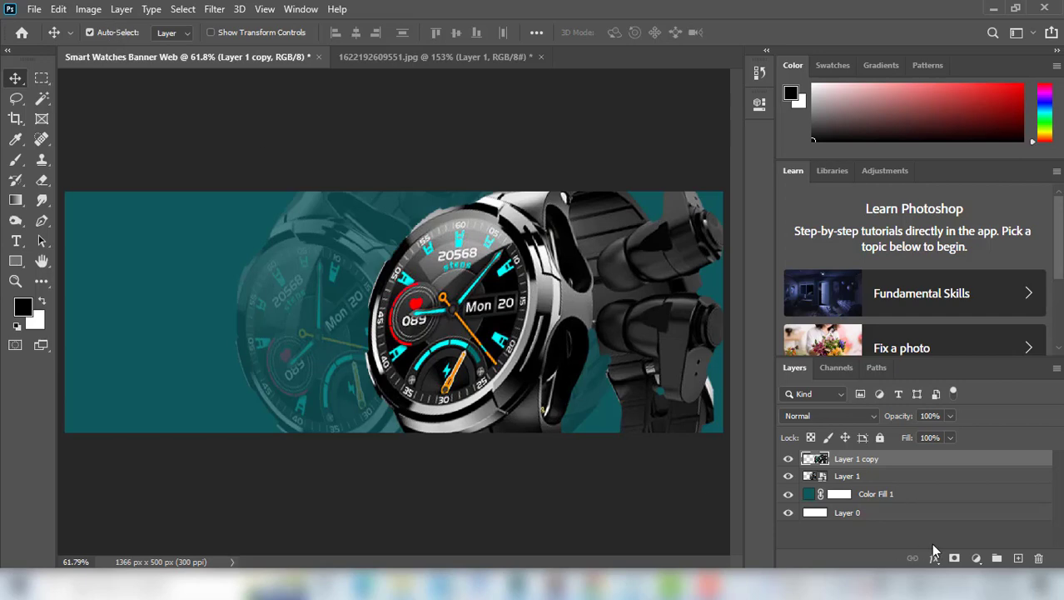
- Add a Color Balance adjustment layer above the front watch, shifting the midtones slightly toward cyan and yellow
{"action": "left_click", "coordinate": [976, 558]}
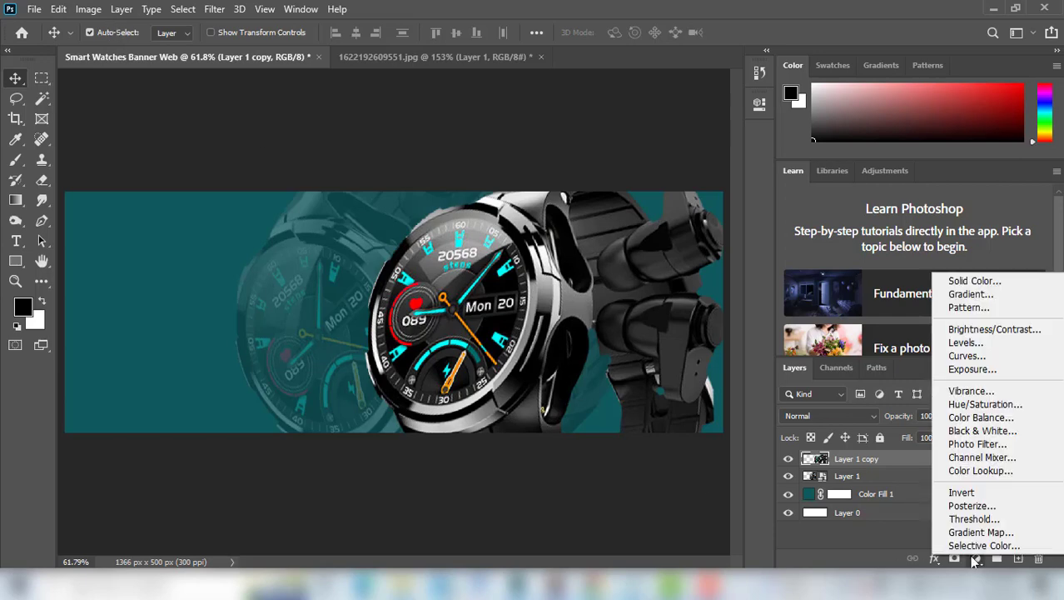
{"action": "left_click", "coordinate": [1004, 419]}
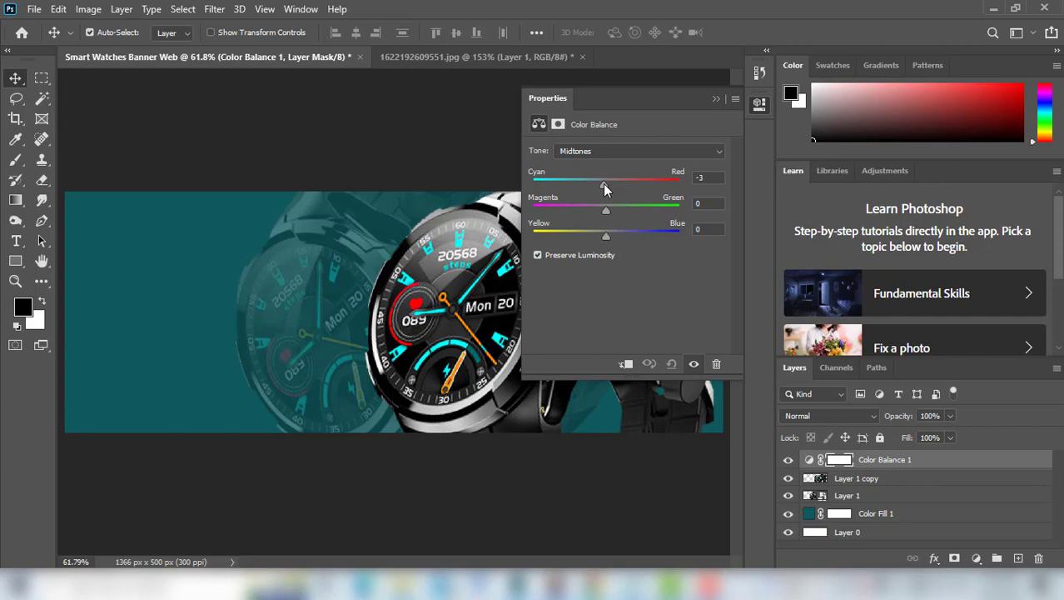
{"action": "left_click_drag", "start_coordinate": [604, 184], "coordinate": [596, 185]}
{"action": "left_click_drag", "start_coordinate": [607, 241], "coordinate": [601, 242]}
{"action": "left_click_drag", "start_coordinate": [599, 237], "coordinate": [602, 238]}
{"action": "left_click", "coordinate": [713, 100]}
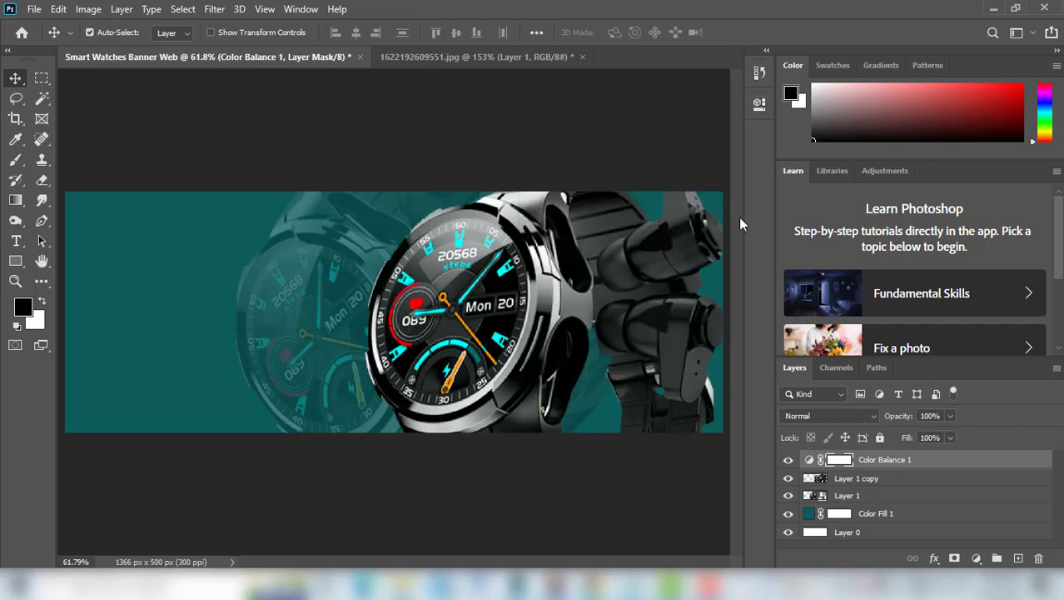
- Combine the Color Balance layer and Layer 1 copy into one smart object
{"action": "left_click", "coordinate": [900, 477], "text": "ctrl"}
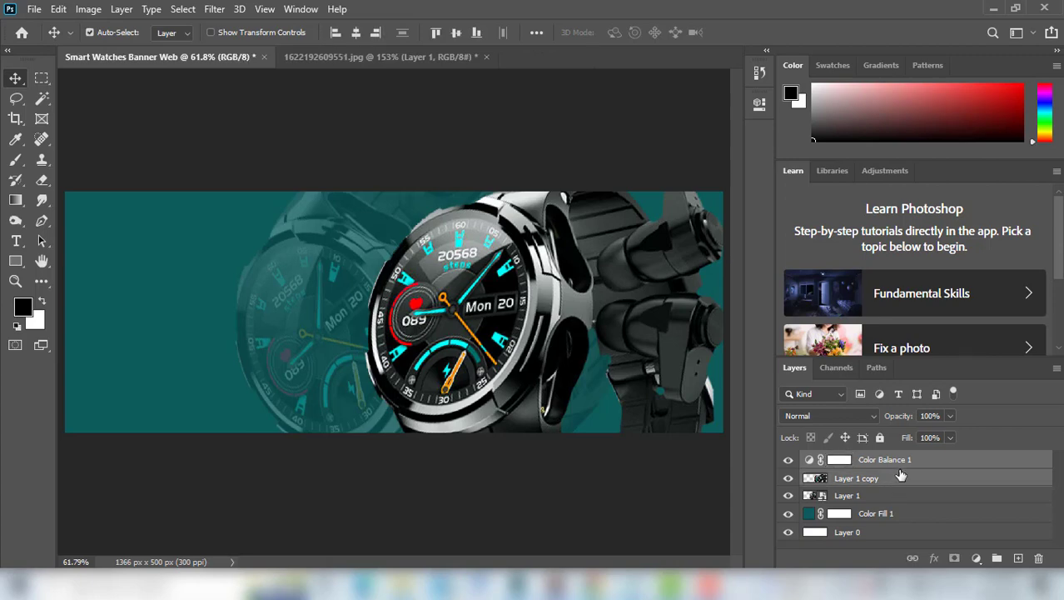
{"action": "right_click", "coordinate": [902, 475]}
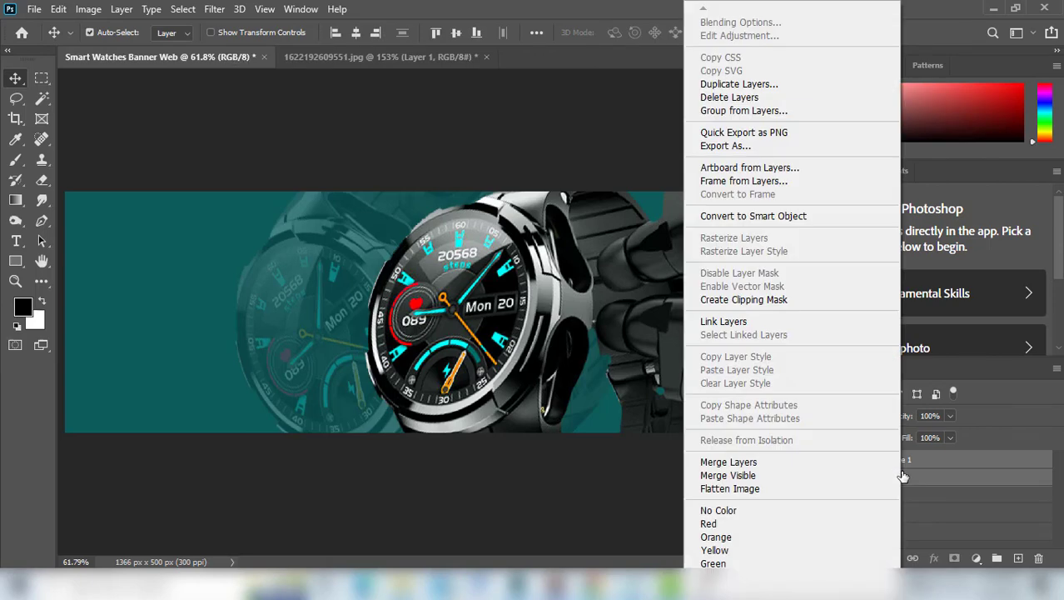
{"action": "left_click", "coordinate": [802, 219]}
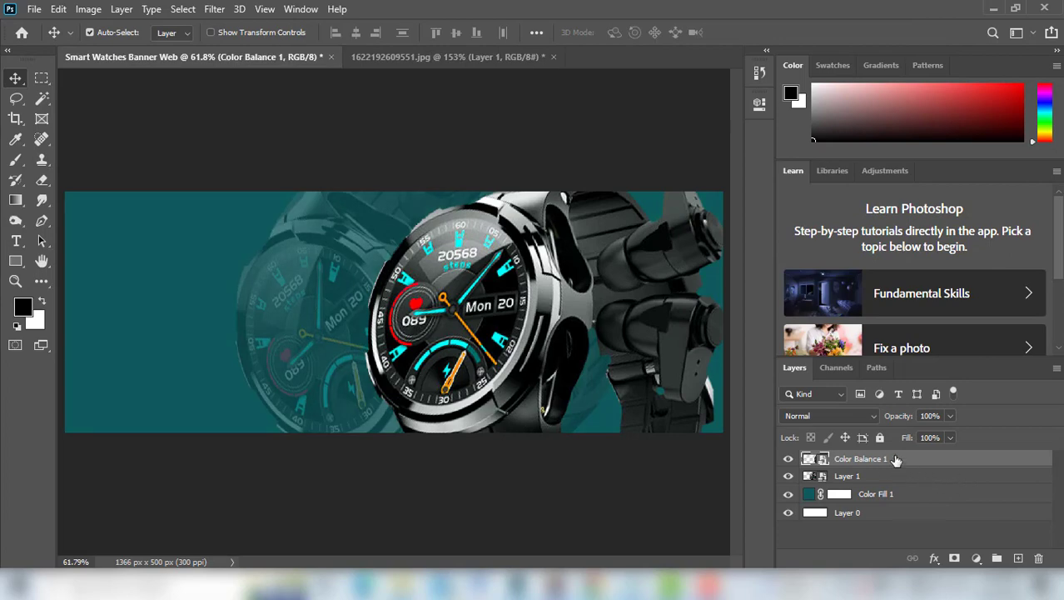
- Add an Exposure adjustment layer clipped to the front watch's smart object, with exposure at -0.33
{"action": "left_click", "coordinate": [977, 558]}
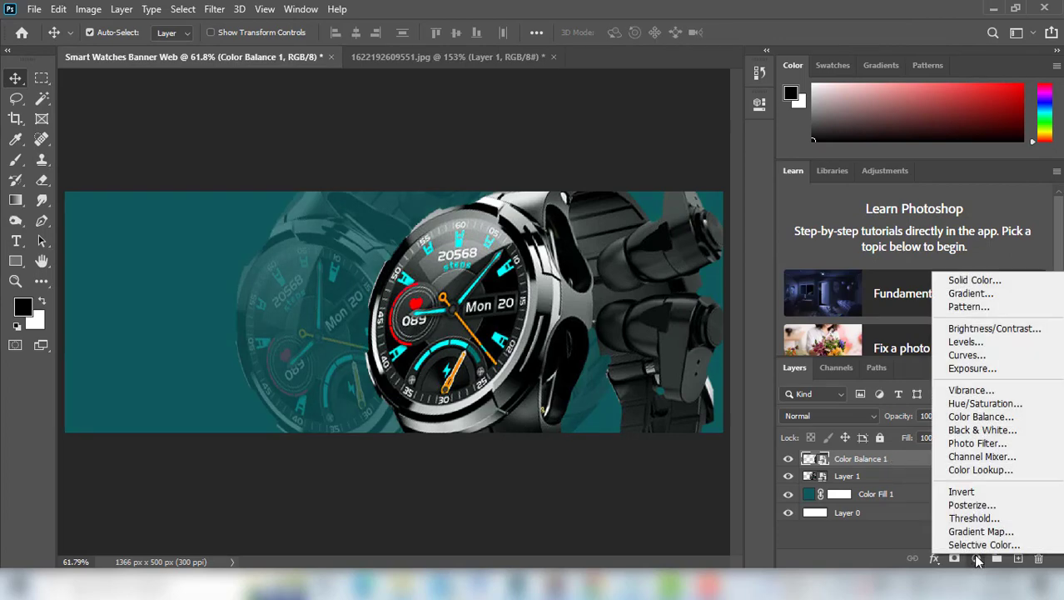
{"action": "left_click", "coordinate": [972, 368]}
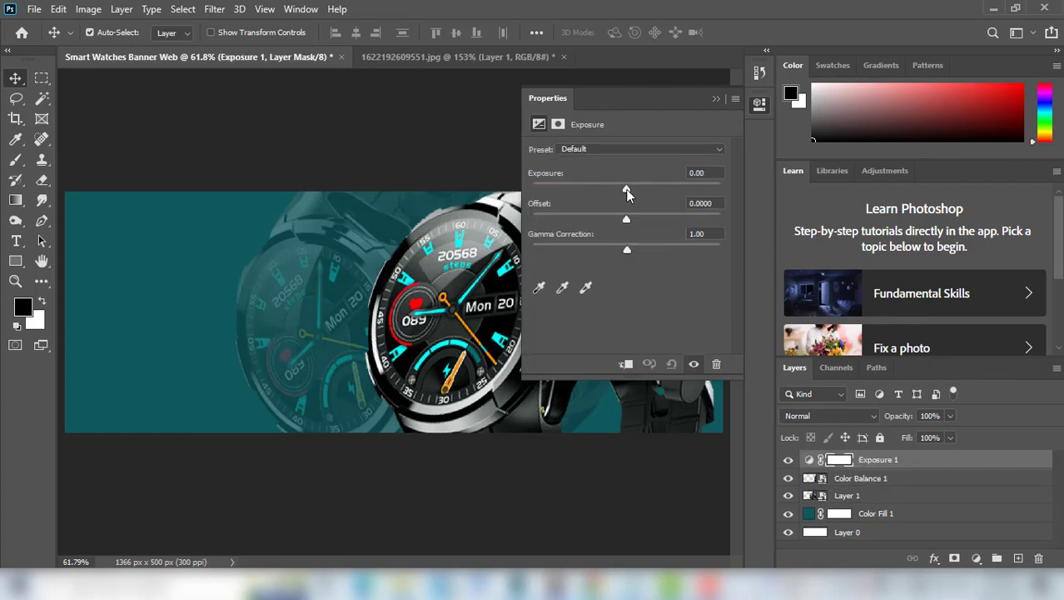
{"action": "left_click_drag", "start_coordinate": [627, 189], "coordinate": [624, 189]}
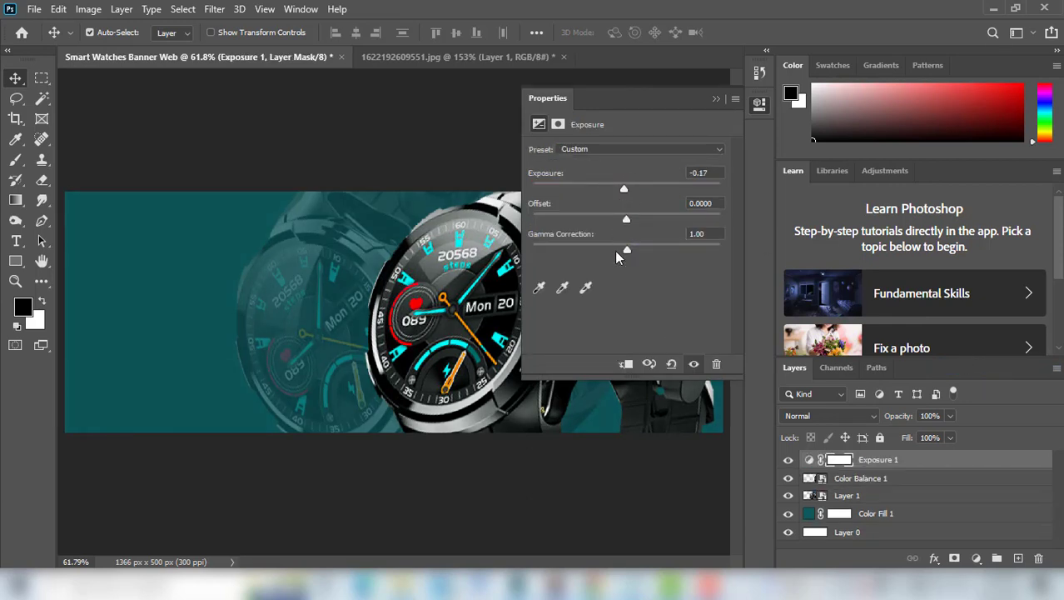
{"action": "left_click", "coordinate": [625, 363]}
{"action": "mouse_move", "coordinate": [620, 187]}
{"action": "left_mouse_down"}
{"action": "mouse_move", "coordinate": [631, 187]}
{"action": "mouse_move", "coordinate": [621, 188]}
{"action": "left_mouse_up"}
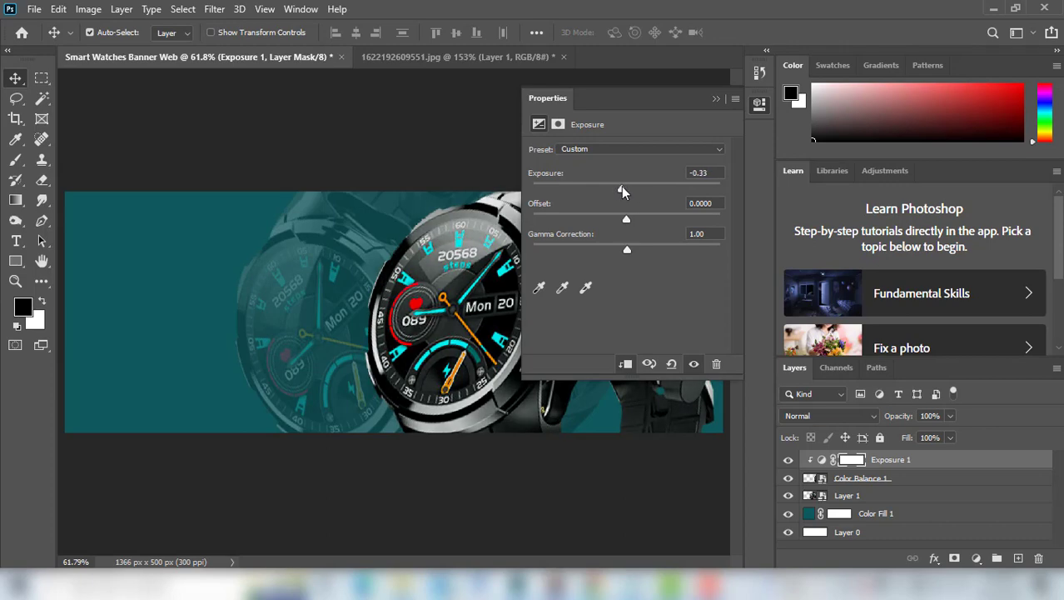
- Uncover the front watch by relocating the adjustment settings, and set the clipped layer's exposure to +1.17
{"action": "left_click_drag", "start_coordinate": [637, 102], "coordinate": [677, 297]}
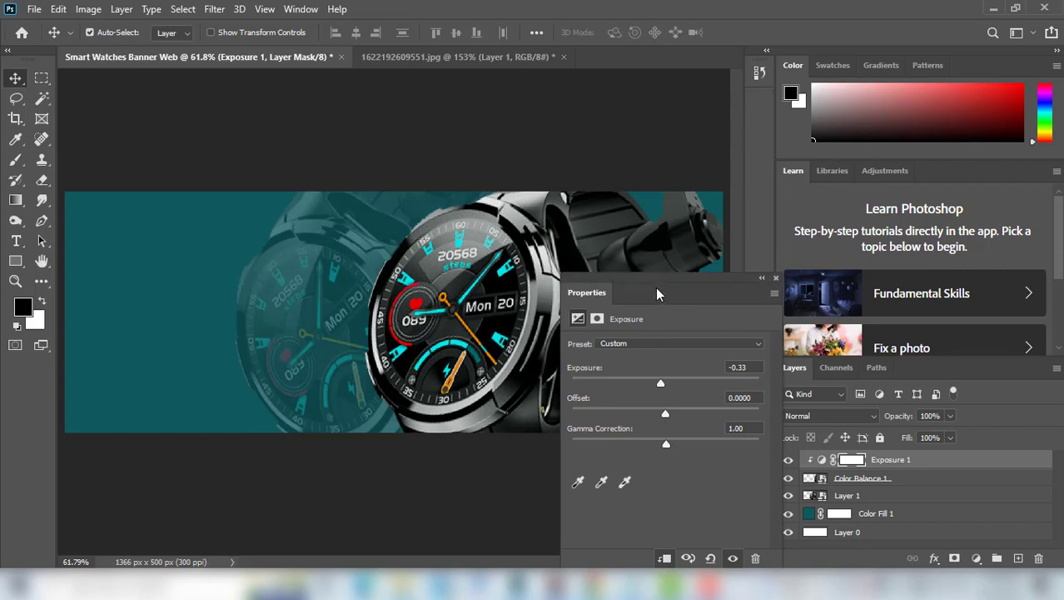
{"action": "left_click_drag", "start_coordinate": [655, 287], "coordinate": [586, 287]}
{"action": "left_click_drag", "start_coordinate": [434, 265], "coordinate": [217, 134]}
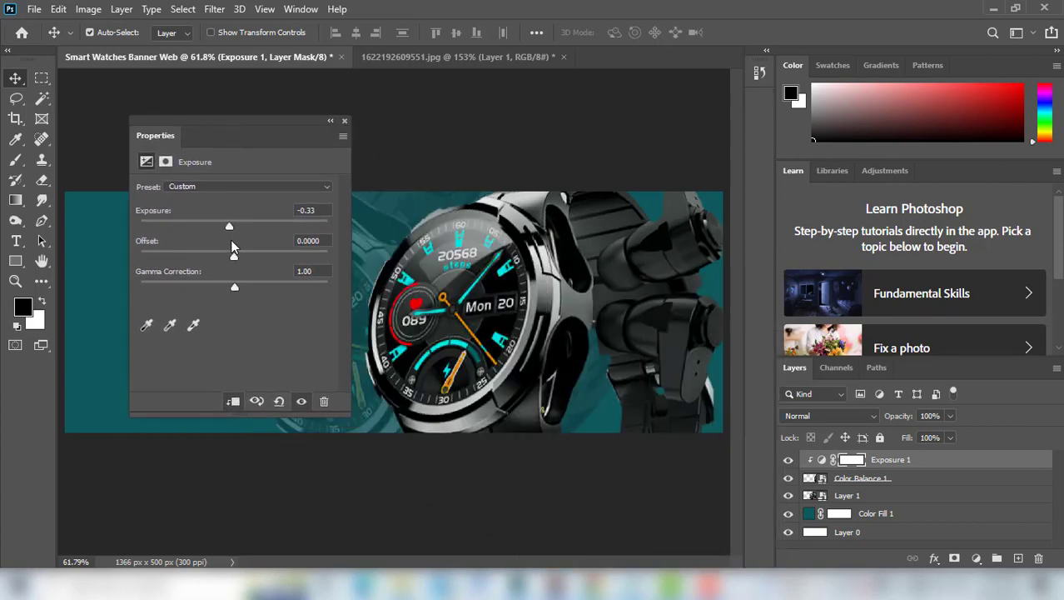
{"action": "left_click_drag", "start_coordinate": [230, 226], "coordinate": [253, 227]}
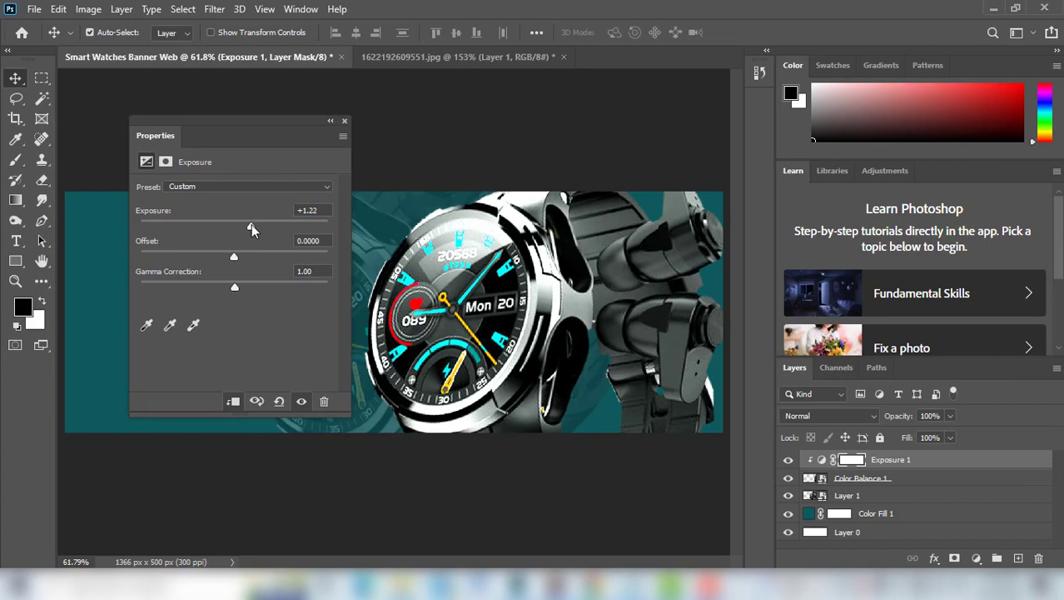
{"action": "mouse_move", "coordinate": [251, 224]}
{"action": "left_mouse_down"}
{"action": "mouse_move", "coordinate": [238, 224]}
{"action": "mouse_move", "coordinate": [250, 224]}
{"action": "left_mouse_up"}
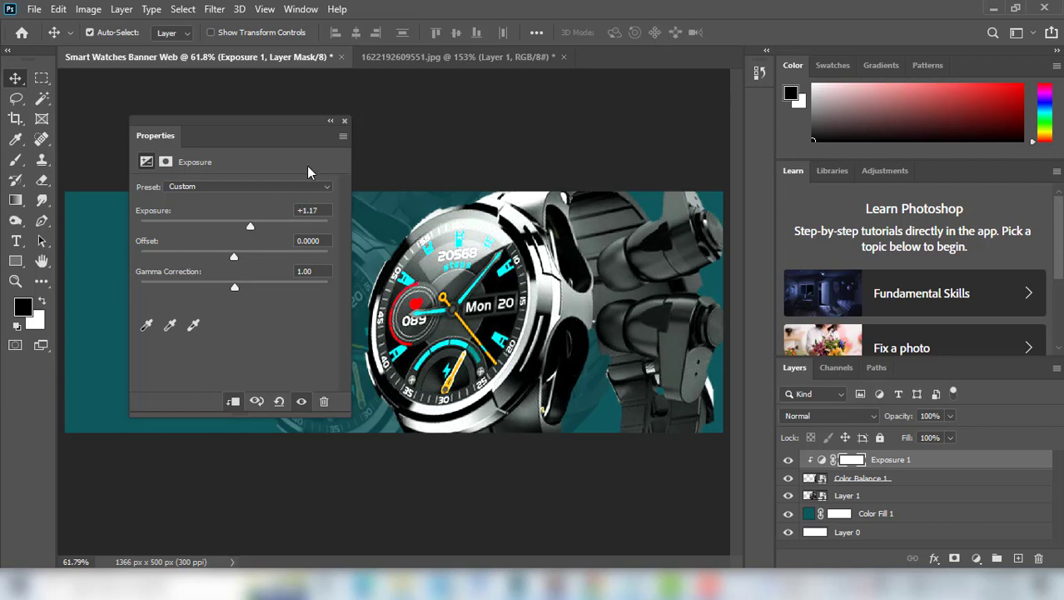
{"action": "left_click", "coordinate": [331, 121]}
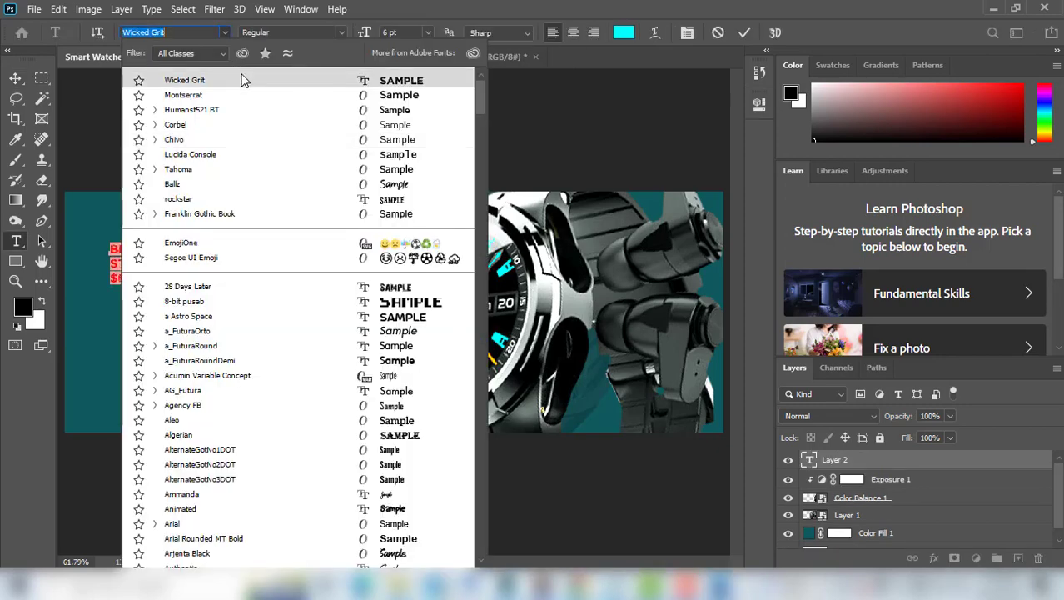
- Set the banner text's font to Wicked Grit and delete its STARTING and $66 lines, keeping BEST DIGITAL SMART WATCHES
{"action": "left_click", "coordinate": [237, 75]}
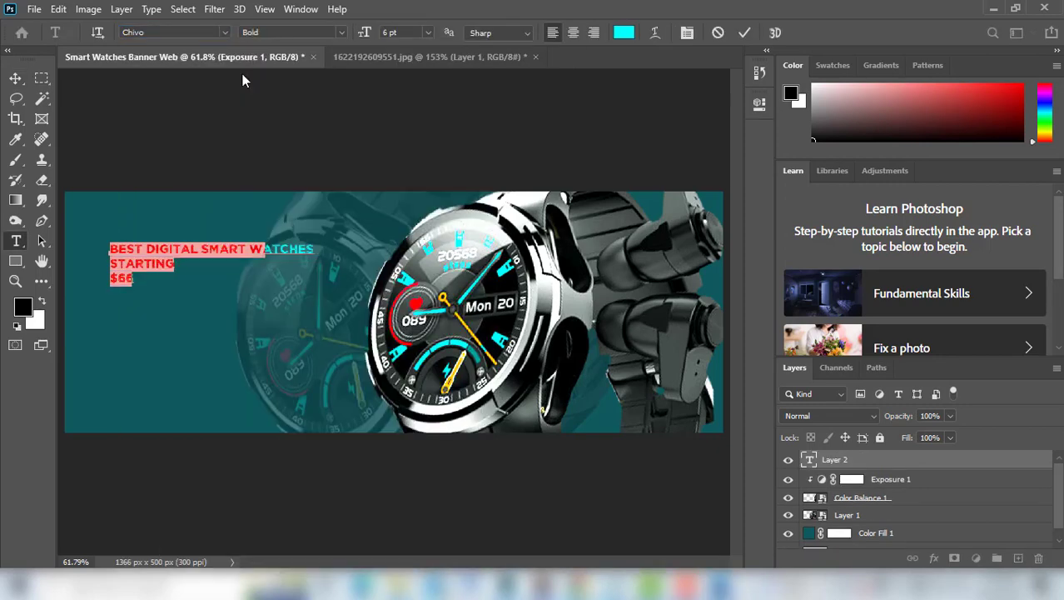
{"action": "left_click", "coordinate": [745, 33]}
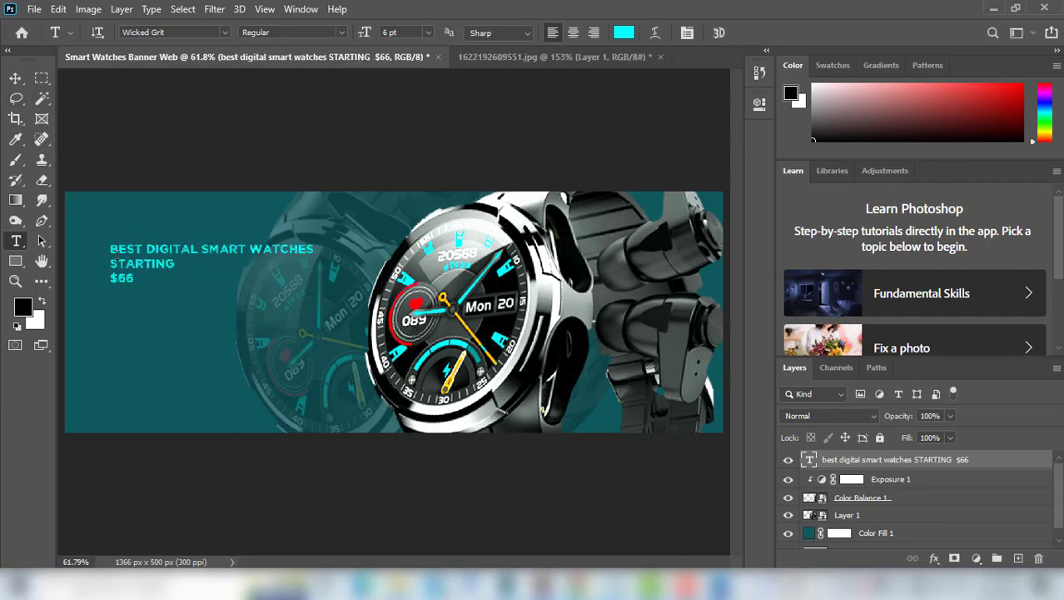
{"action": "left_click_drag", "start_coordinate": [110, 264], "coordinate": [194, 284]}
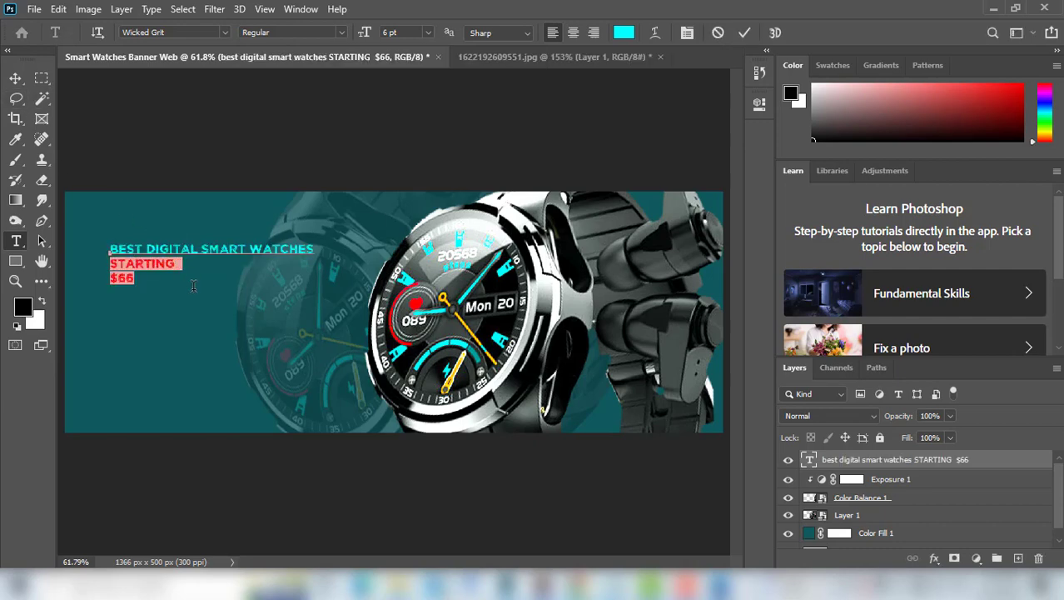
{"action": "key", "text": "BackSpace"}
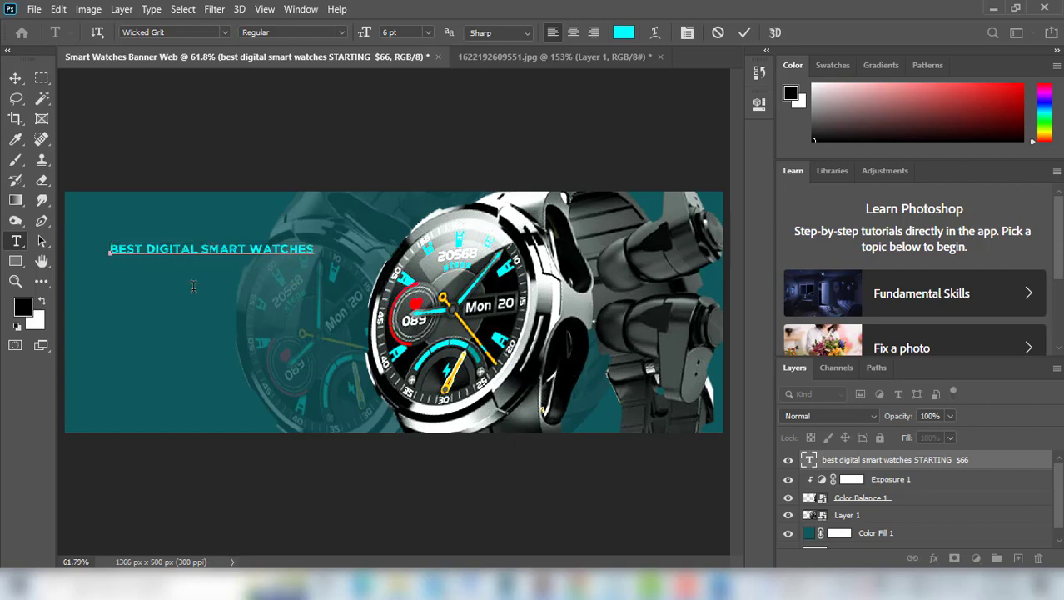
{"action": "left_click", "coordinate": [744, 33]}
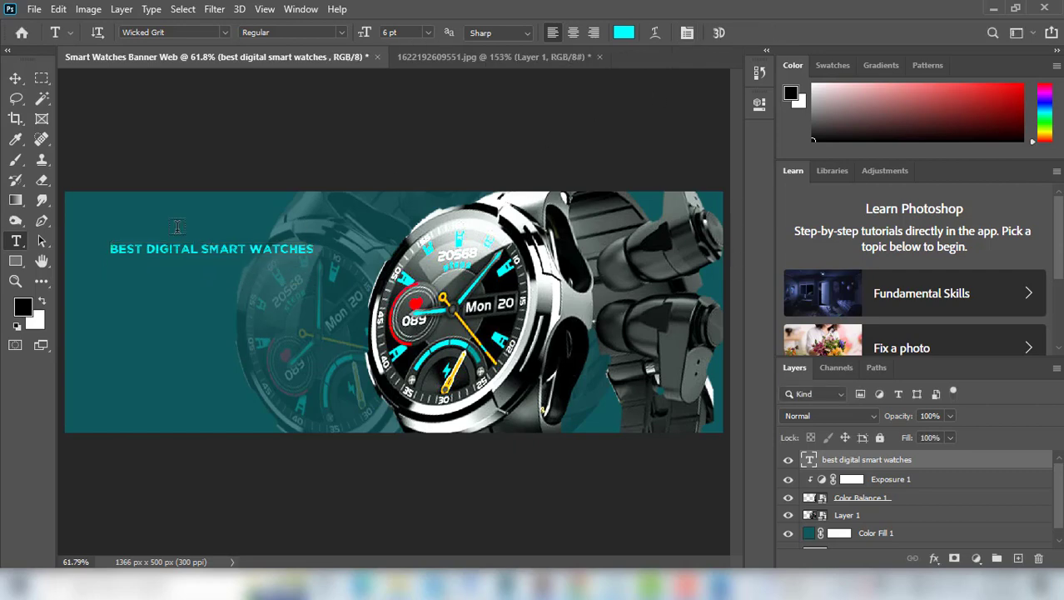
- Move the BEST DIGITAL SMART WATCHES text down to about the banner's mid-height and place a duplicate directly above it
{"action": "left_click", "coordinate": [15, 79]}
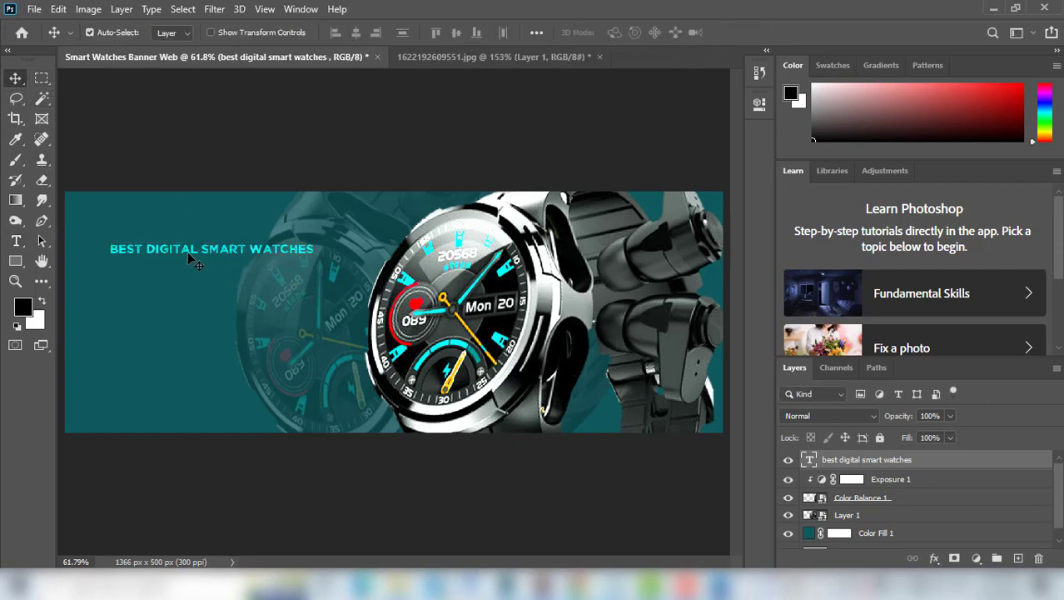
{"action": "left_click_drag", "start_coordinate": [188, 258], "coordinate": [183, 309]}
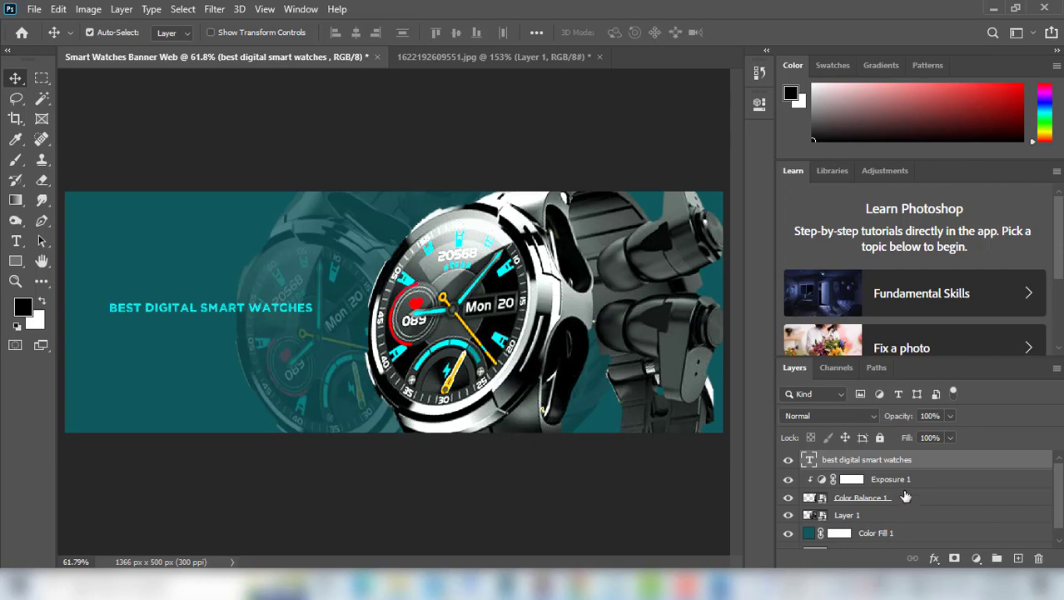
{"action": "key", "text": "ctrl+j"}
{"action": "key", "text": "Up"}
{"action": "key", "text": "Up"}
{"action": "key", "text": "Up"}
{"action": "key", "text": "Up"}
{"action": "key", "text": "Up"}
{"action": "key", "text": "Up"}
{"action": "key", "text": "Up"}
{"action": "key", "text": "Up"}
{"action": "key", "text": "Up"}
{"action": "key", "text": "Up"}
{"action": "key", "text": "Up"}
{"action": "key", "text": "Up"}
{"action": "key", "text": "Up"}
{"action": "key", "text": "Up"}
{"action": "key", "text": "Up"}
{"action": "key", "text": "Up"}
{"action": "key", "text": "Up"}
{"action": "key", "text": "Up"}
{"action": "key", "text": "Up"}
{"action": "key", "text": "Up"}
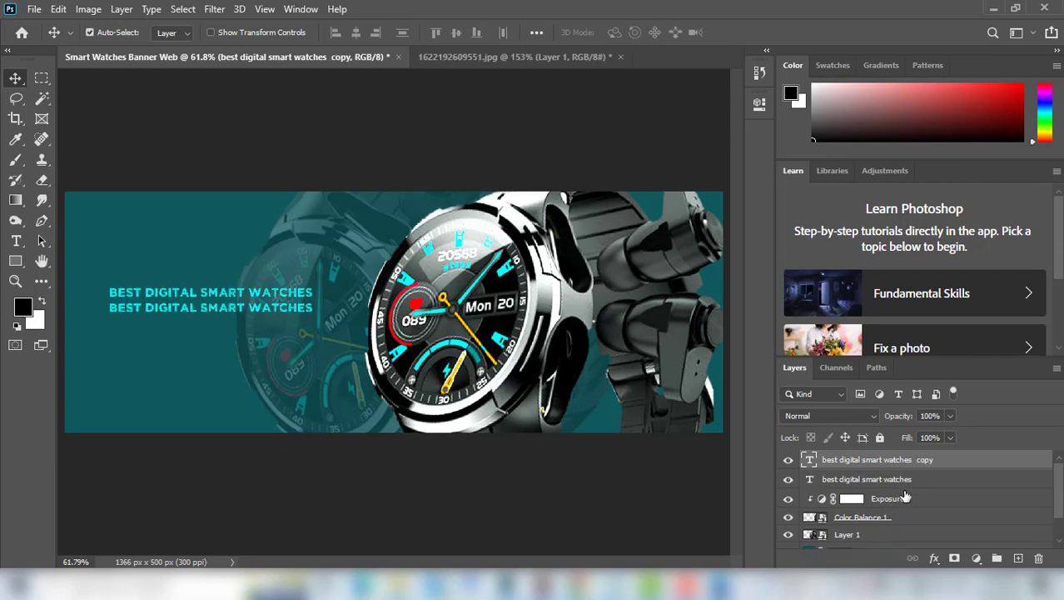
{"action": "key", "text": "Up"}
{"action": "key", "text": "Down"}
{"action": "key", "text": "Down"}
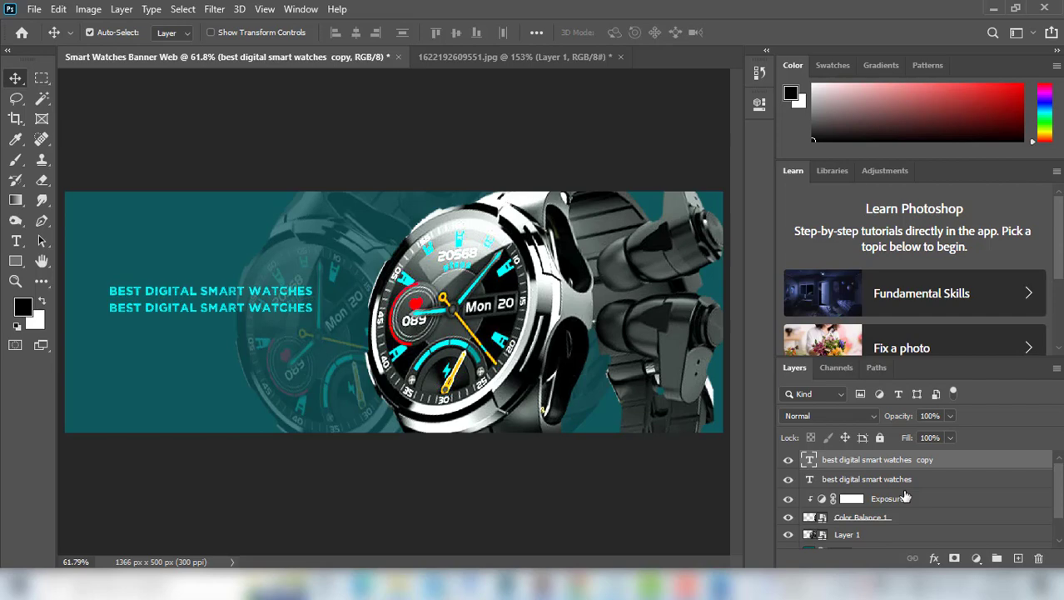
- Replace the upper duplicate's text with STARTING on the first line and $66 on the second
{"action": "key", "text": "t"}
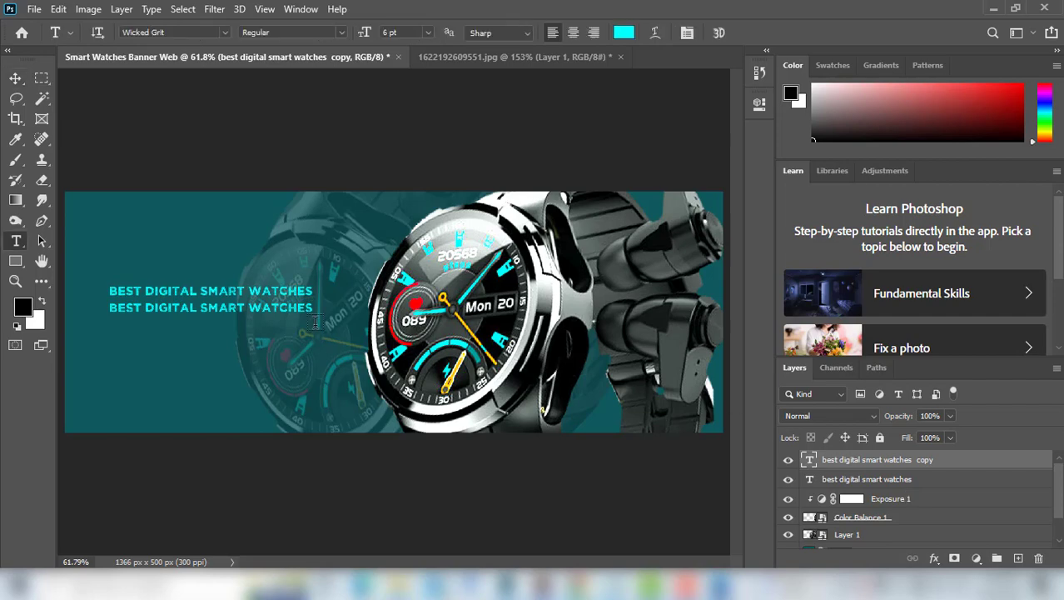
{"action": "left_click", "coordinate": [269, 292]}
{"action": "key", "text": "ctrl+a"}
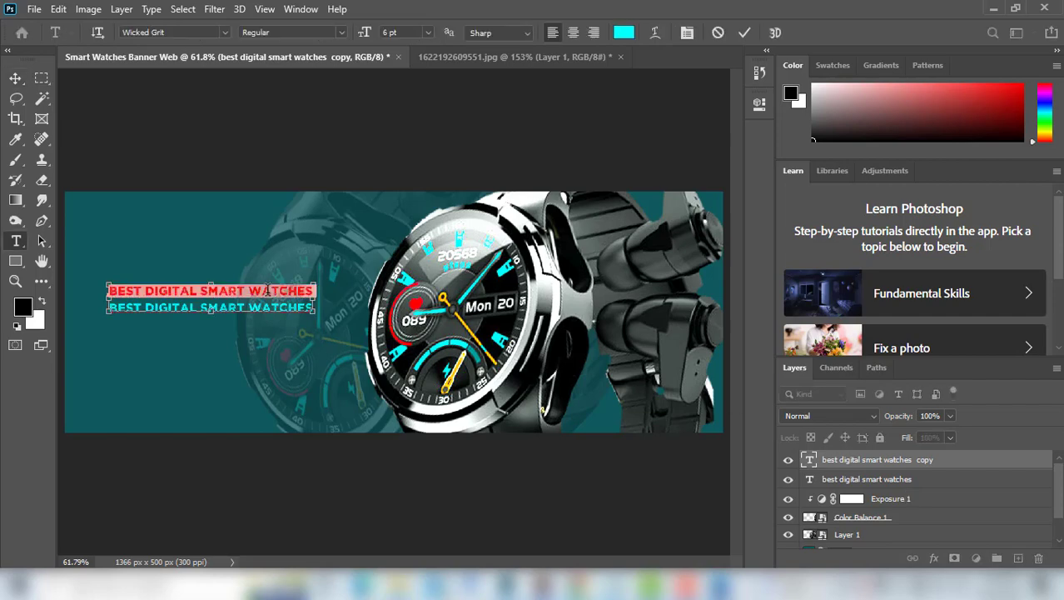
{"action": "type", "text": "STARTING"}
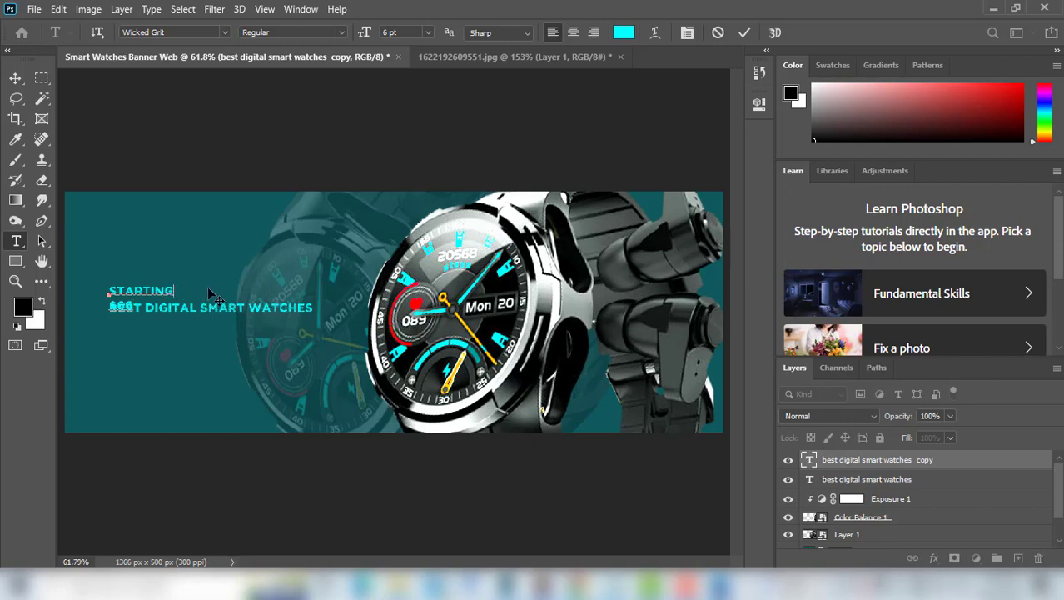
{"action": "left_click", "coordinate": [746, 33]}
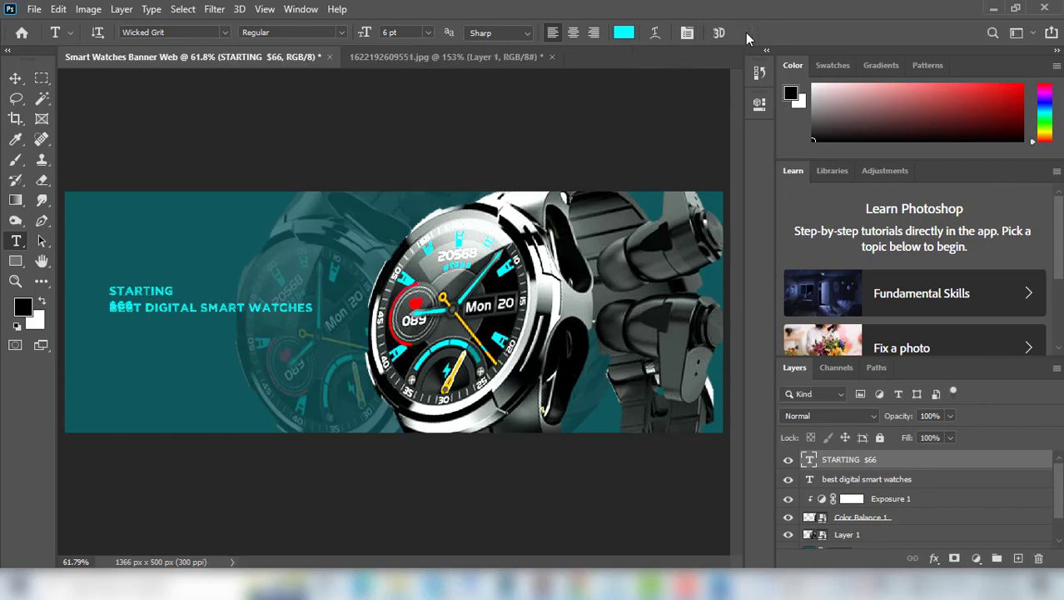
- Move the STARTING $66 text up about 40 px so it clears the BEST DIGITAL SMART WATCHES line
{"action": "key", "text": "v"}
{"action": "key", "text": "shift+Up"}
{"action": "key", "text": "shift+Up"}
{"action": "key", "text": "shift+Up"}
{"action": "key", "text": "shift+Up"}
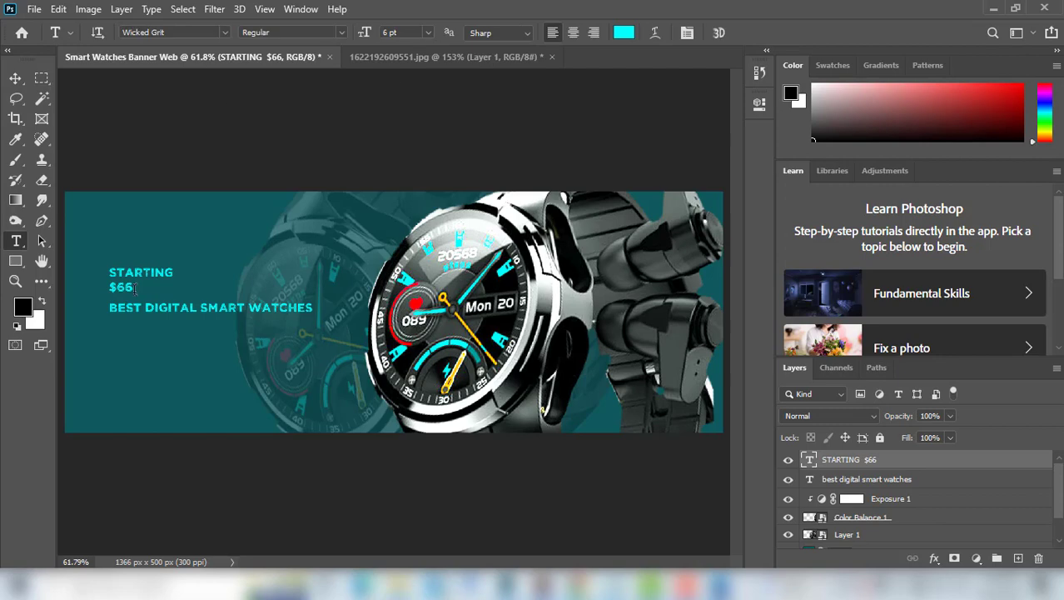
- Join STARTING and $66 onto a single line in the upper text layer
{"action": "left_click", "coordinate": [112, 282]}
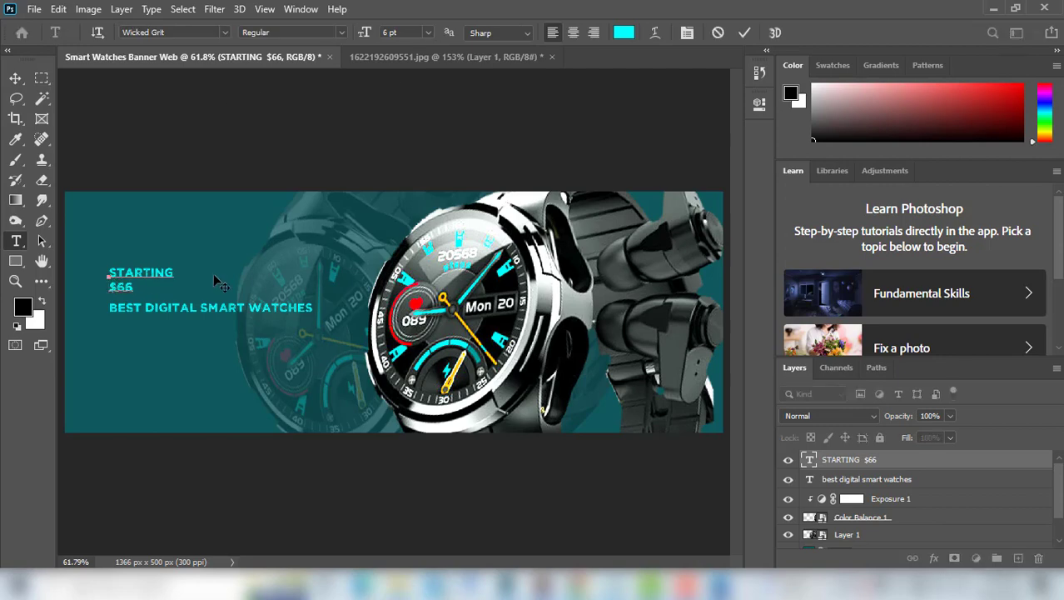
{"action": "key", "text": "BackSpace"}
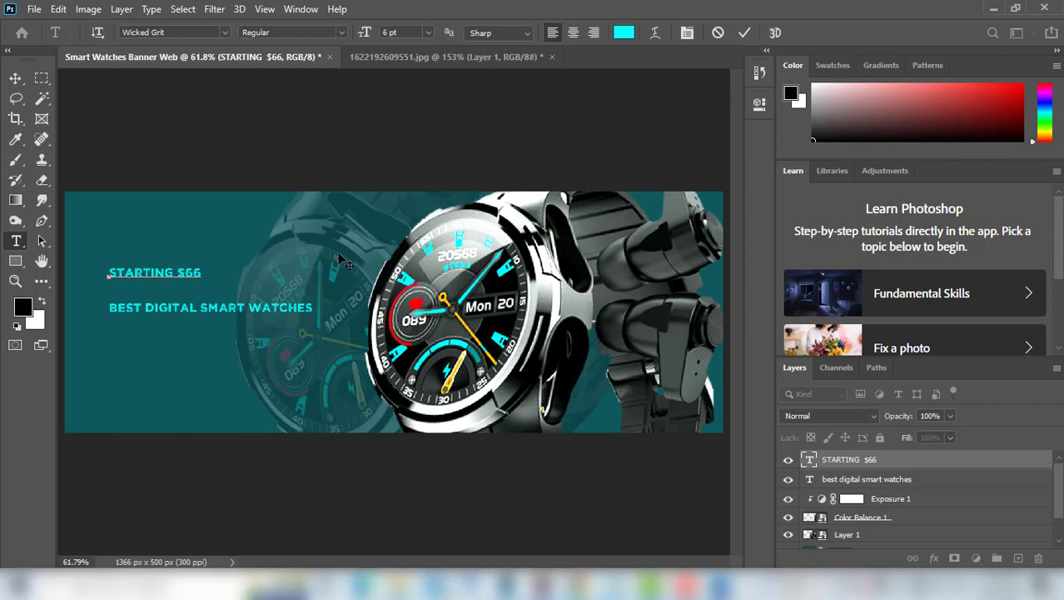
{"action": "left_click", "coordinate": [745, 33]}
{"action": "left_click", "coordinate": [16, 78]}
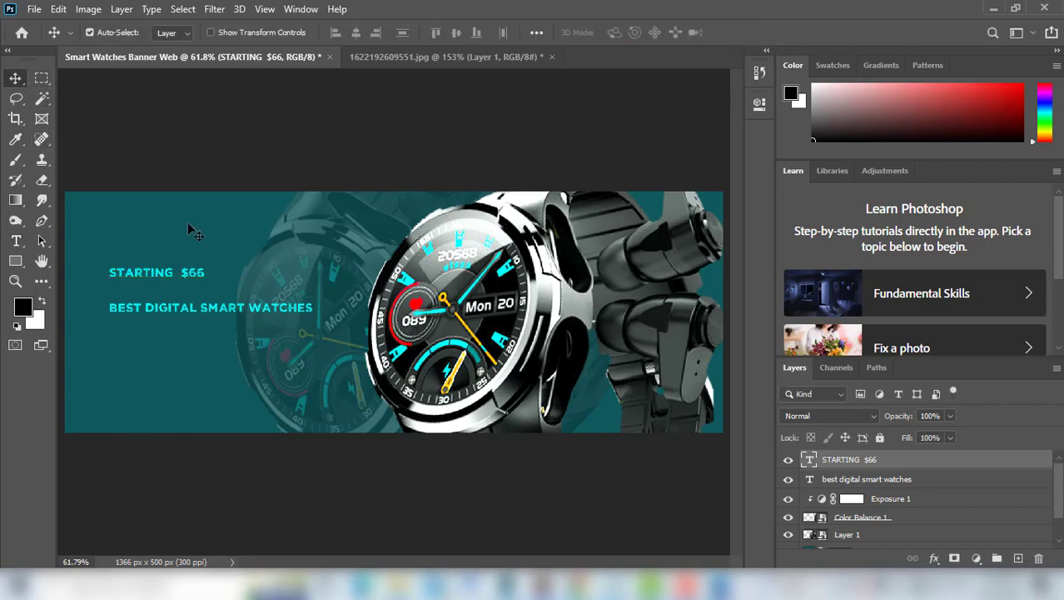
- Move the STARTING $66 text down until it sits just above the BEST DIGITAL SMART WATCHES line
{"action": "left_click", "coordinate": [264, 226], "text": "ctrl"}
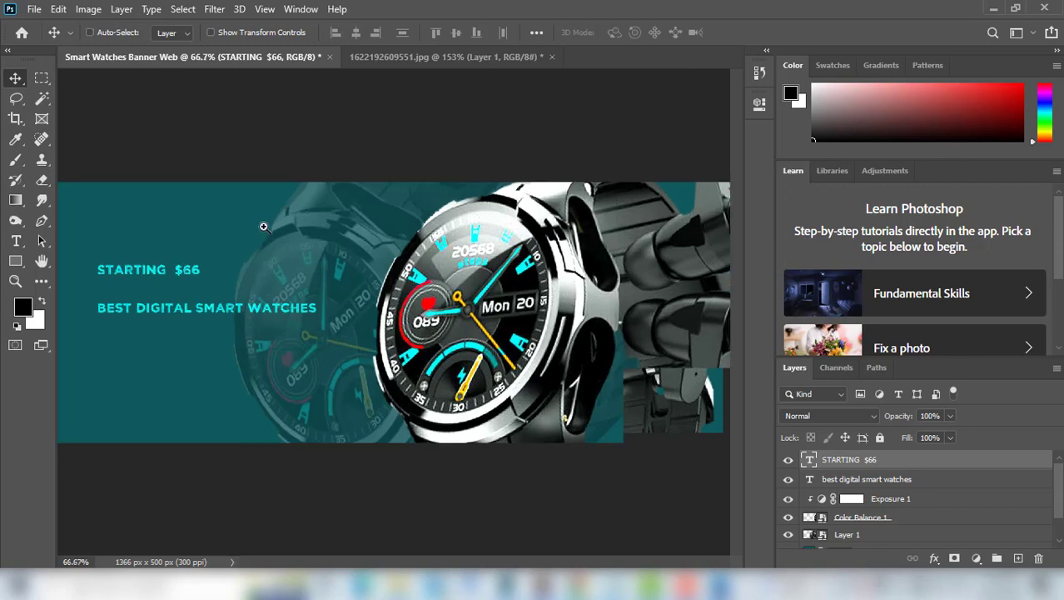
{"action": "left_click", "coordinate": [264, 227], "text": "ctrl"}
{"action": "left_click_drag", "start_coordinate": [248, 263], "coordinate": [469, 225]}
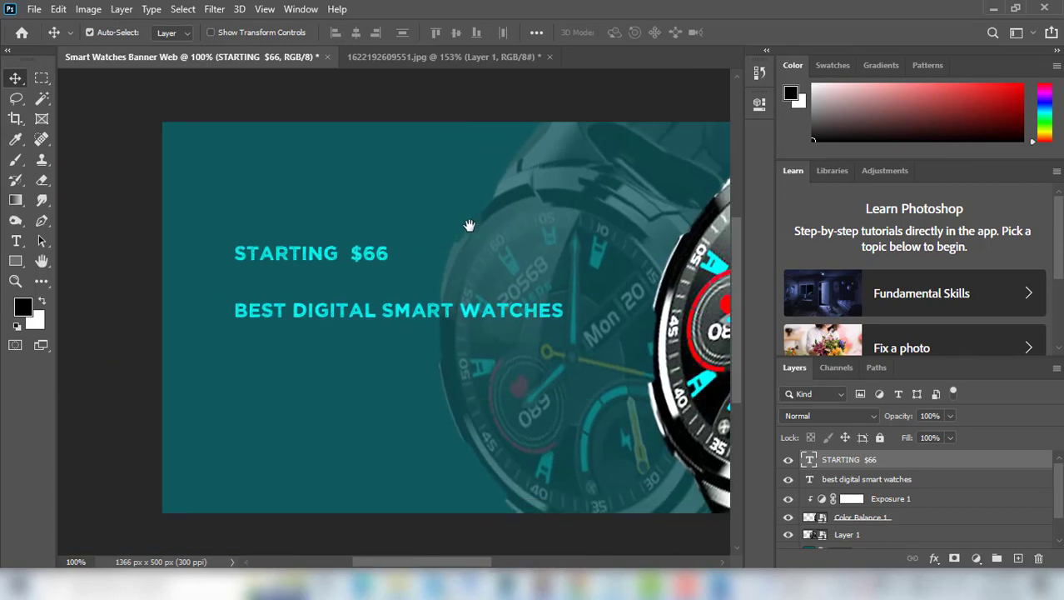
{"action": "key", "text": "Down"}
{"action": "key", "text": "Down"}
{"action": "key", "text": "Down"}
{"action": "key", "text": "Down"}
{"action": "key", "text": "Down"}
{"action": "key", "text": "Down"}
{"action": "key", "text": "Down"}
{"action": "key", "text": "Down"}
{"action": "key", "text": "Down"}
{"action": "key", "text": "Down"}
{"action": "key", "text": "Down"}
{"action": "key", "text": "Down"}
{"action": "key", "text": "Down"}
{"action": "key", "text": "Down"}
{"action": "key", "text": "Down"}
{"action": "key", "text": "Down"}
{"action": "key", "text": "Down"}
{"action": "key", "text": "Down"}
{"action": "key", "text": "Down"}
{"action": "key", "text": "Down"}
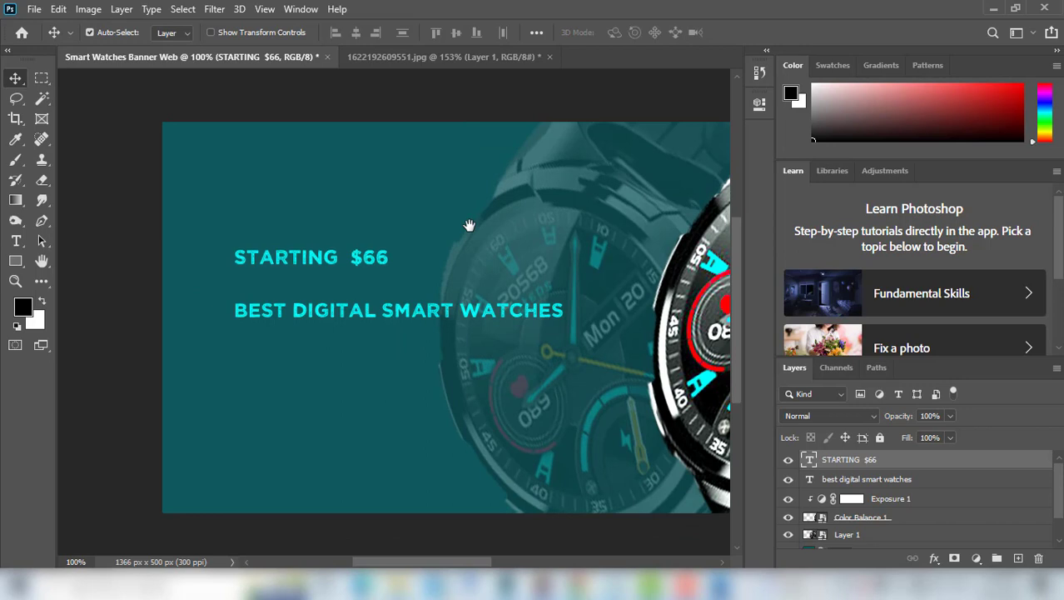
{"action": "key", "text": "Down"}
{"action": "key", "text": "Down"}
{"action": "key", "text": "Down"}
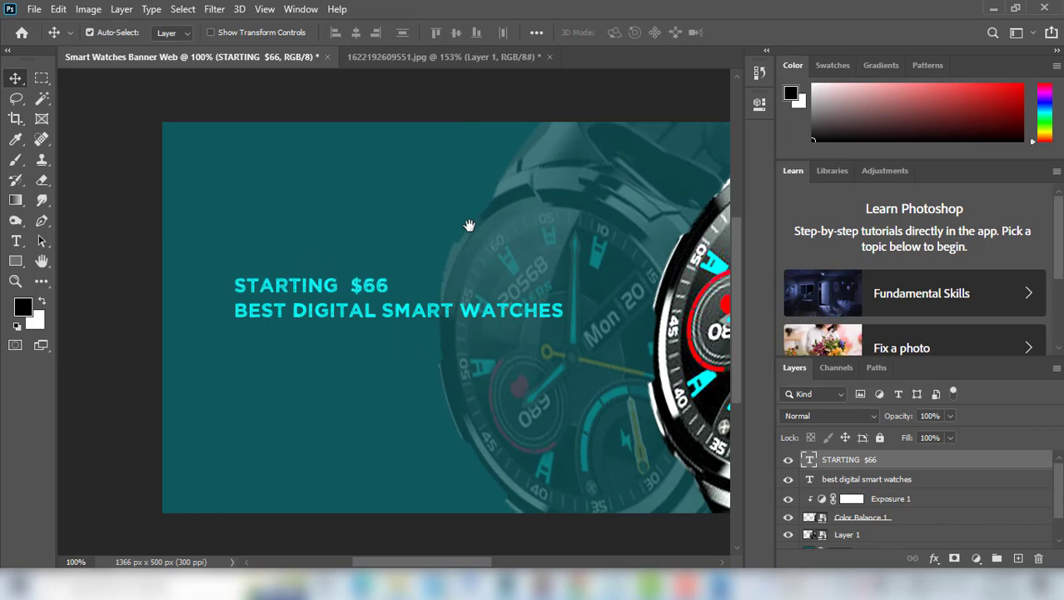
{"action": "key", "text": "Down"}
{"action": "key", "text": "Down"}
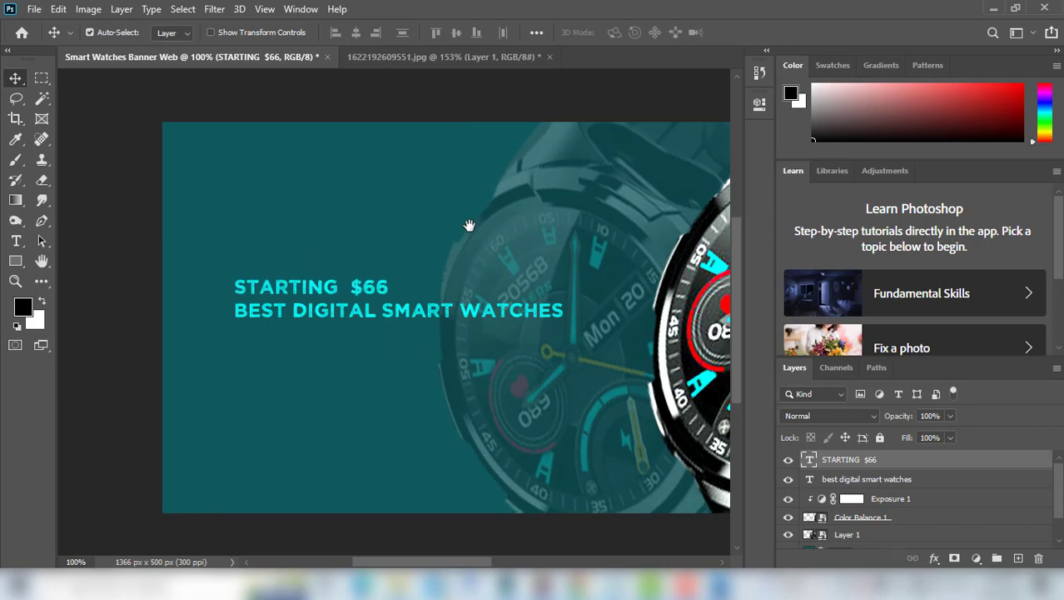
- Draw a 126 x 33 px rectangle directly below the left end of BEST DIGITAL SMART WATCHES and fill it white
{"action": "left_click", "coordinate": [15, 261]}
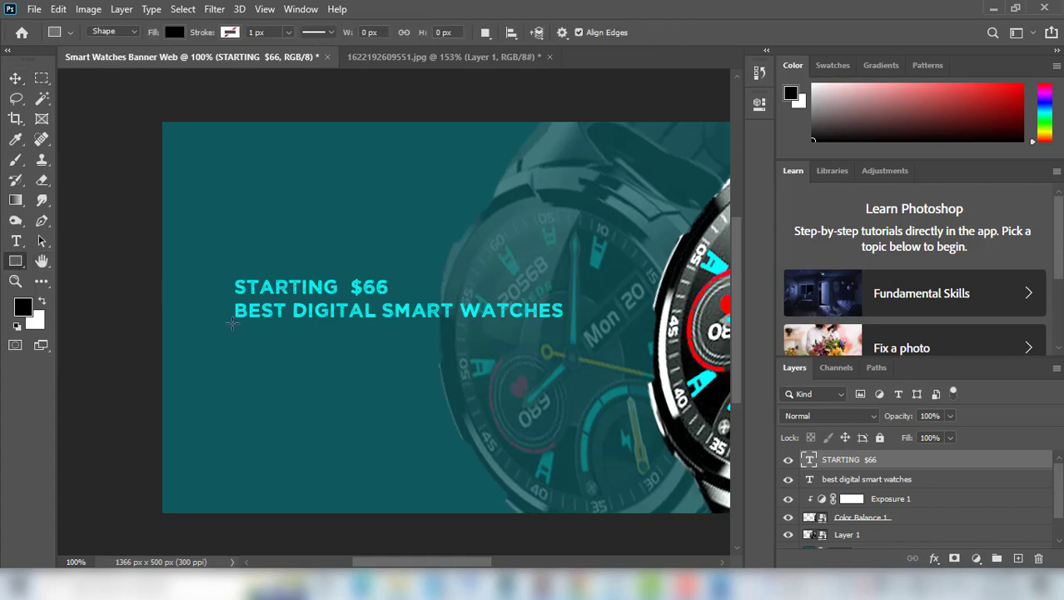
{"action": "left_click_drag", "start_coordinate": [234, 323], "coordinate": [332, 348]}
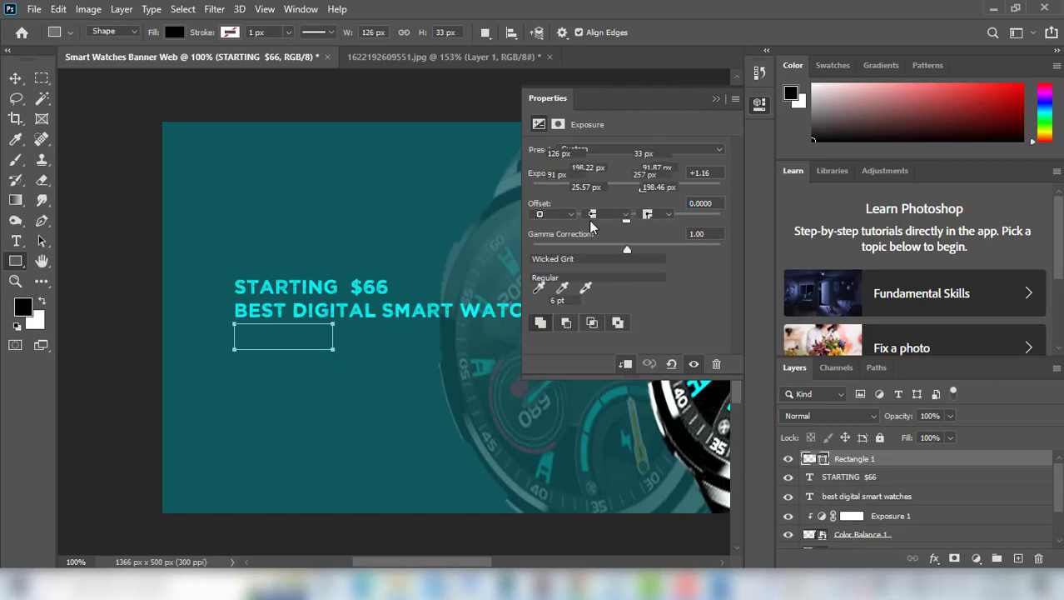
{"action": "left_click", "coordinate": [539, 198]}
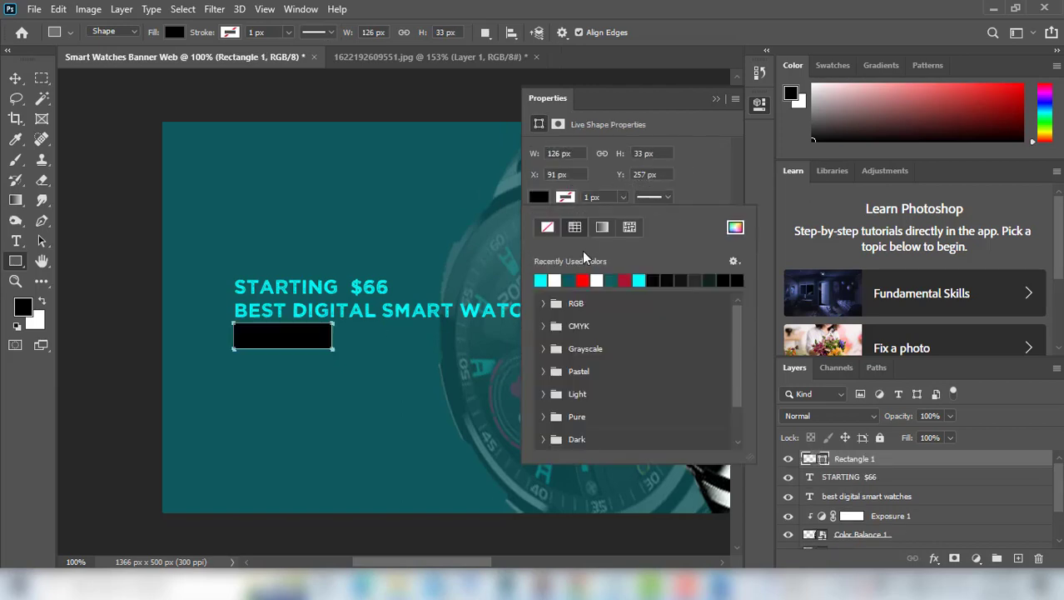
{"action": "left_click", "coordinate": [555, 280]}
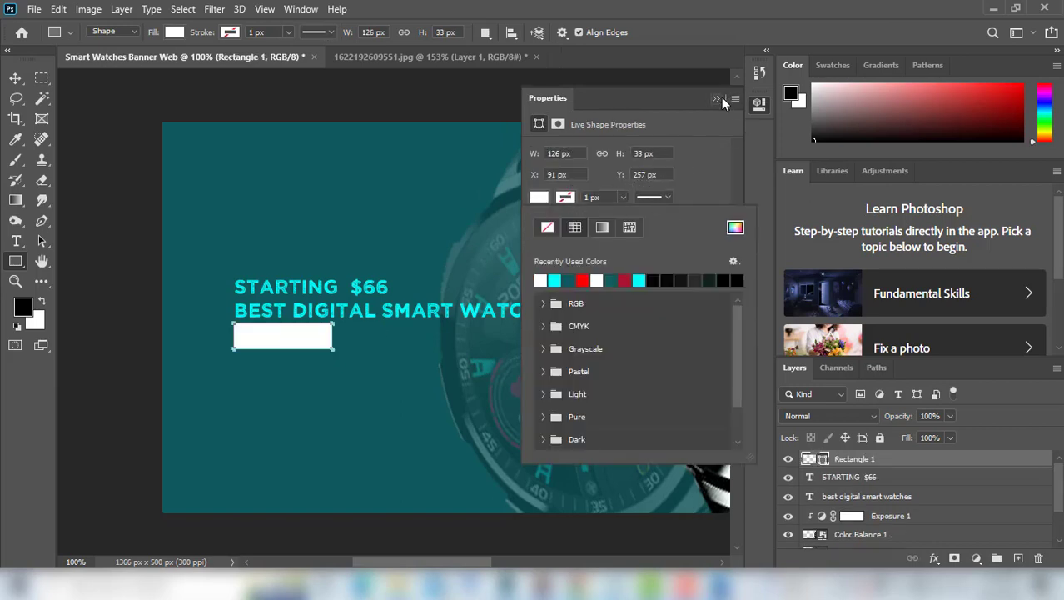
{"action": "left_click", "coordinate": [759, 104]}
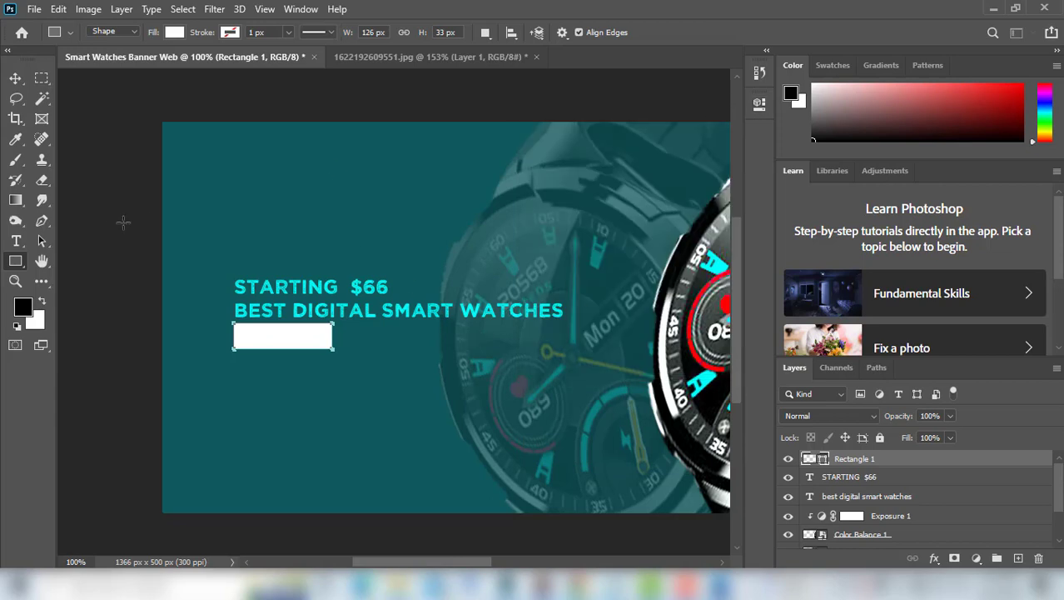
- Duplicate the STARTING $66 text, move the copy down over the white rectangle, and place its layer above Rectangle 1
{"action": "left_click", "coordinate": [900, 479]}
{"action": "left_click", "coordinate": [900, 479]}
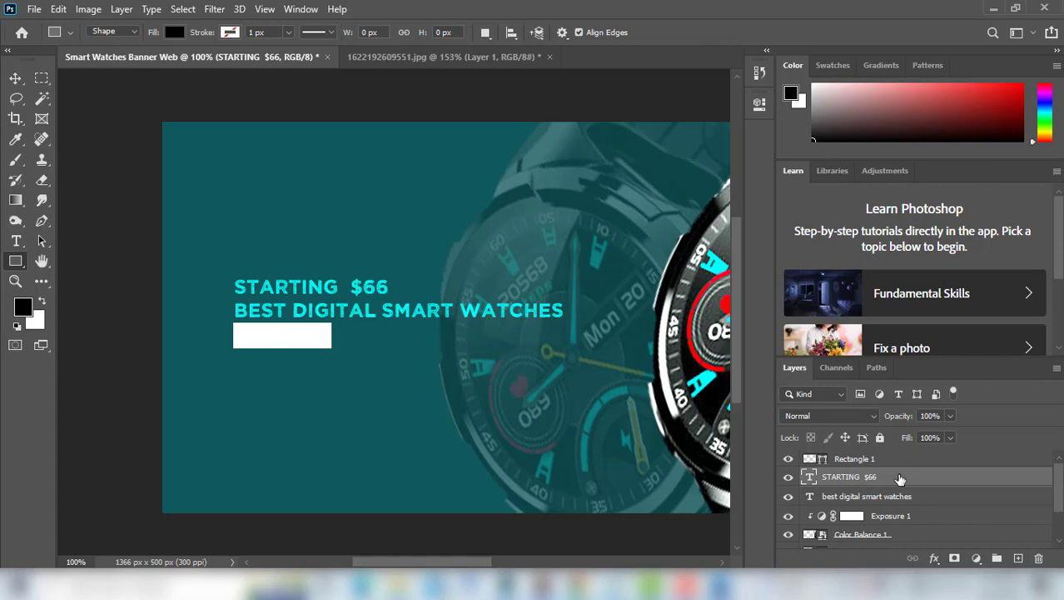
{"action": "key", "text": "ctrl+j"}
{"action": "key", "text": "v"}
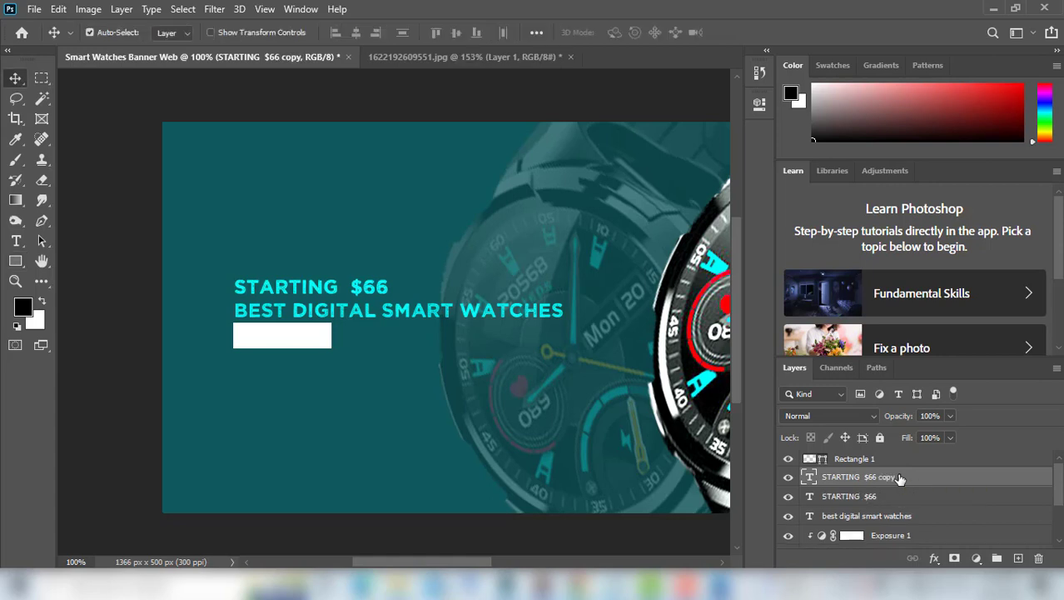
{"action": "key", "text": "Down"}
{"action": "key", "text": "Down"}
{"action": "key", "text": "Down"}
{"action": "key", "text": "Down"}
{"action": "key", "text": "Down"}
{"action": "key", "text": "Down"}
{"action": "key", "text": "Down"}
{"action": "key", "text": "Down"}
{"action": "key", "text": "Down"}
{"action": "key", "text": "Down"}
{"action": "key", "text": "Down"}
{"action": "key", "text": "Down"}
{"action": "key", "text": "Down"}
{"action": "key", "text": "Down"}
{"action": "key", "text": "Down"}
{"action": "key", "text": "Down"}
{"action": "key", "text": "Down"}
{"action": "key", "text": "Down"}
{"action": "key", "text": "Down"}
{"action": "key", "text": "Down"}
{"action": "key", "text": "Down"}
{"action": "key", "text": "Down"}
{"action": "key", "text": "Down"}
{"action": "key", "text": "Down"}
{"action": "key", "text": "Down"}
{"action": "key", "text": "Down"}
{"action": "key", "text": "Down"}
{"action": "key", "text": "Down"}
{"action": "key", "text": "Down"}
{"action": "key", "text": "Down"}
{"action": "key", "text": "Down"}
{"action": "key", "text": "Down"}
{"action": "key", "text": "Down"}
{"action": "key", "text": "Down"}
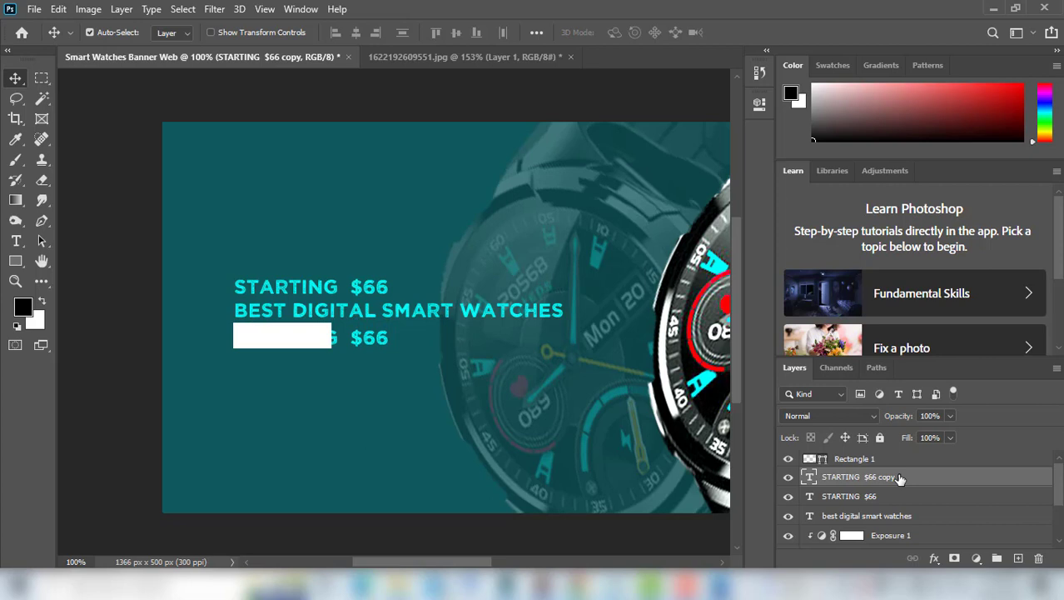
{"action": "left_click_drag", "start_coordinate": [899, 479], "coordinate": [897, 455]}
- Replace the duplicated text over the white rectangle with SHOP NOW
{"action": "key", "text": "t"}
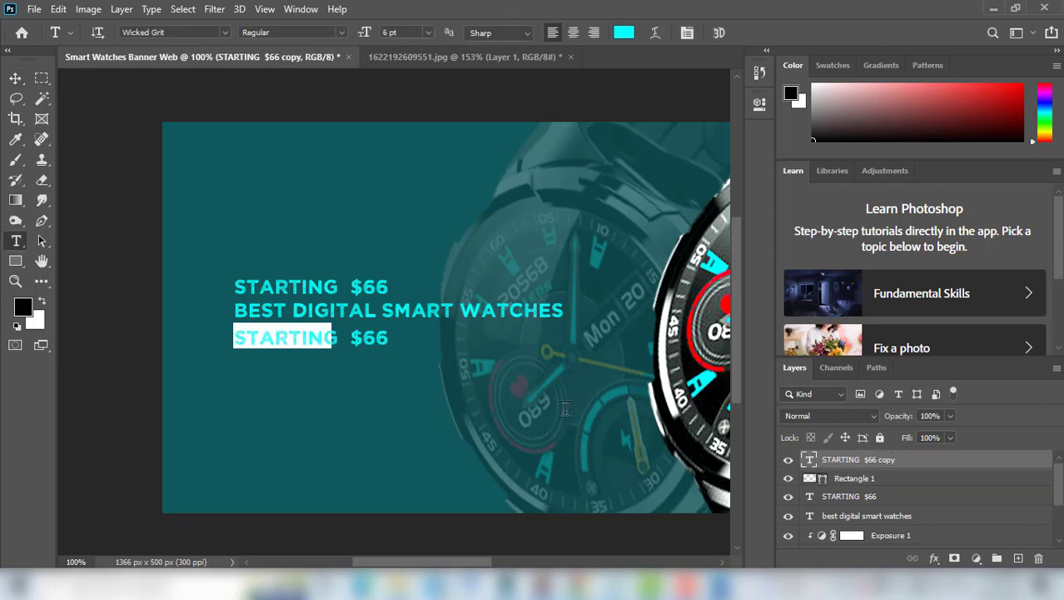
{"action": "left_click", "coordinate": [371, 336]}
{"action": "key", "text": "ctrl+a"}
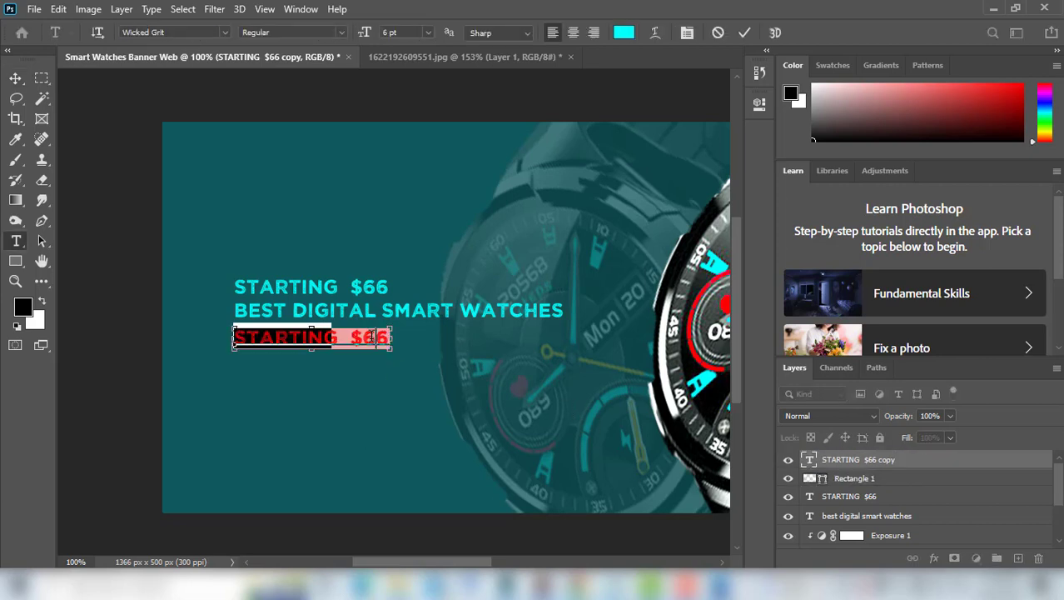
{"action": "type", "text": "S"}
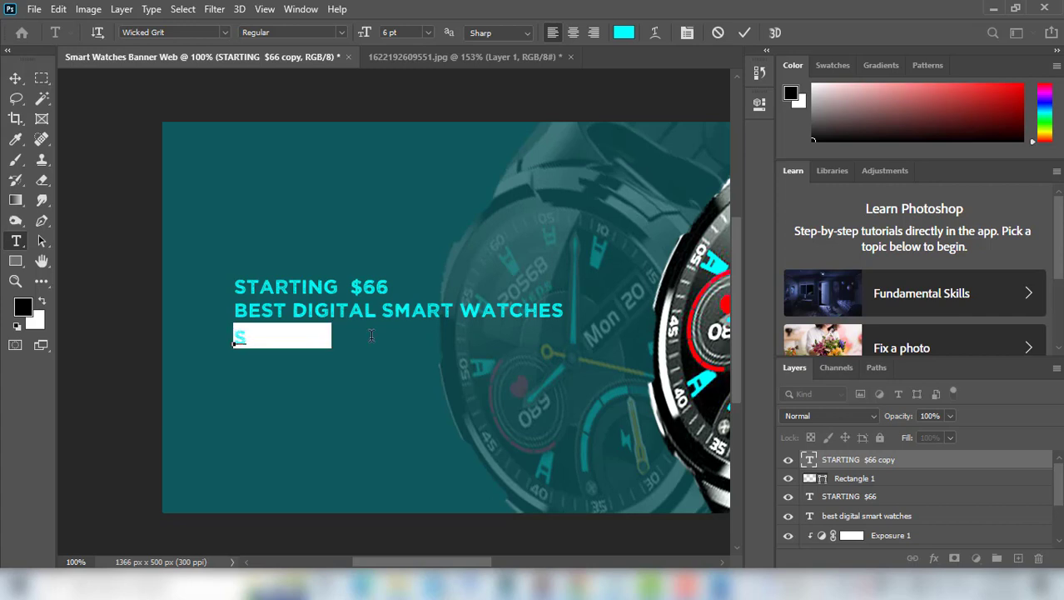
{"action": "type", "text": "HOP "}
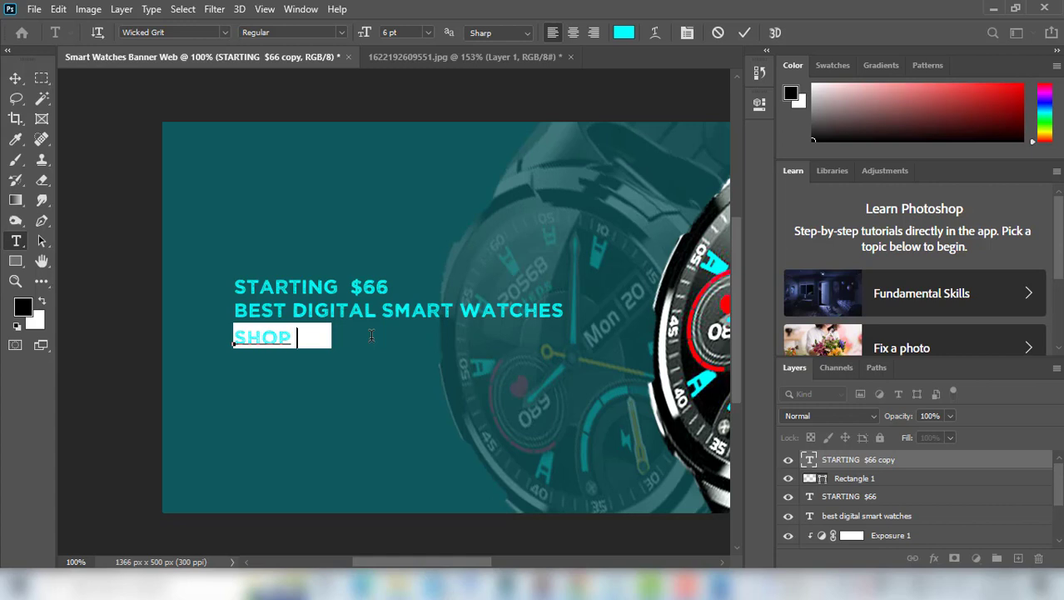
{"action": "type", "text": "NOW"}
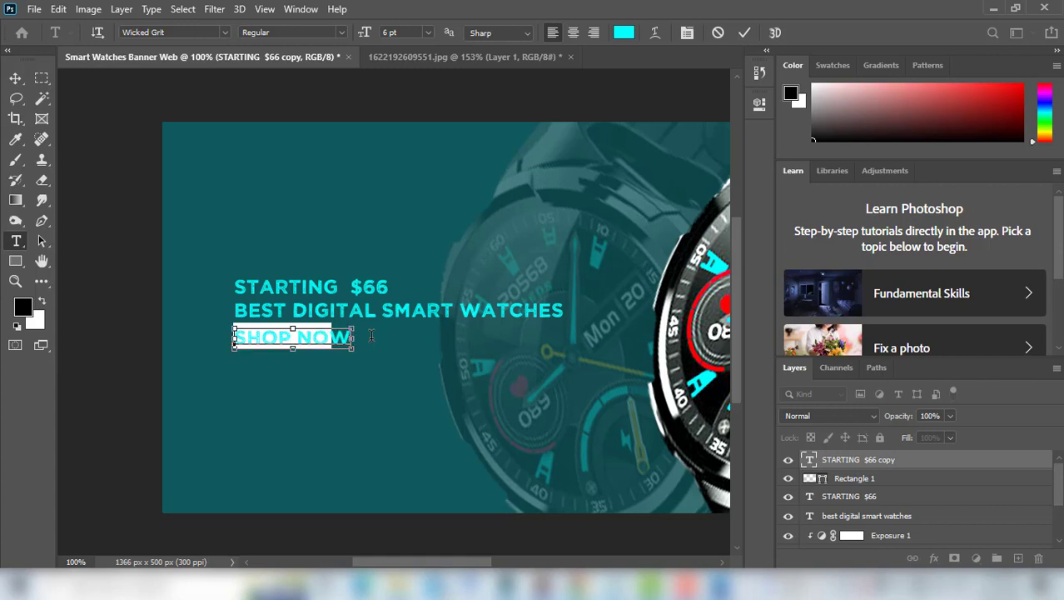
- Set the SHOP NOW text size to 5 pt so it fits the width of the white rectangle
{"action": "key", "text": "ctrl+a"}
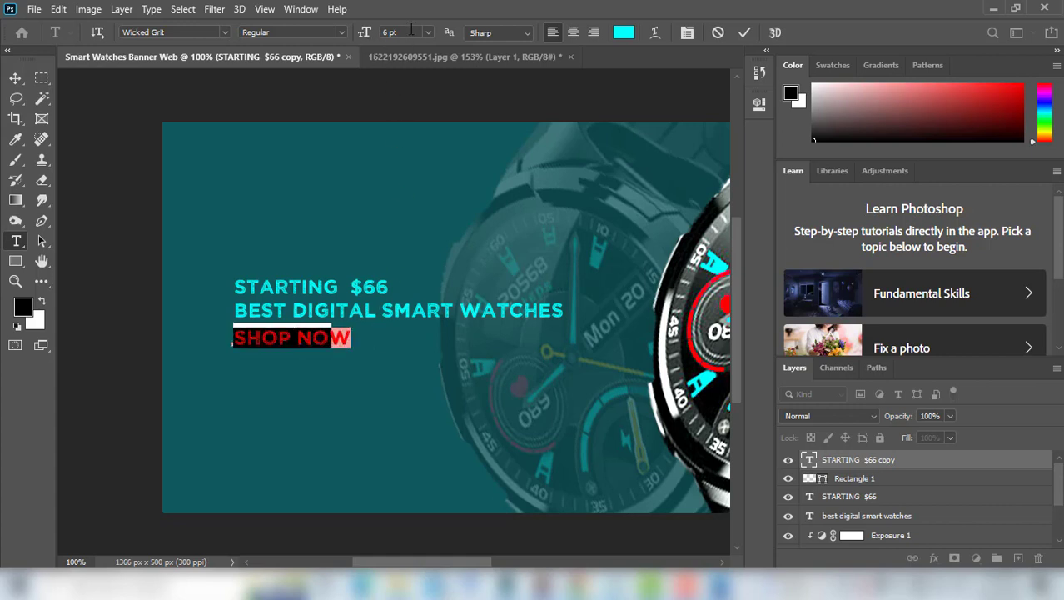
{"action": "scroll", "coordinate": [412, 29], "scroll_direction": "down", "scroll_amount": 1}
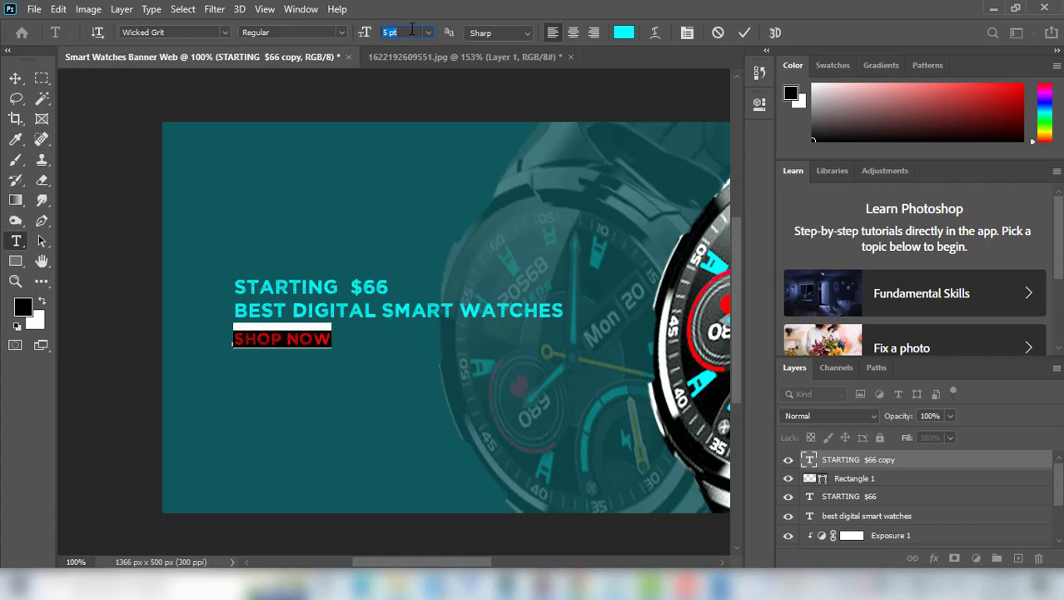
{"action": "scroll", "coordinate": [413, 29], "scroll_direction": "down", "scroll_amount": 1}
{"action": "scroll", "coordinate": [412, 29], "scroll_direction": "up", "scroll_amount": 1}
{"action": "left_click", "coordinate": [744, 32]}
- Recolor the SHOP NOW text dark teal 0f4749, sampling the banner background and darkening it slightly
{"action": "left_click", "coordinate": [301, 339]}
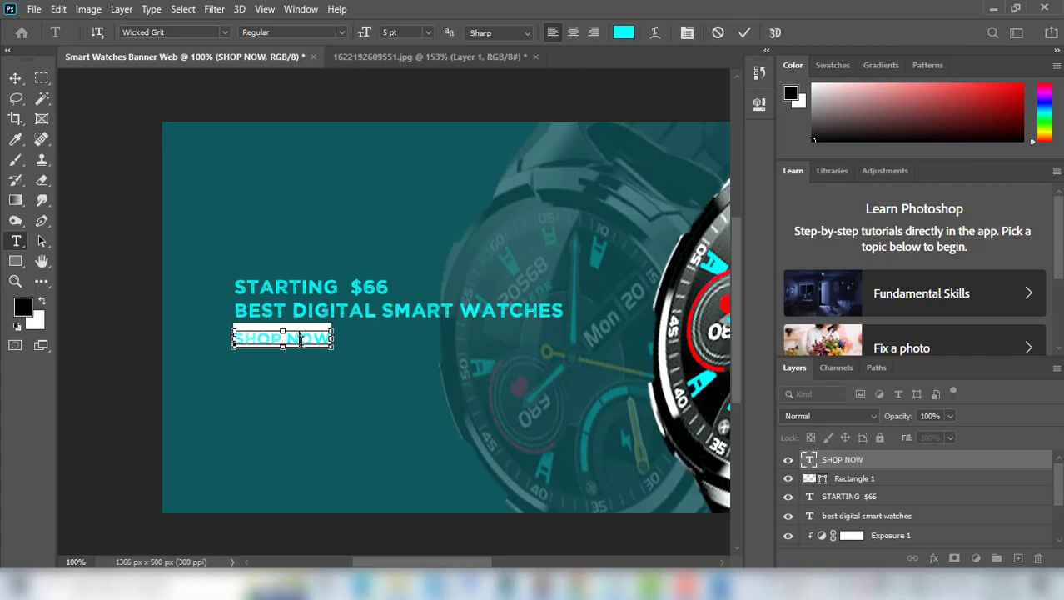
{"action": "key", "text": "ctrl+a"}
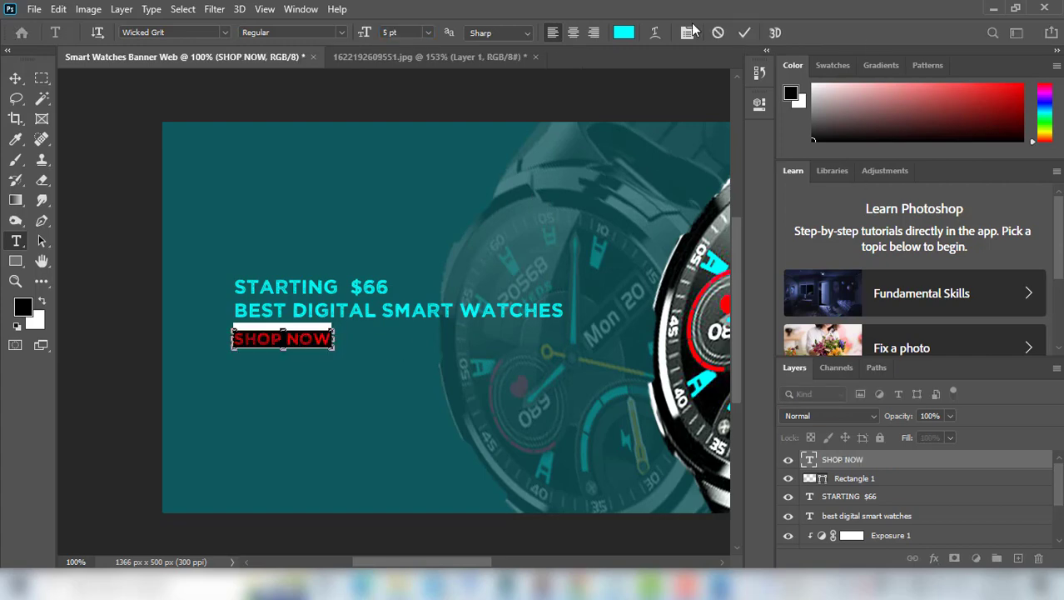
{"action": "left_click", "coordinate": [624, 33]}
{"action": "left_click", "coordinate": [374, 157]}
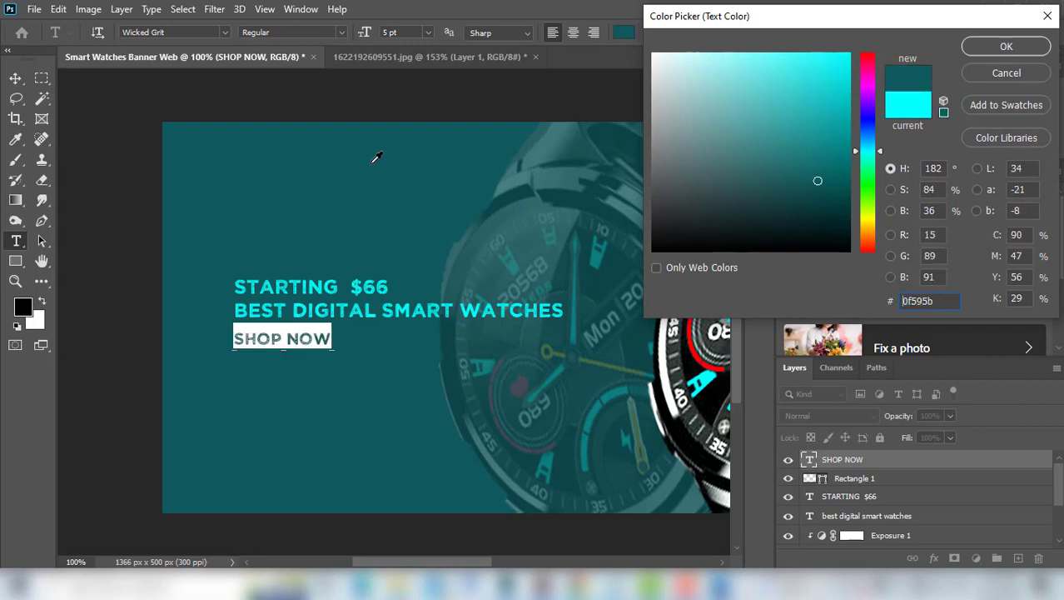
{"action": "left_click_drag", "start_coordinate": [817, 181], "coordinate": [813, 193]}
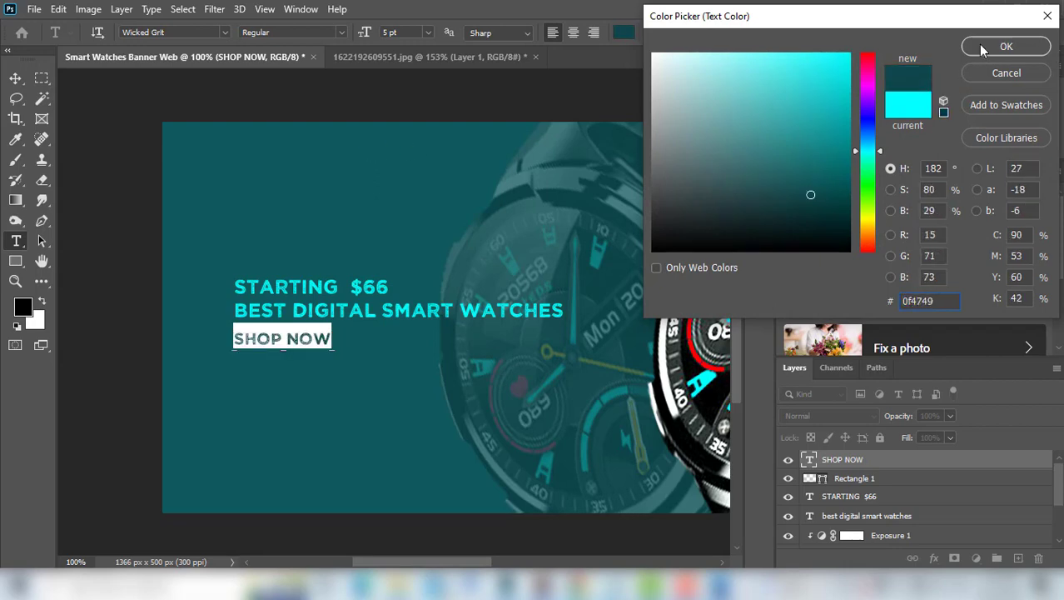
{"action": "left_click", "coordinate": [982, 49]}
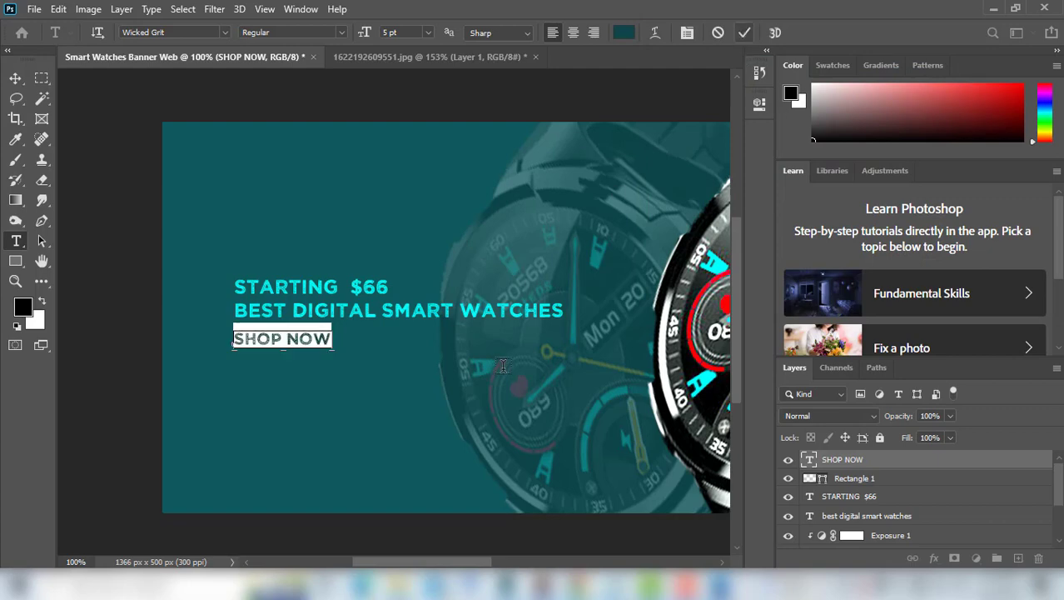
{"action": "left_click", "coordinate": [746, 32]}
- Nudge the SHOP NOW text up slightly to center it vertically in the white rectangle
{"action": "left_click", "coordinate": [15, 78]}
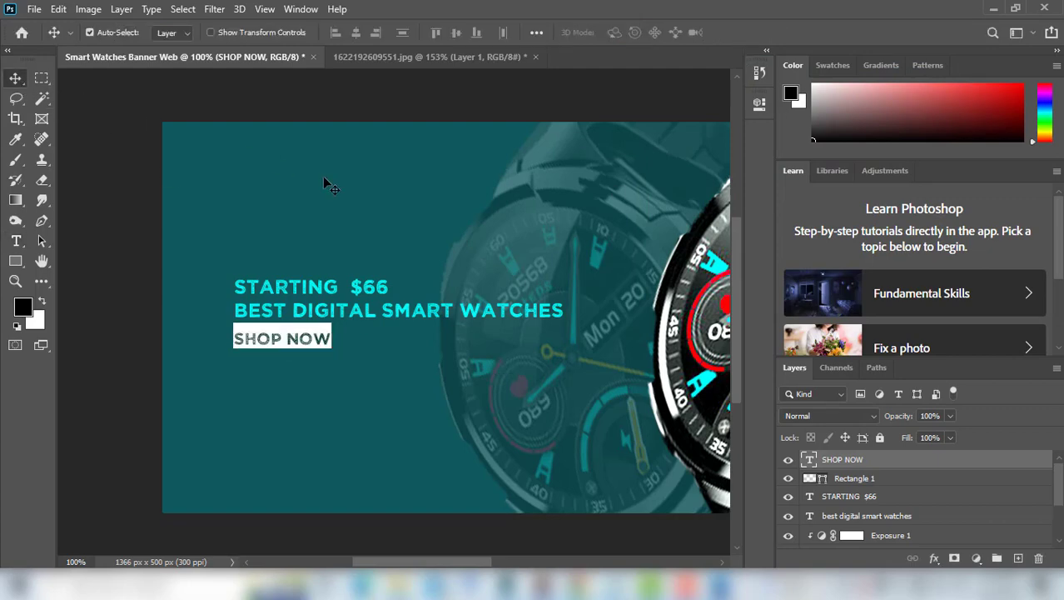
{"action": "left_click", "coordinate": [329, 336], "text": "ctrl"}
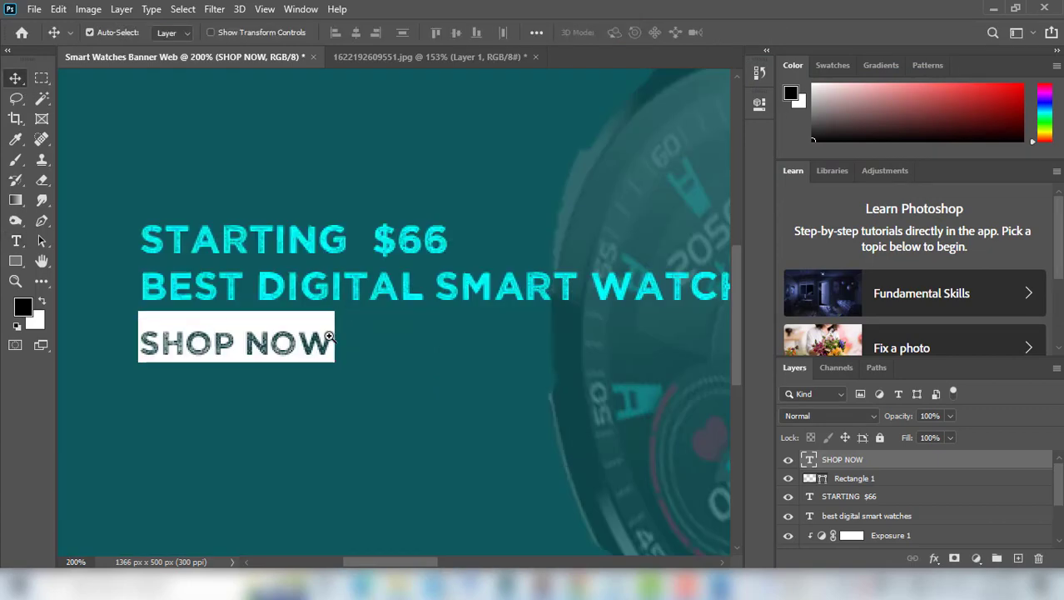
{"action": "key", "text": "Up"}
{"action": "key", "text": "Up"}
{"action": "key", "text": "Up"}
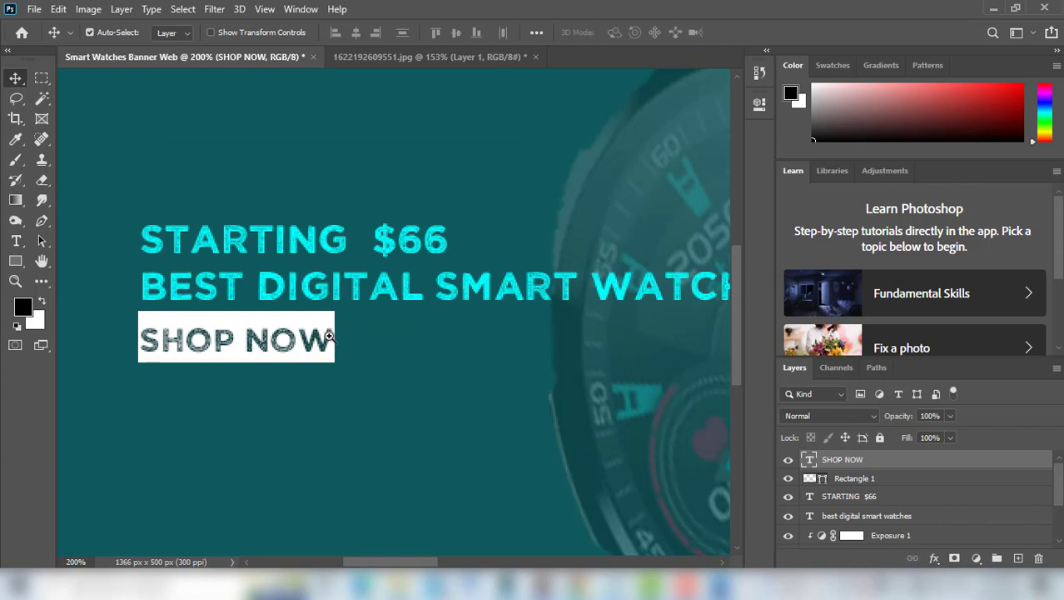
{"action": "left_click", "coordinate": [310, 324]}
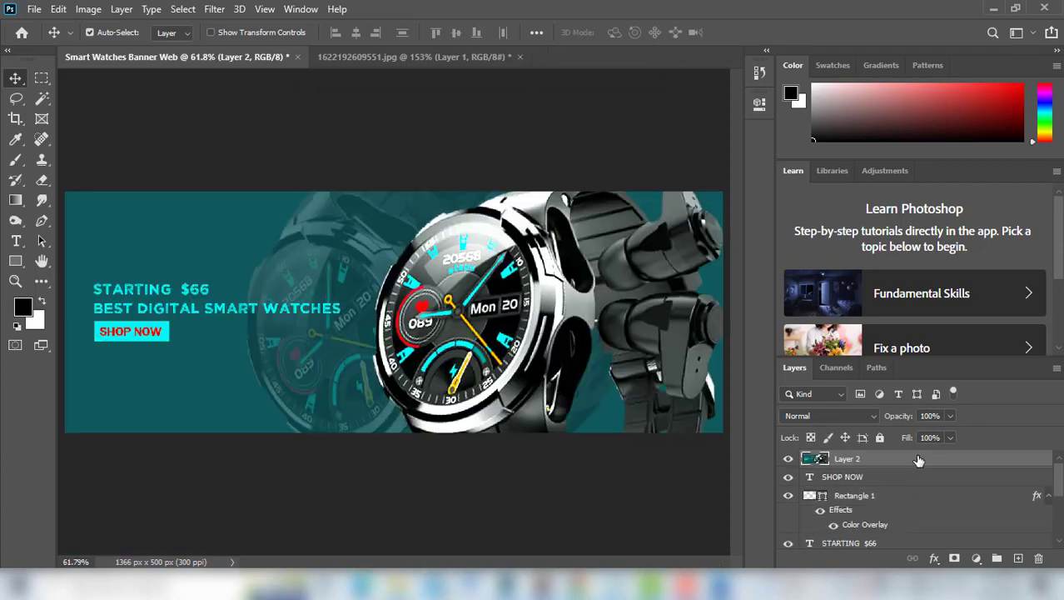
- Open the Camera Raw Filter on the merged banner layer and set Temperature to -7
{"action": "left_click", "coordinate": [215, 12]}
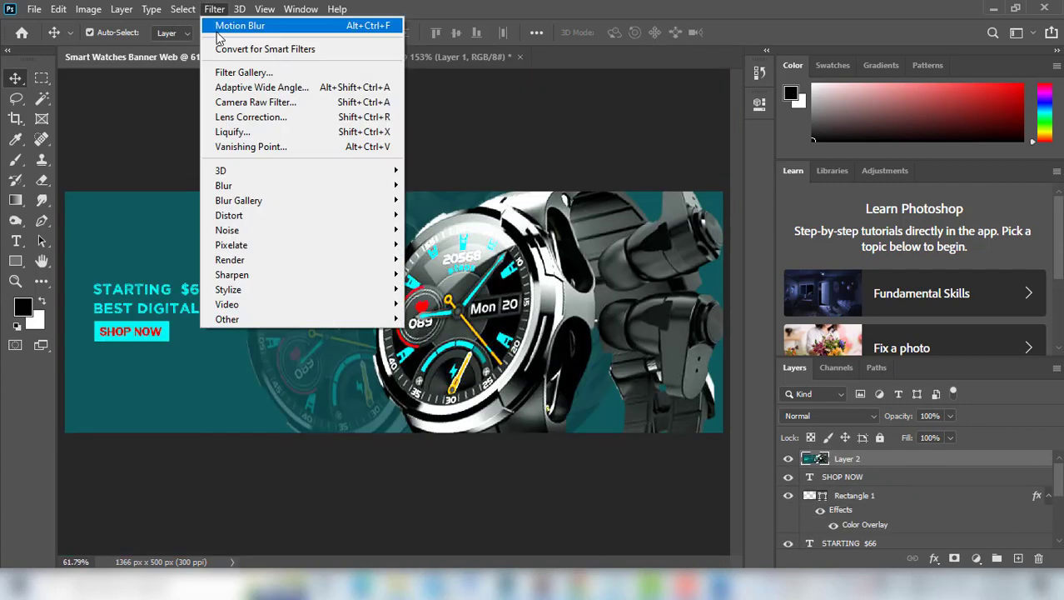
{"action": "left_click", "coordinate": [261, 103]}
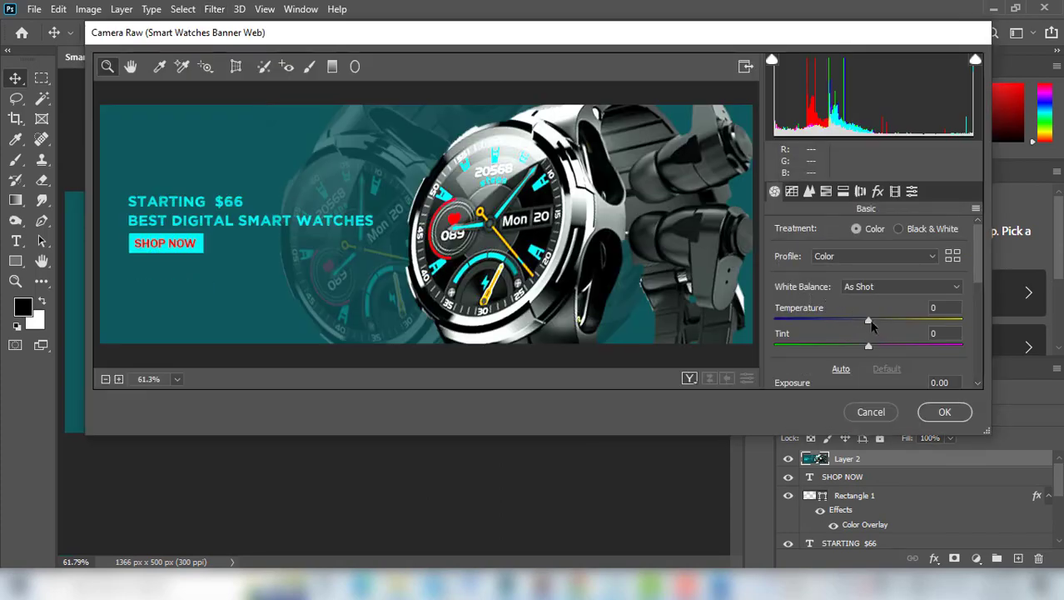
{"action": "left_click_drag", "start_coordinate": [869, 321], "coordinate": [863, 322]}
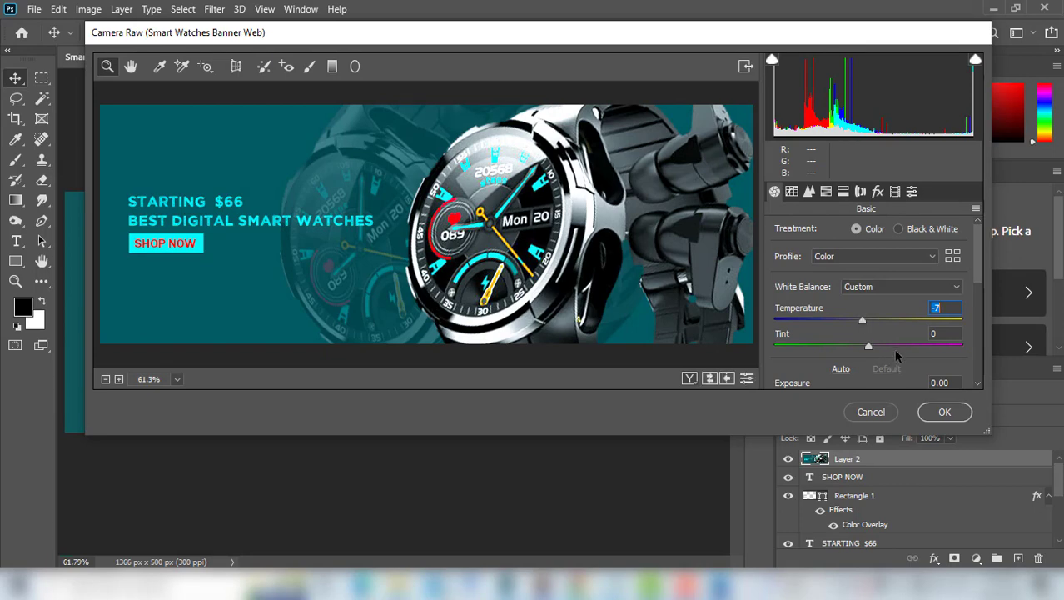
- Lower the banner's Exposure to -0.65 in the Camera Raw basic adjustments
{"action": "scroll", "coordinate": [894, 336], "scroll_direction": "down", "scroll_amount": 1}
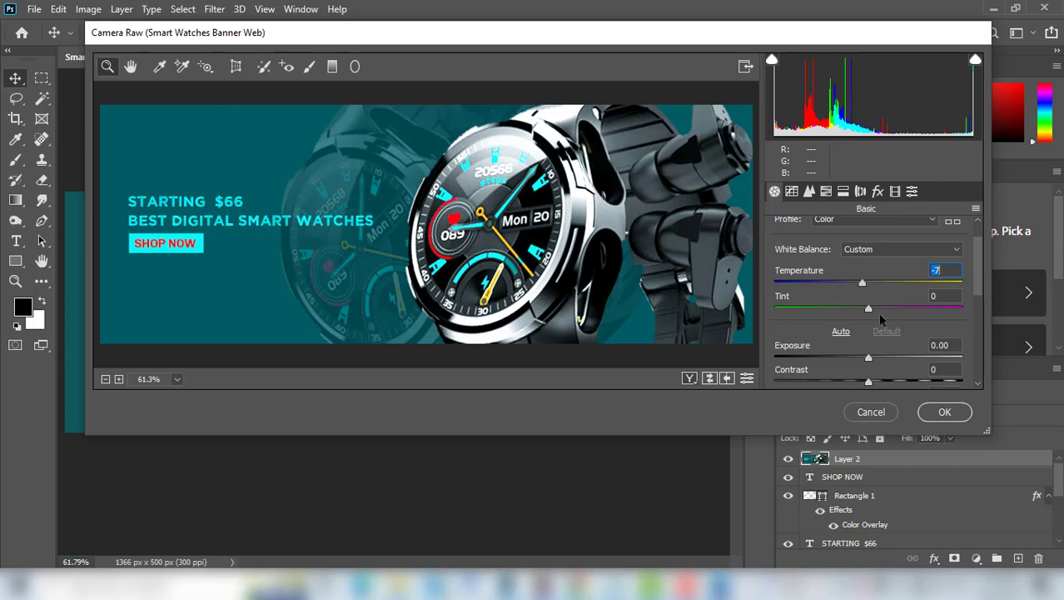
{"action": "scroll", "coordinate": [879, 310], "scroll_direction": "down", "scroll_amount": 1}
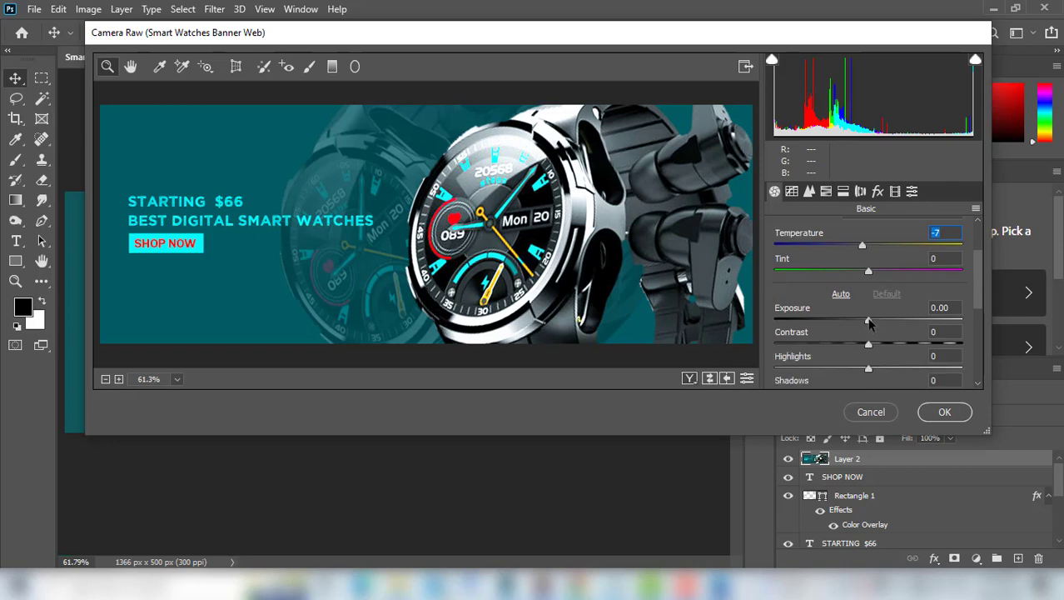
{"action": "left_click", "coordinate": [869, 321]}
{"action": "left_click_drag", "start_coordinate": [868, 324], "coordinate": [874, 324]}
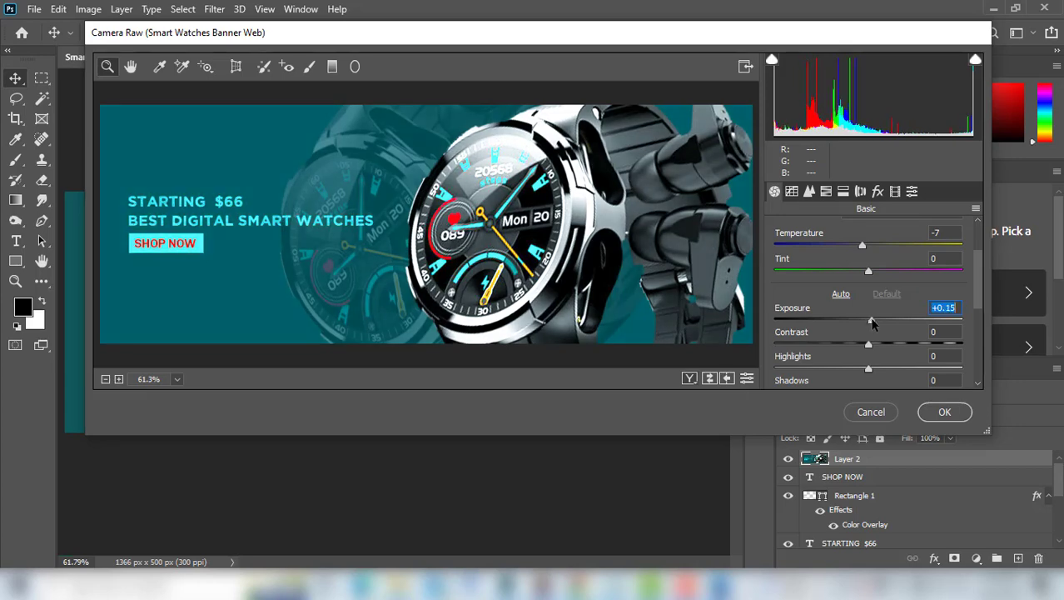
{"action": "left_click_drag", "start_coordinate": [875, 324], "coordinate": [857, 324]}
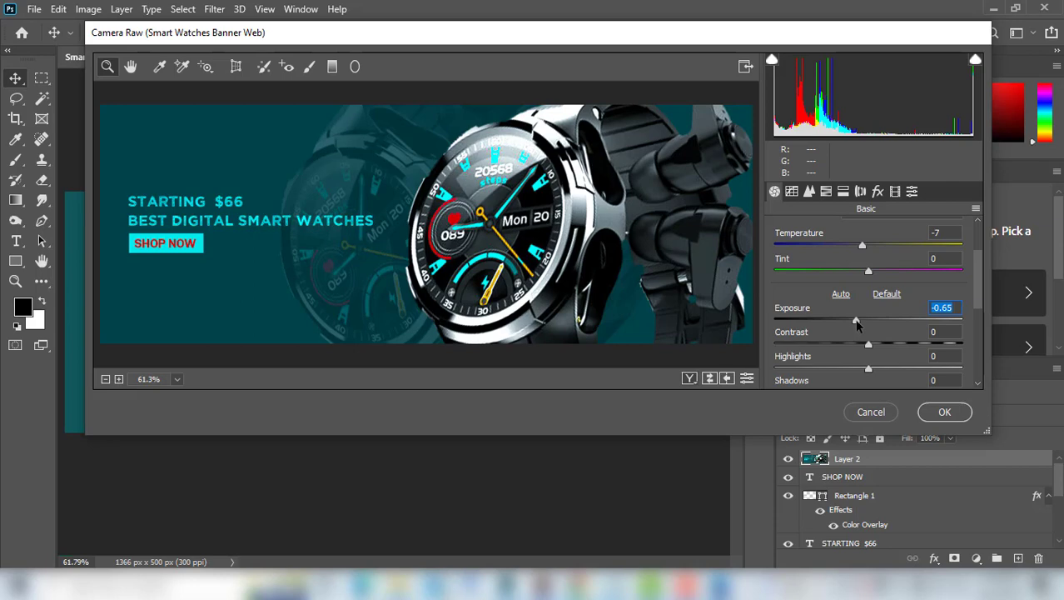
- Set the banner's Contrast to +6 and Shadows to +6 in Camera Raw
{"action": "scroll", "coordinate": [862, 321], "scroll_direction": "down", "scroll_amount": 1}
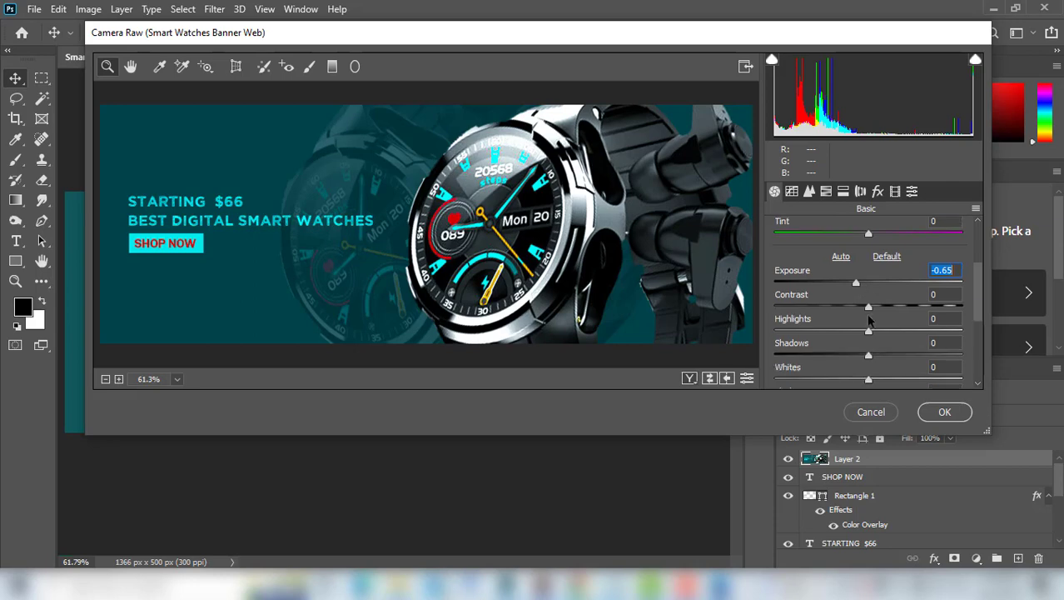
{"action": "key", "text": "Tab"}
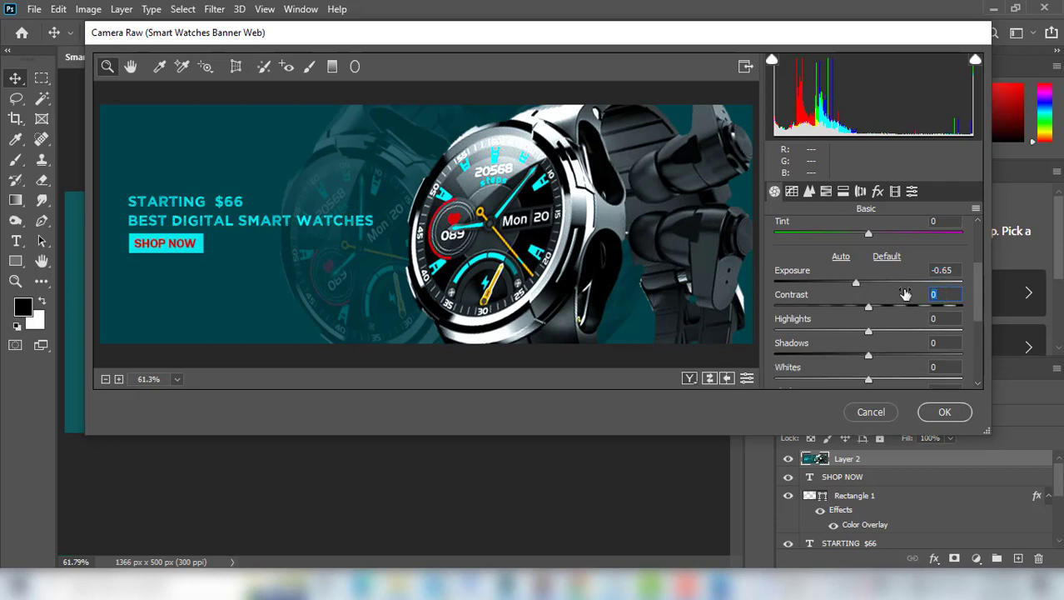
{"action": "type", "text": "10"}
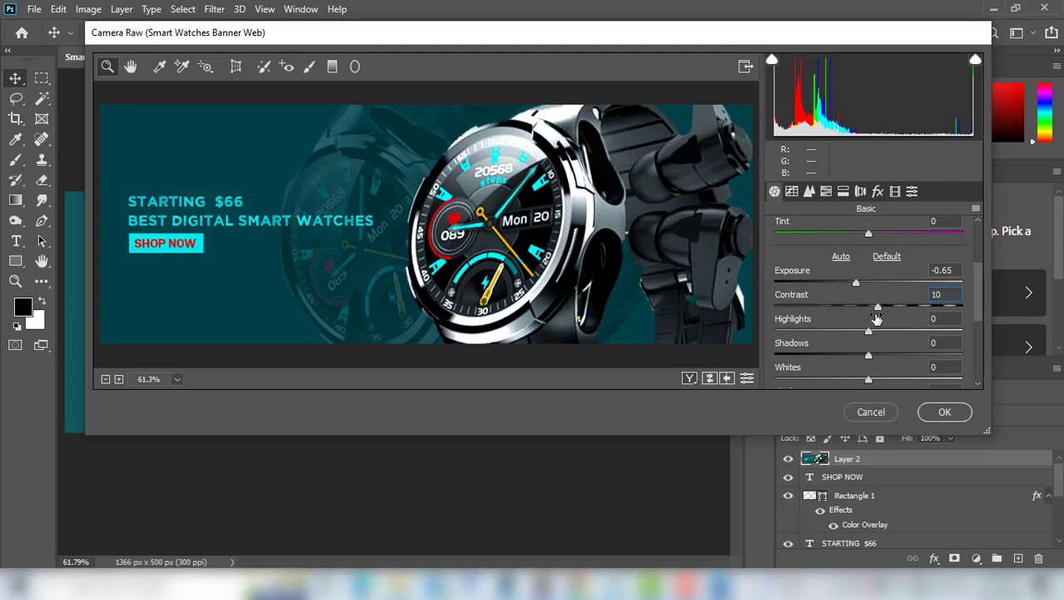
{"action": "mouse_move", "coordinate": [877, 308]}
{"action": "left_mouse_down"}
{"action": "mouse_move", "coordinate": [862, 308]}
{"action": "mouse_move", "coordinate": [874, 309]}
{"action": "left_mouse_up"}
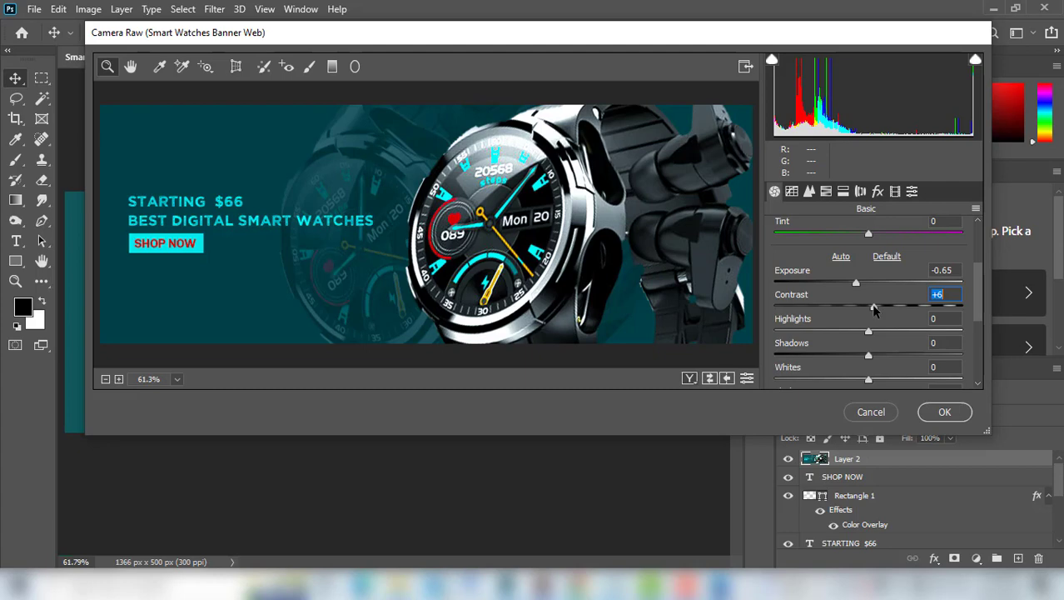
{"action": "scroll", "coordinate": [871, 319], "scroll_direction": "down", "scroll_amount": 1}
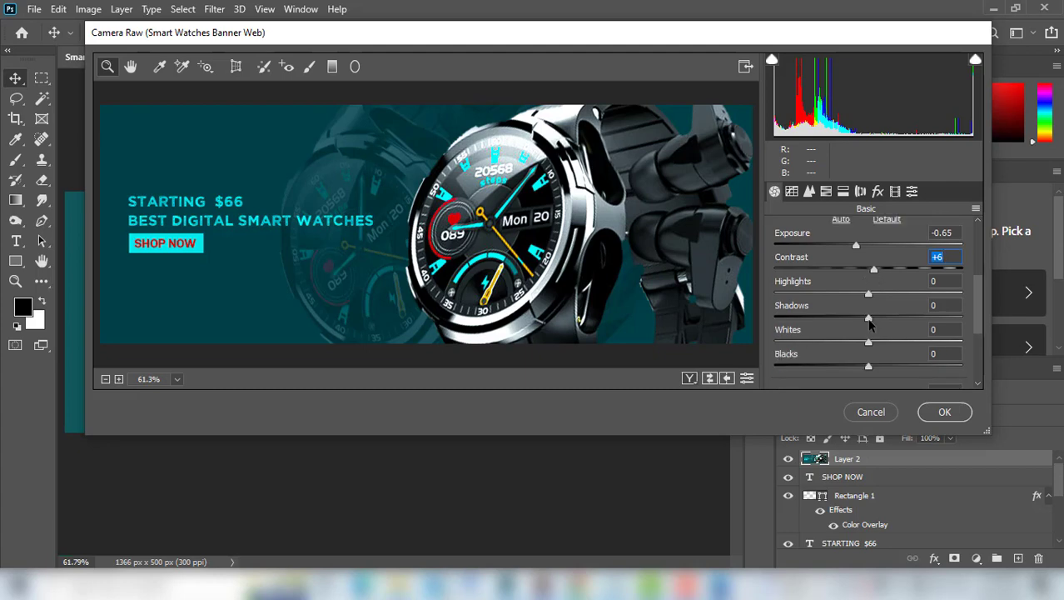
{"action": "left_click_drag", "start_coordinate": [869, 319], "coordinate": [874, 320]}
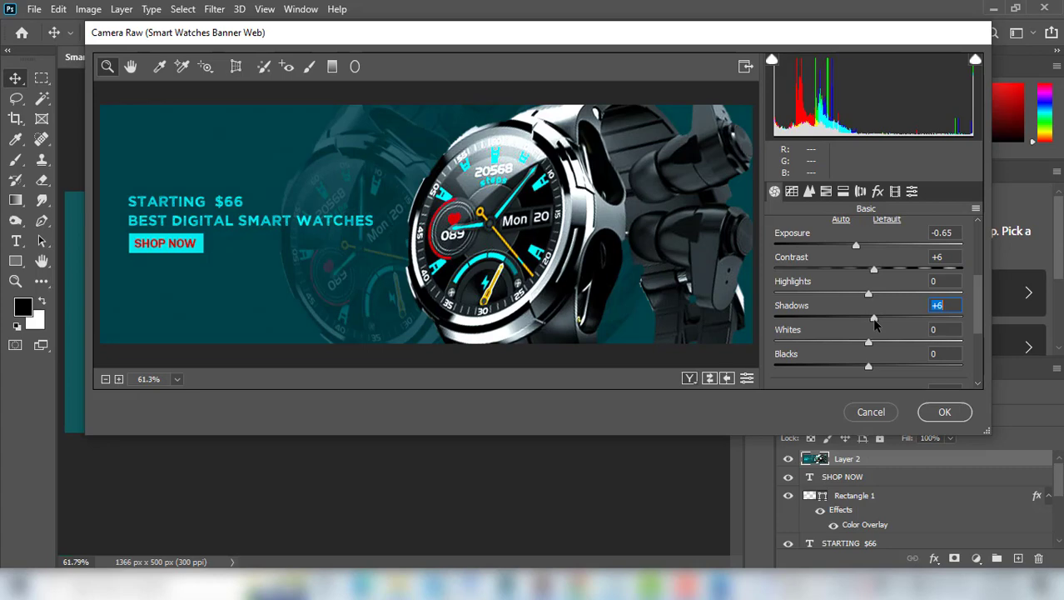
- Raise Vibrance to +8 and apply the Camera Raw grading to the merged banner layer
{"action": "scroll", "coordinate": [875, 324], "scroll_direction": "down", "scroll_amount": 1}
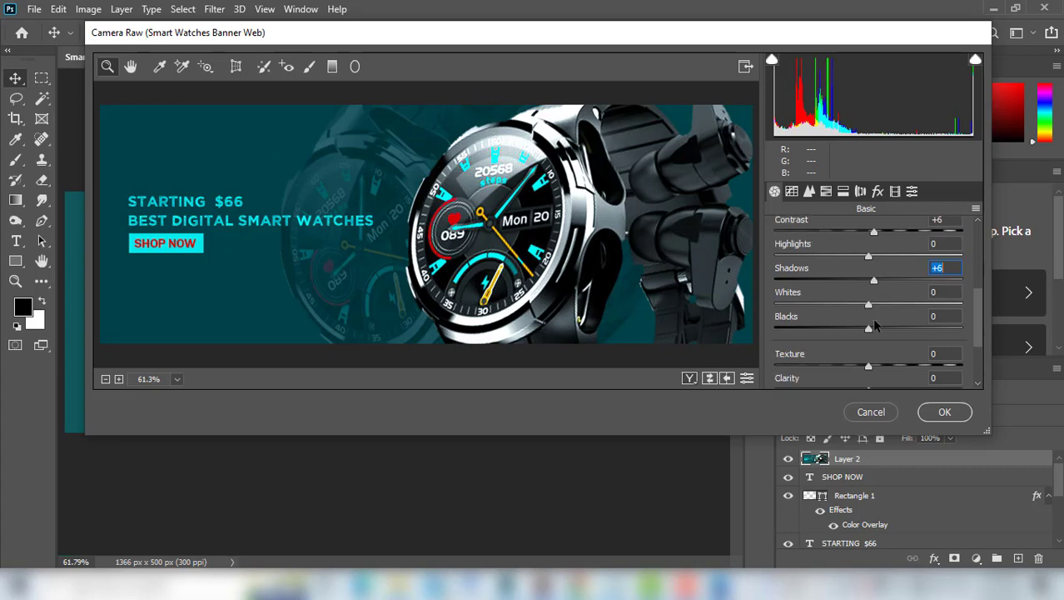
{"action": "scroll", "coordinate": [874, 325], "scroll_direction": "down", "scroll_amount": 1}
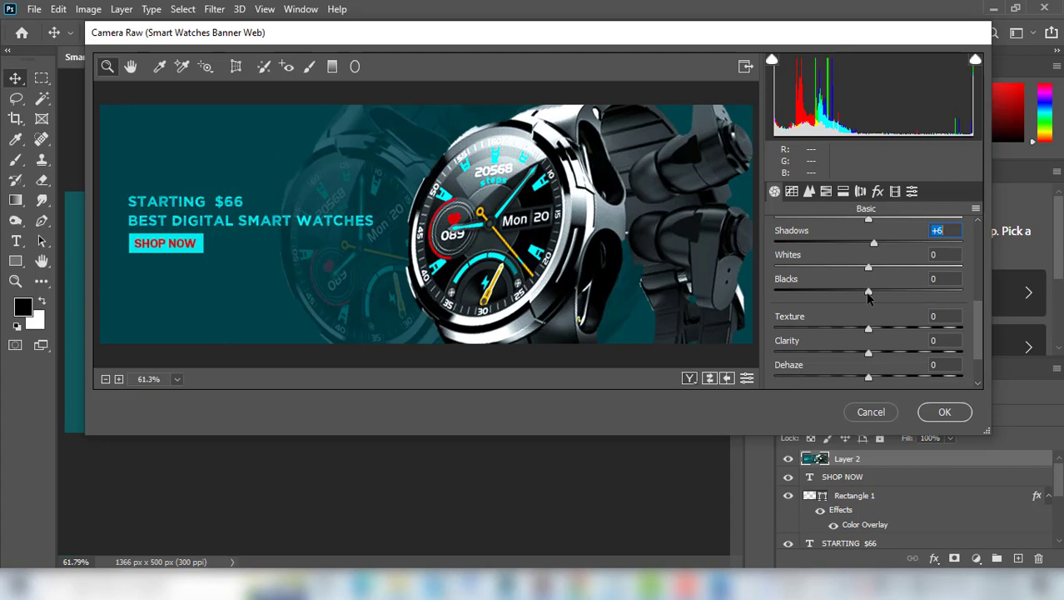
{"action": "scroll", "coordinate": [869, 299], "scroll_direction": "down", "scroll_amount": 1}
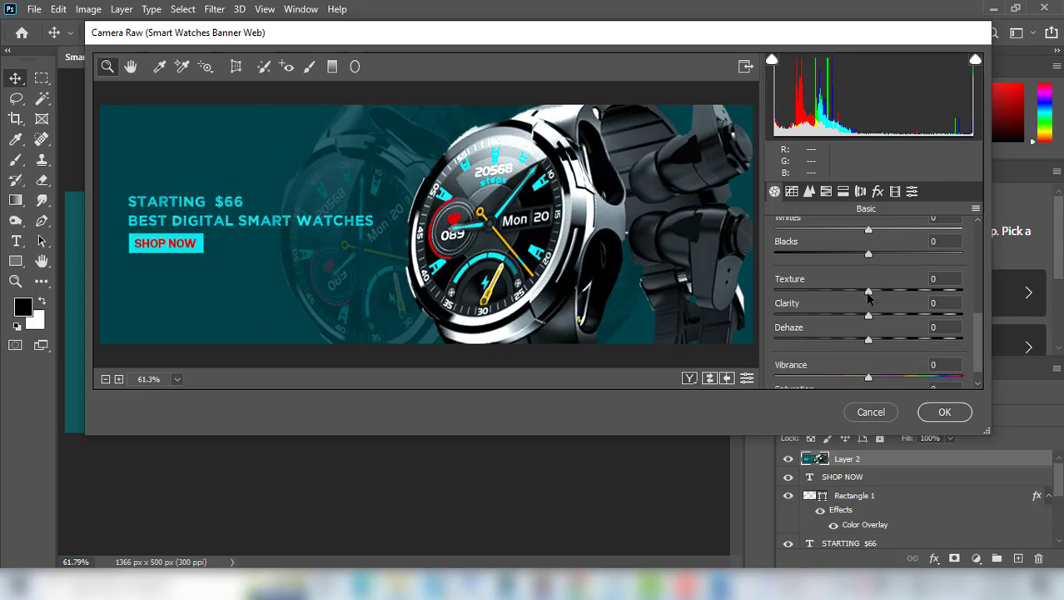
{"action": "scroll", "coordinate": [869, 299], "scroll_direction": "down", "scroll_amount": 1}
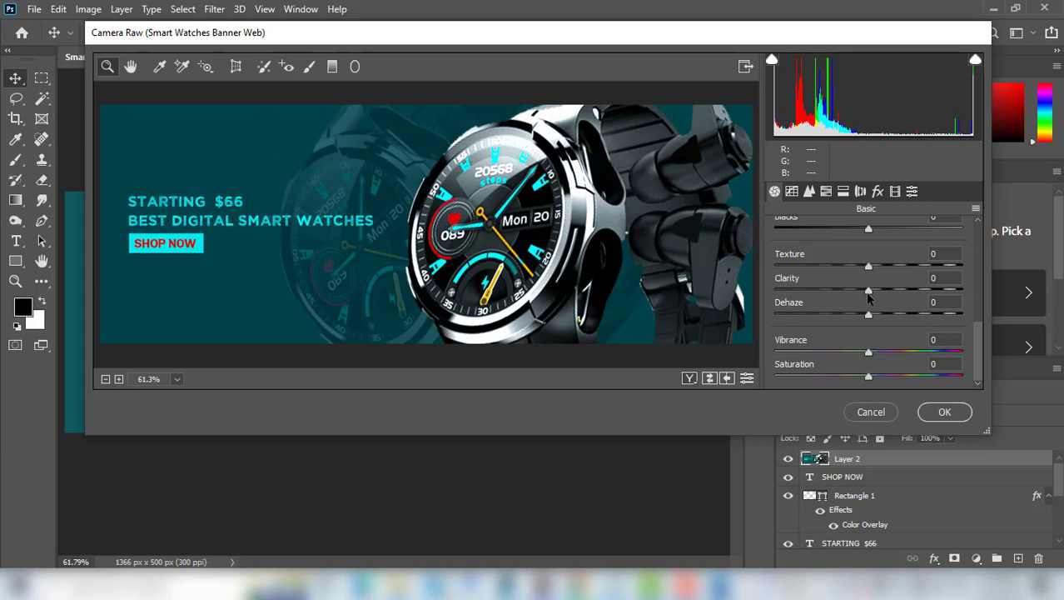
{"action": "left_click_drag", "start_coordinate": [869, 352], "coordinate": [872, 354]}
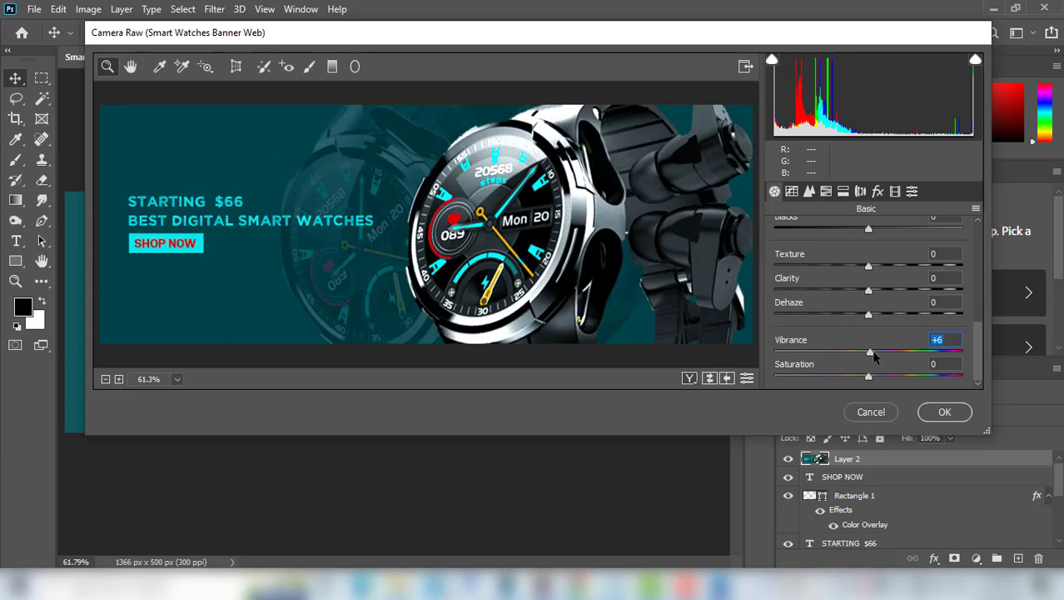
{"action": "key", "text": "Down"}
{"action": "key", "text": "Down"}
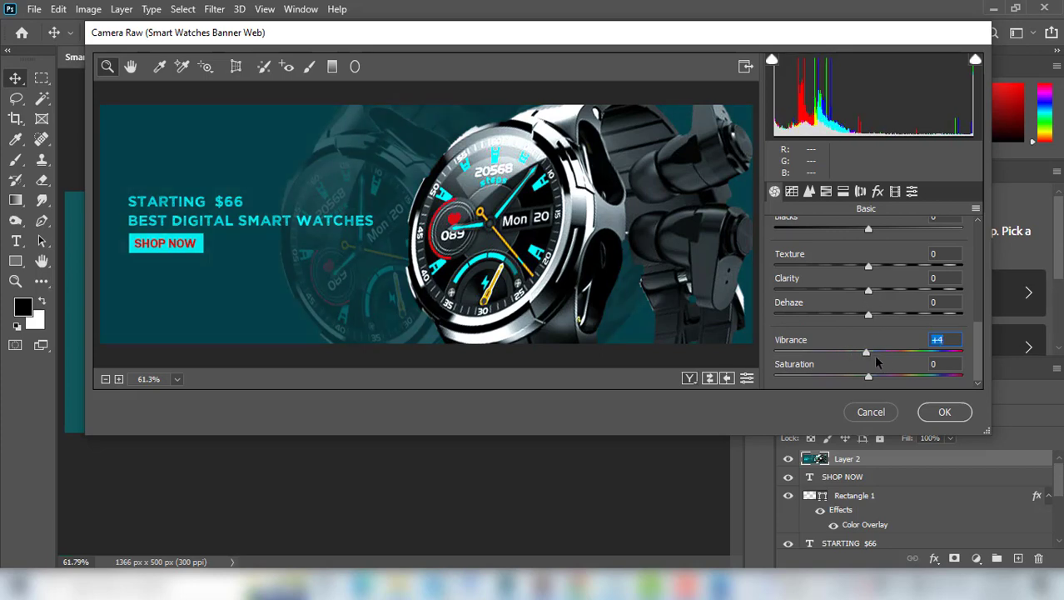
{"action": "left_click", "coordinate": [876, 359]}
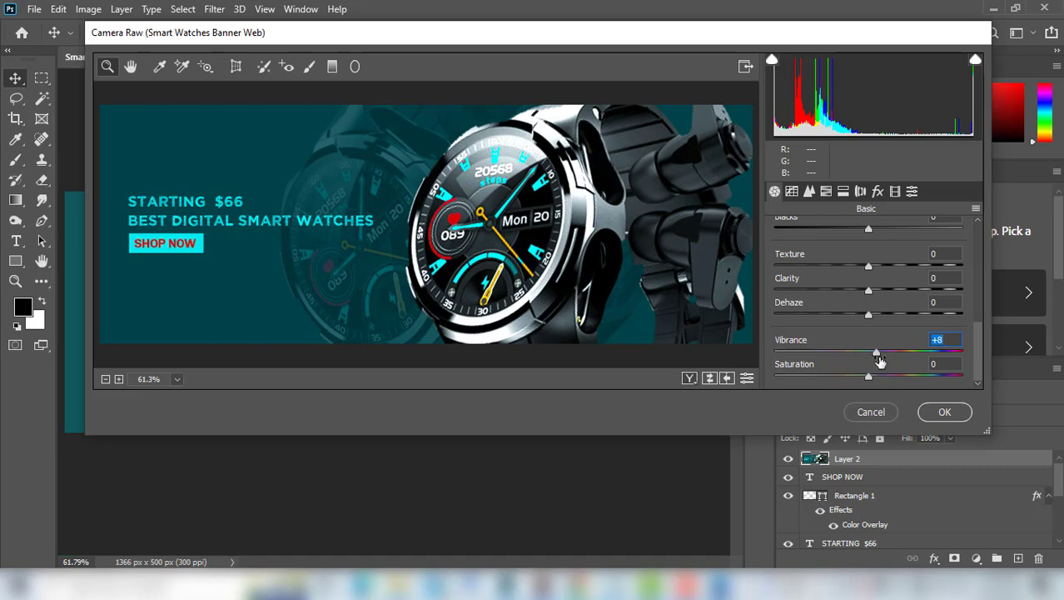
{"action": "left_click", "coordinate": [944, 411]}
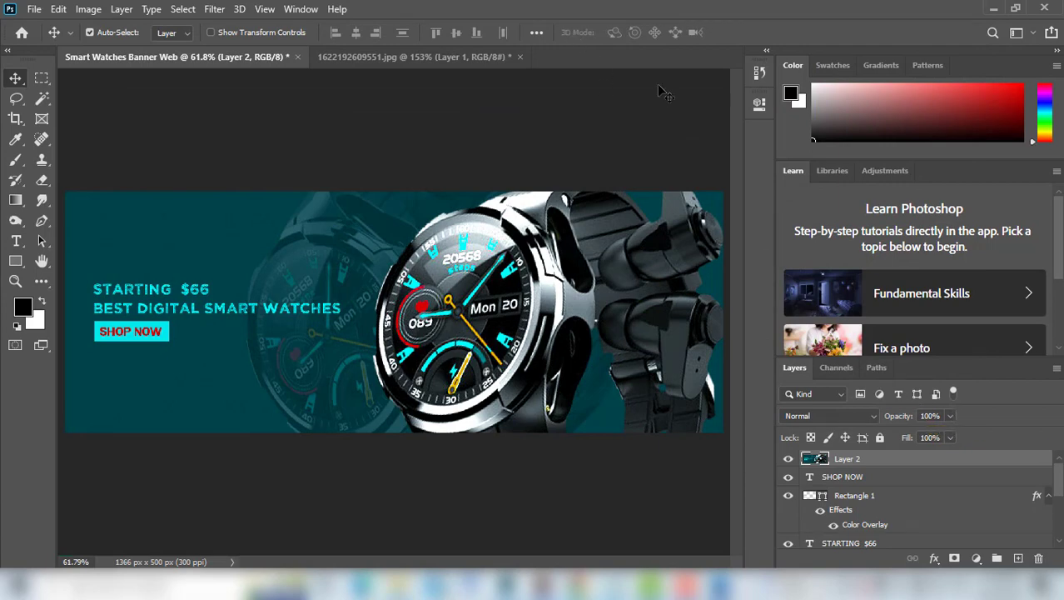
- Hide and show Layer 2 again to compare the banner before and after the color grading
{"action": "left_click", "coordinate": [789, 459]}
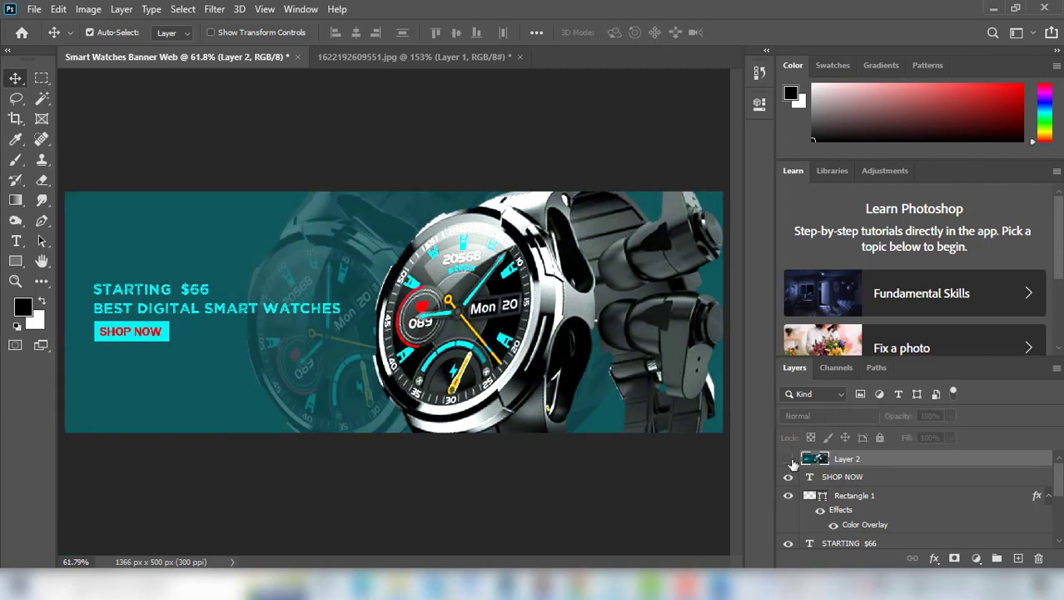
{"action": "left_click", "coordinate": [789, 459]}
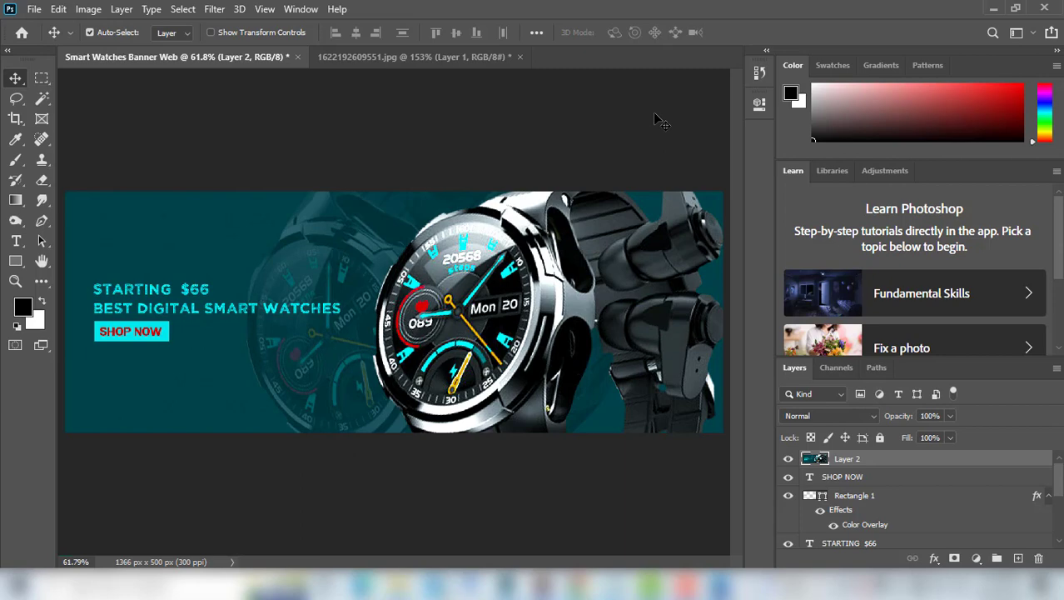
{"action": "left_click", "coordinate": [686, 585]}
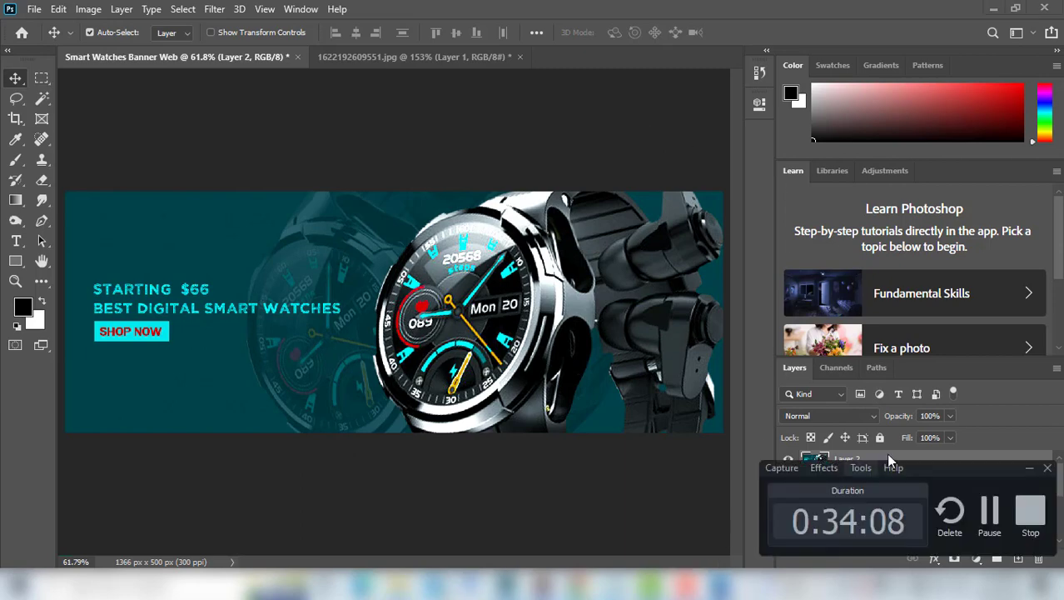
{"action": "left_click", "coordinate": [1046, 515]}
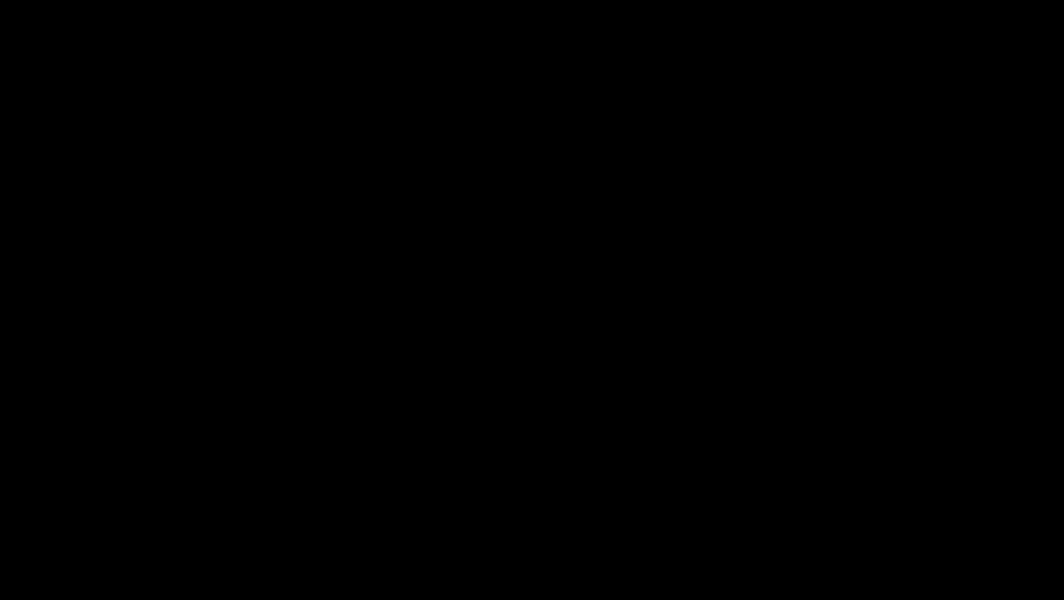